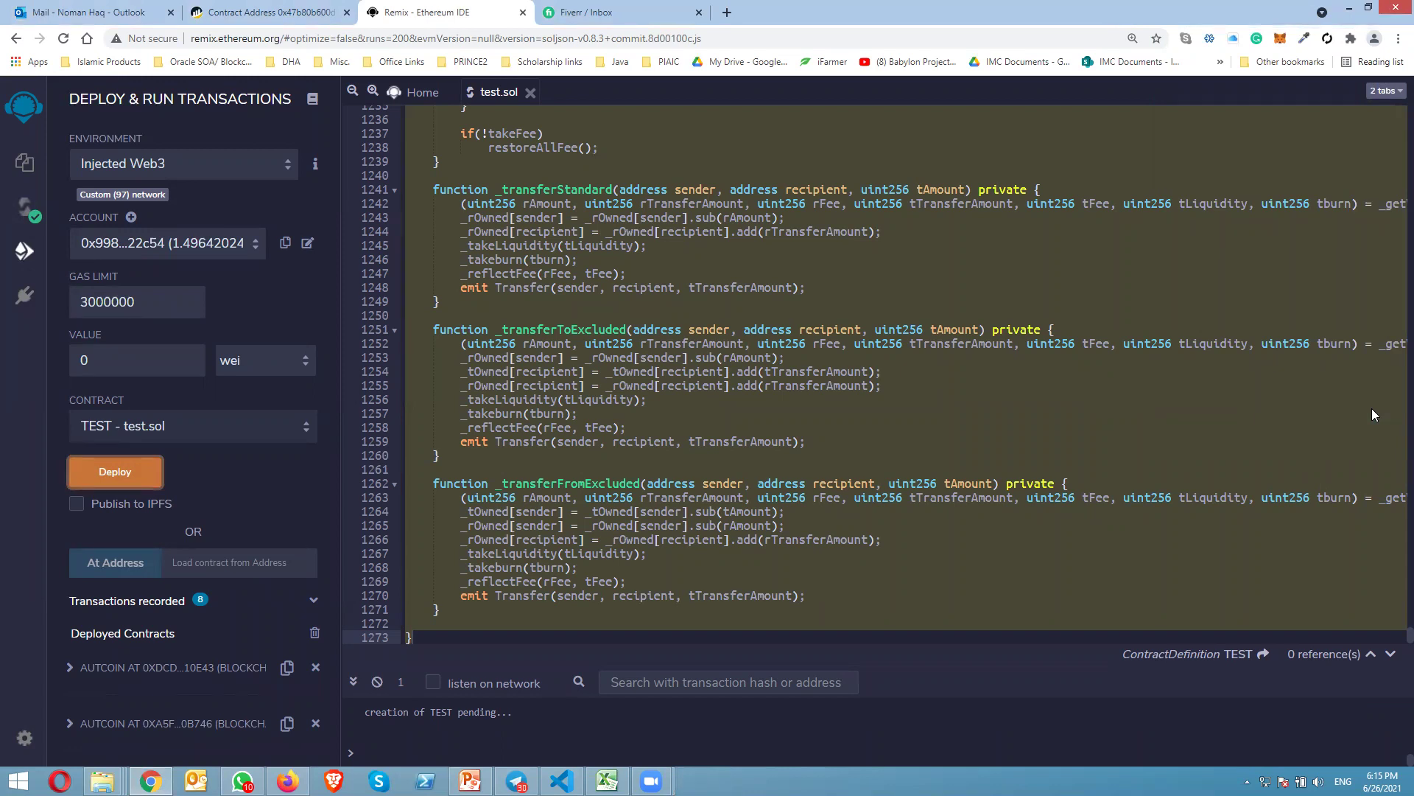
- Open the newly deployed contract's page on BscScan from the wallet's latest Contract Deployment transaction
left_click(1285, 43)
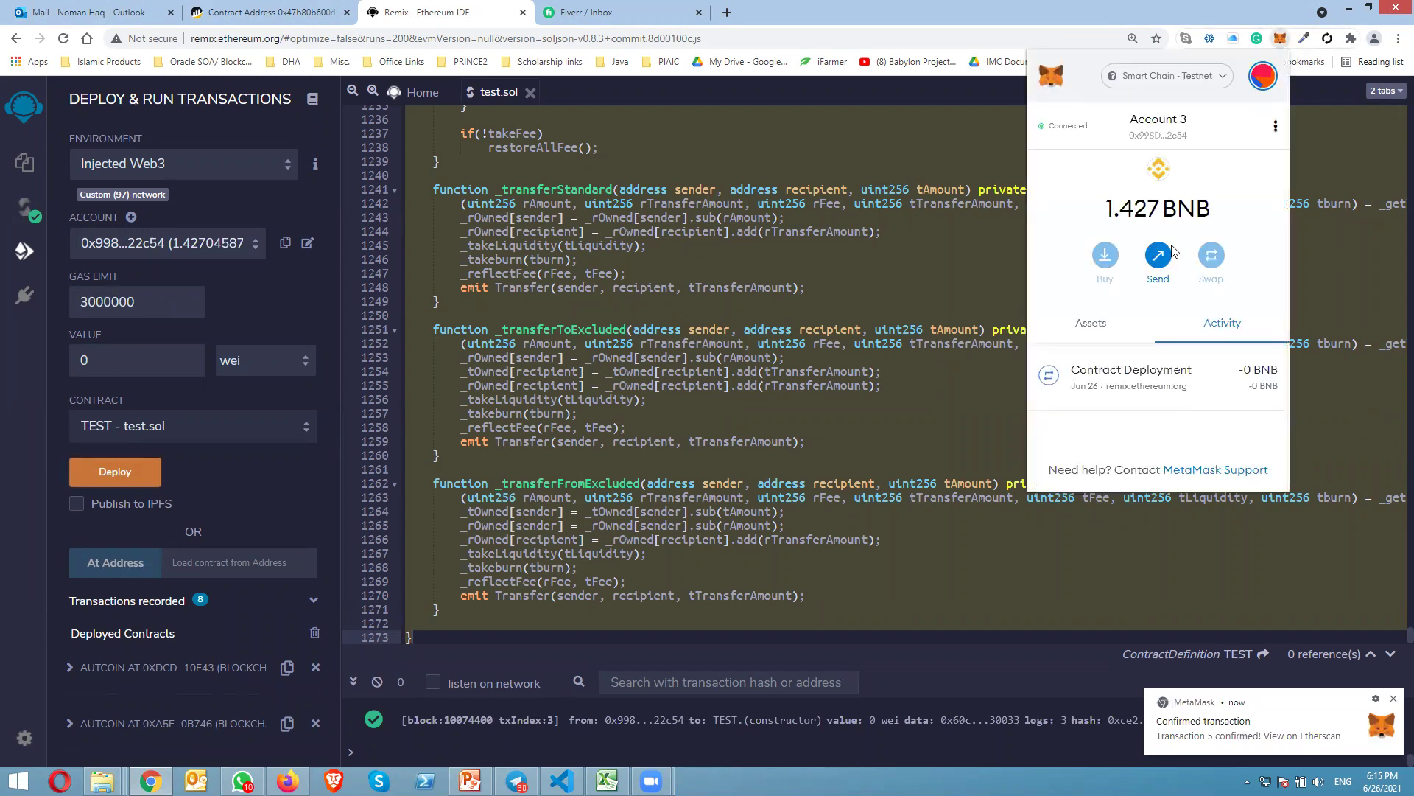
left_click(1197, 391)
left_click(1260, 147)
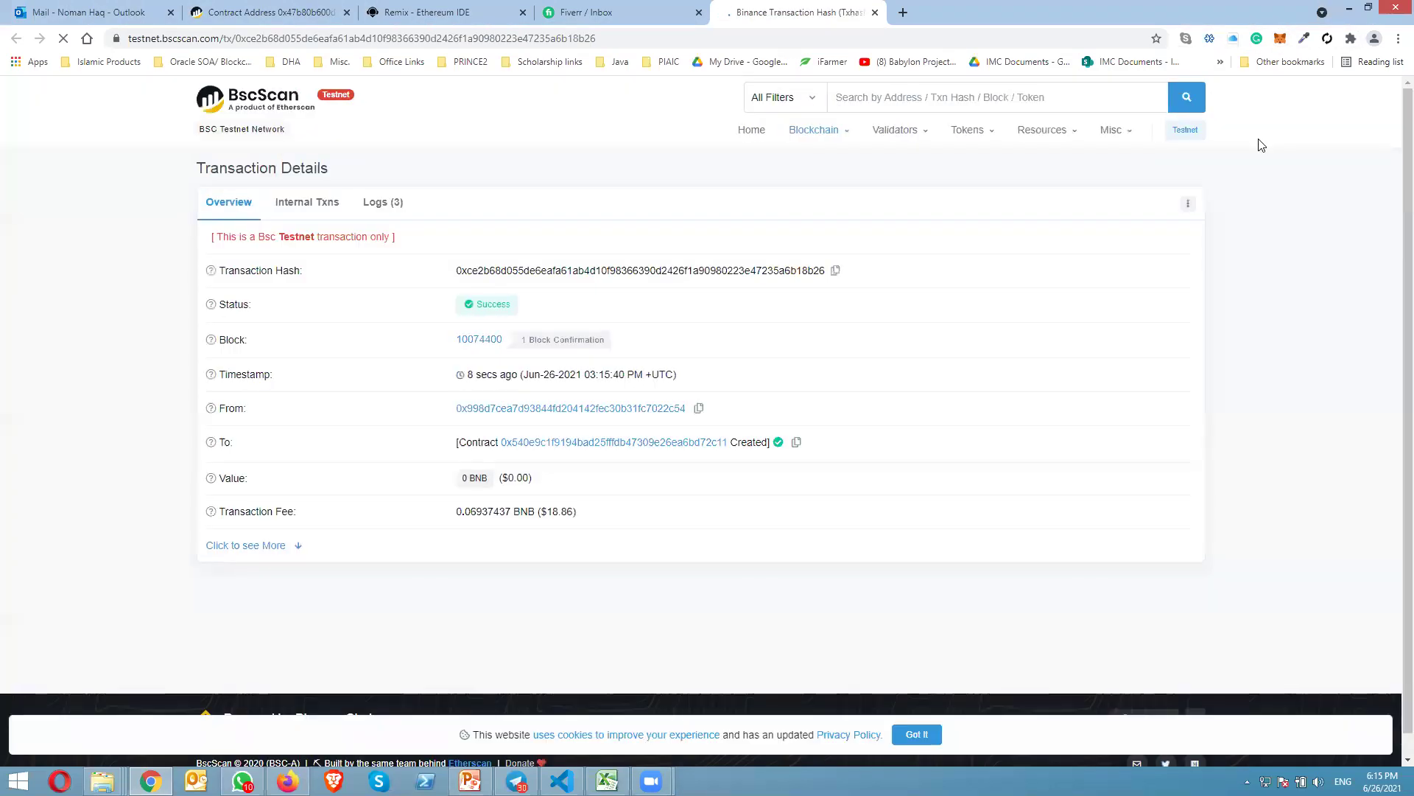
left_click(697, 445)
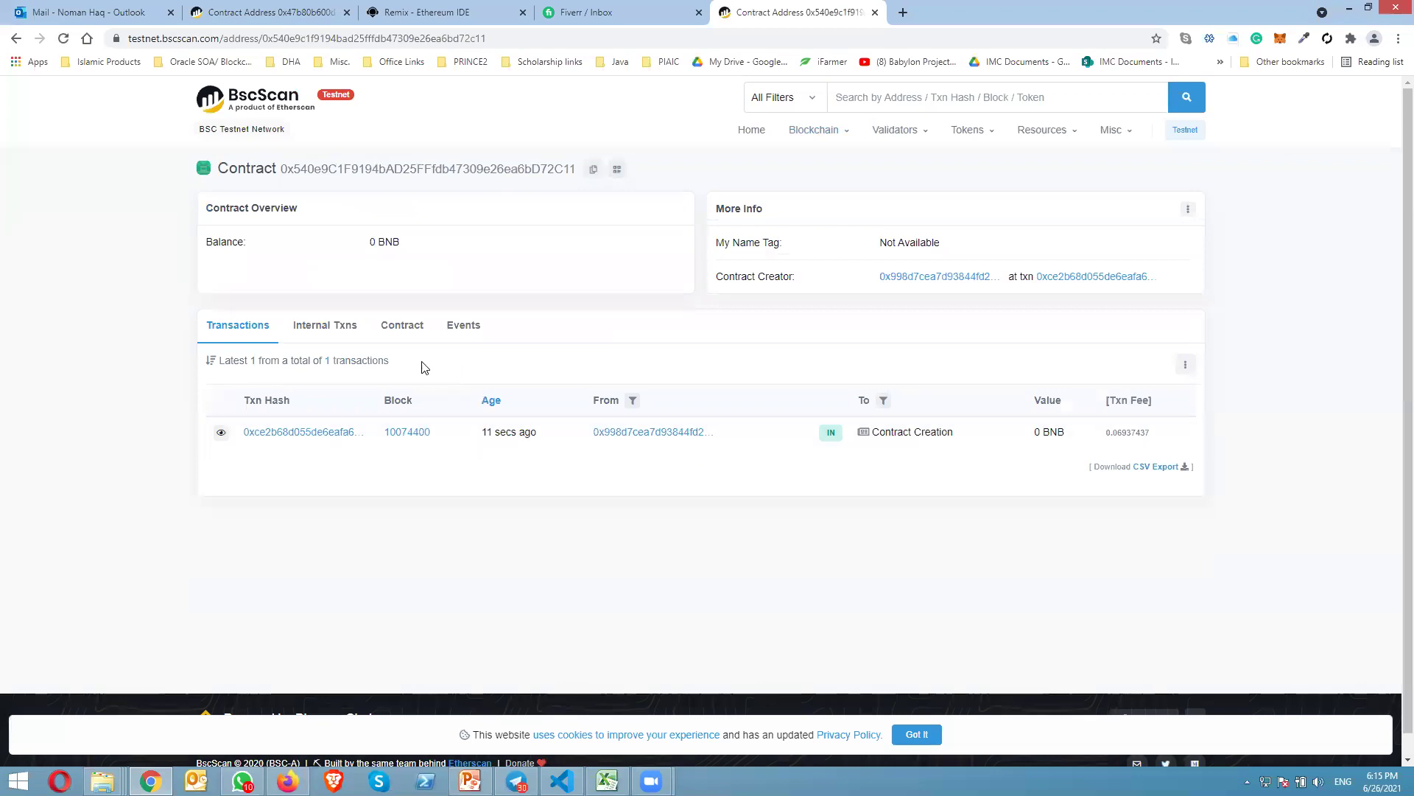
- Start source code verification for the contract with compiler type Solidity (Single file) and version v0.8.3+commit.8d00100c
left_click(407, 330)
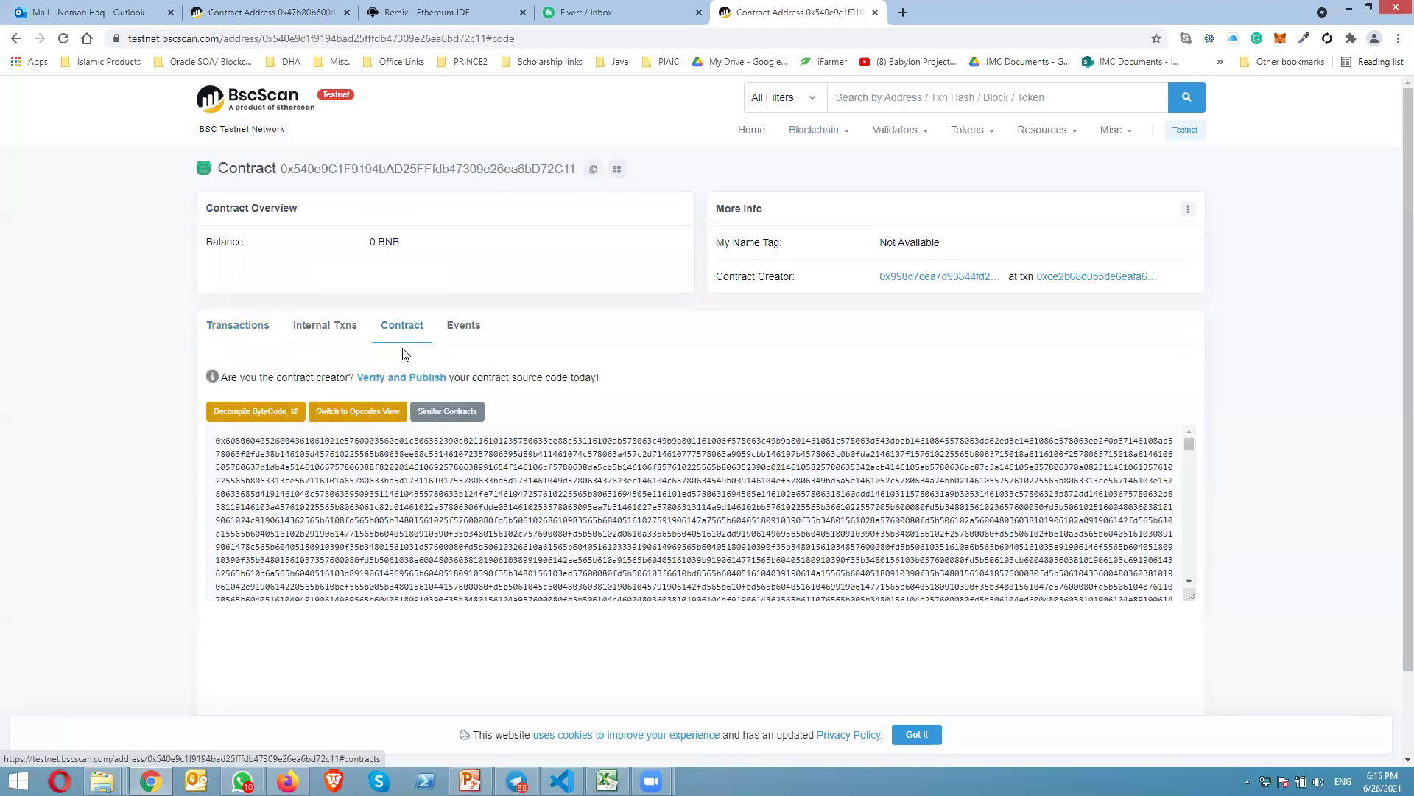
left_click(403, 377)
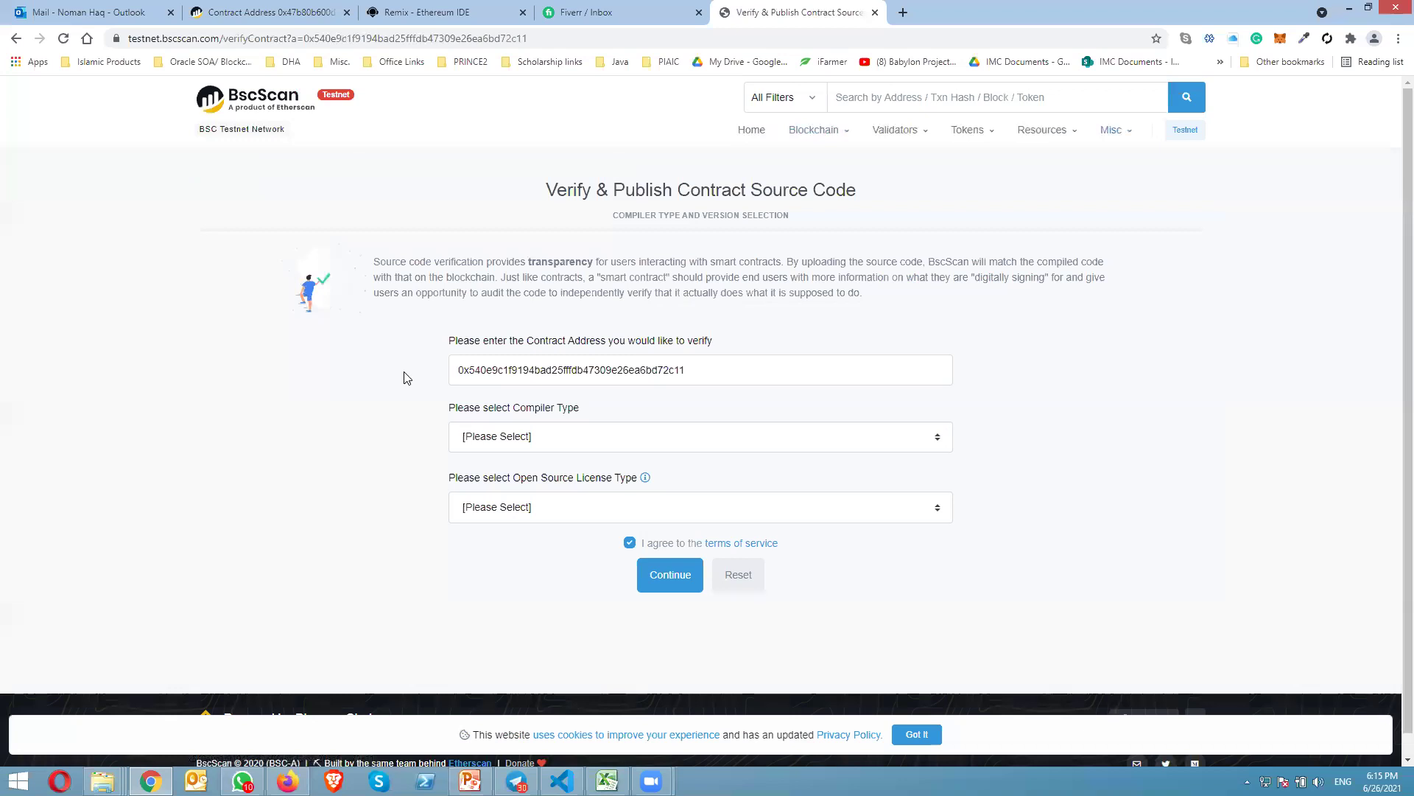
left_click(568, 451)
left_click(568, 471)
left_click(562, 514)
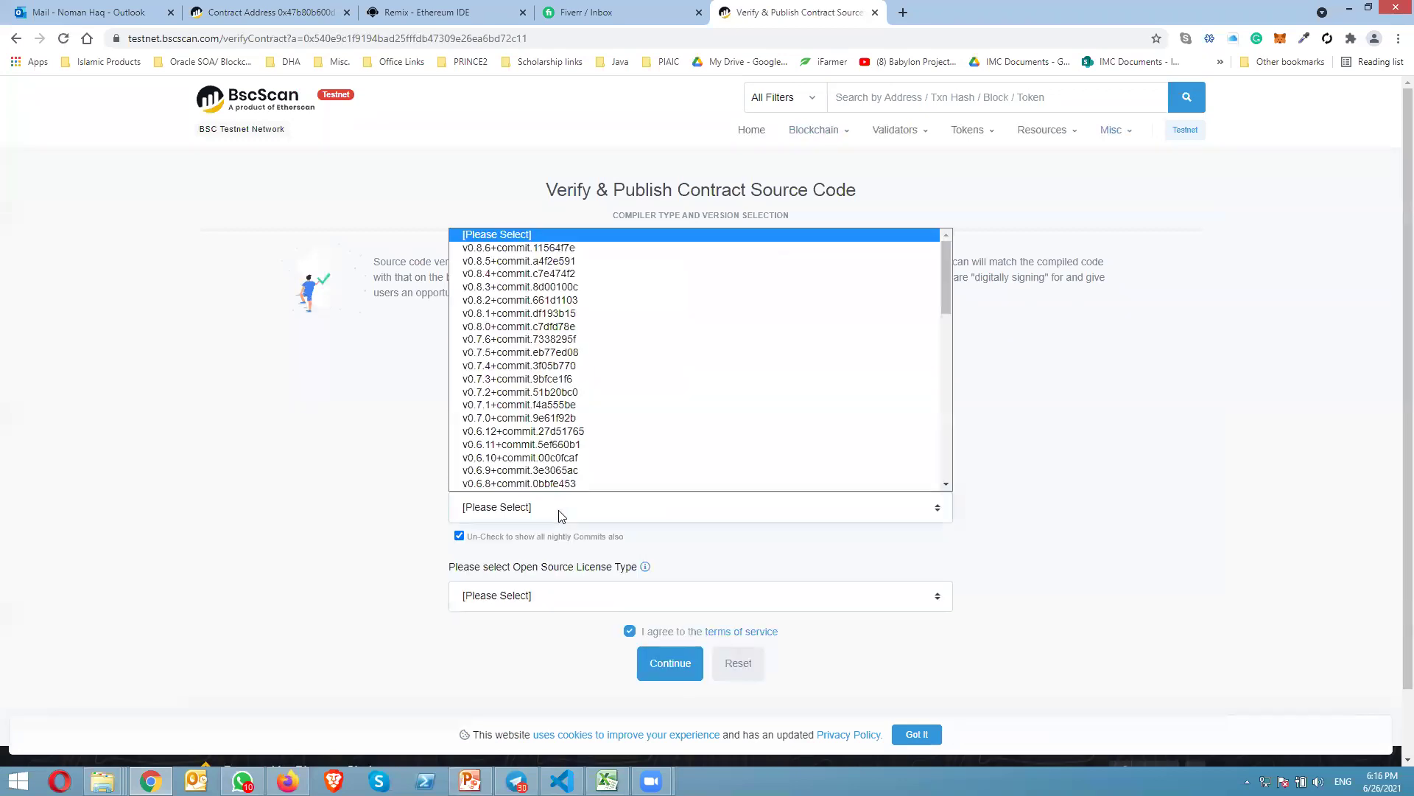
left_click(517, 286)
- Check the Solidity compiler settings in Remix and copy the entire test.sol source code
left_click(428, 16)
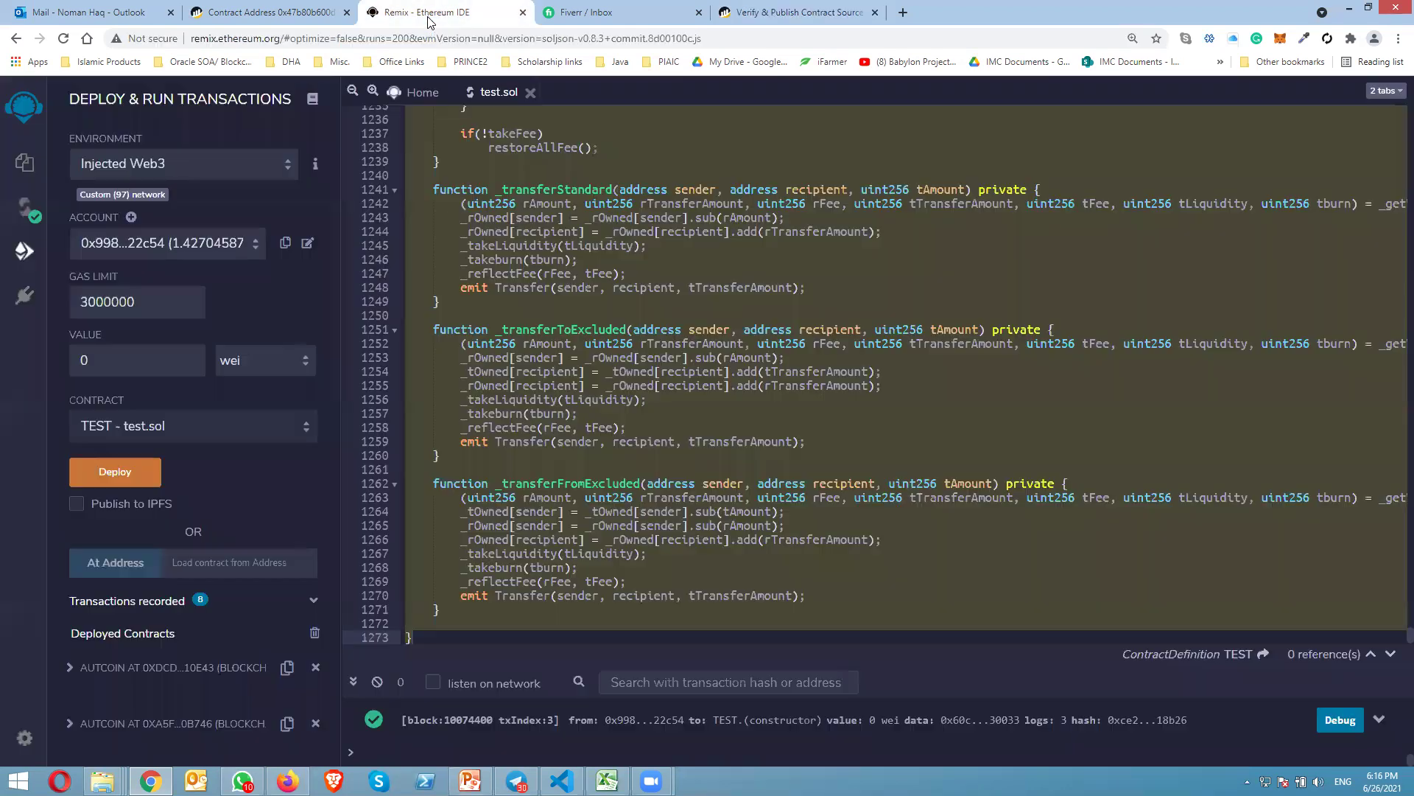
left_click(25, 208)
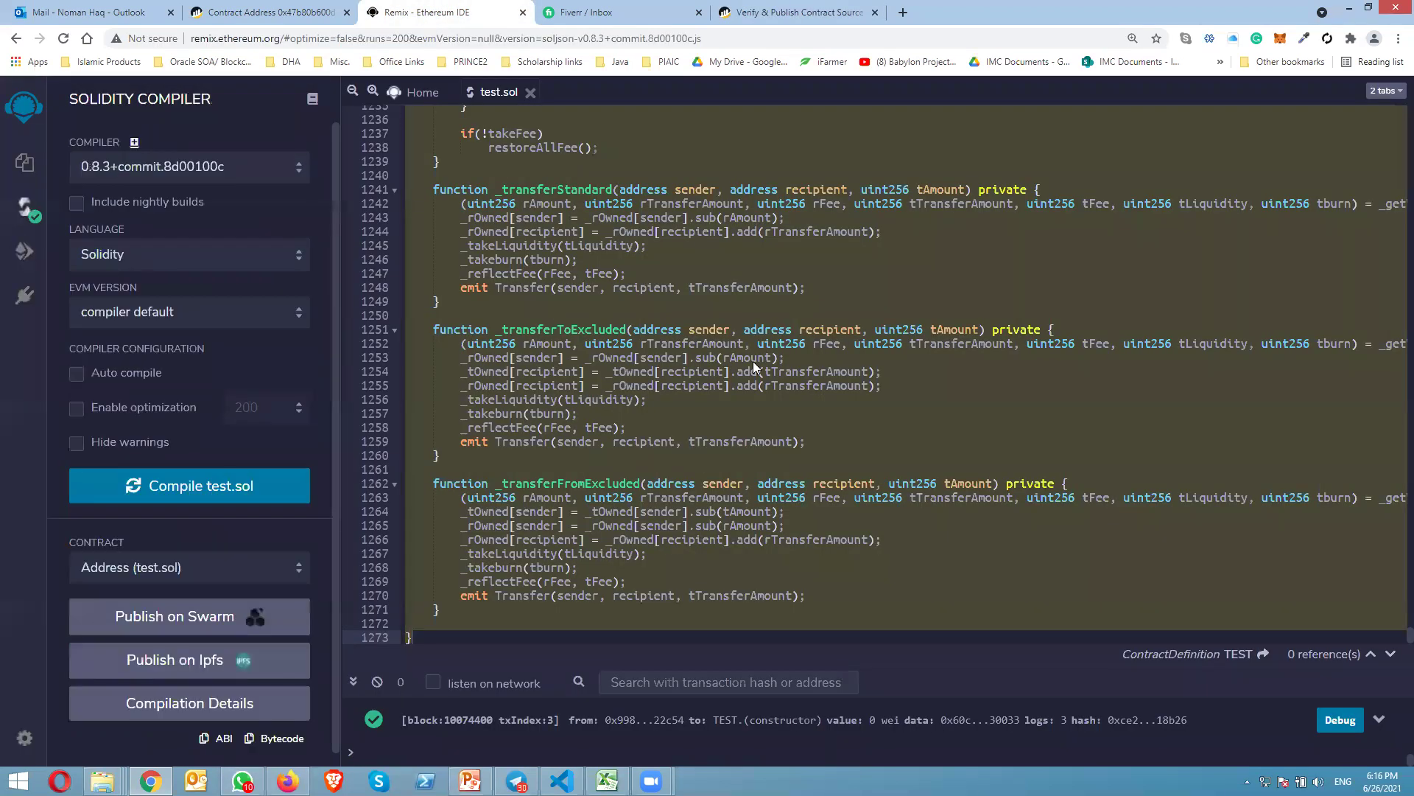
left_click(759, 357)
key("ctrl+a")
left_click(815, 18)
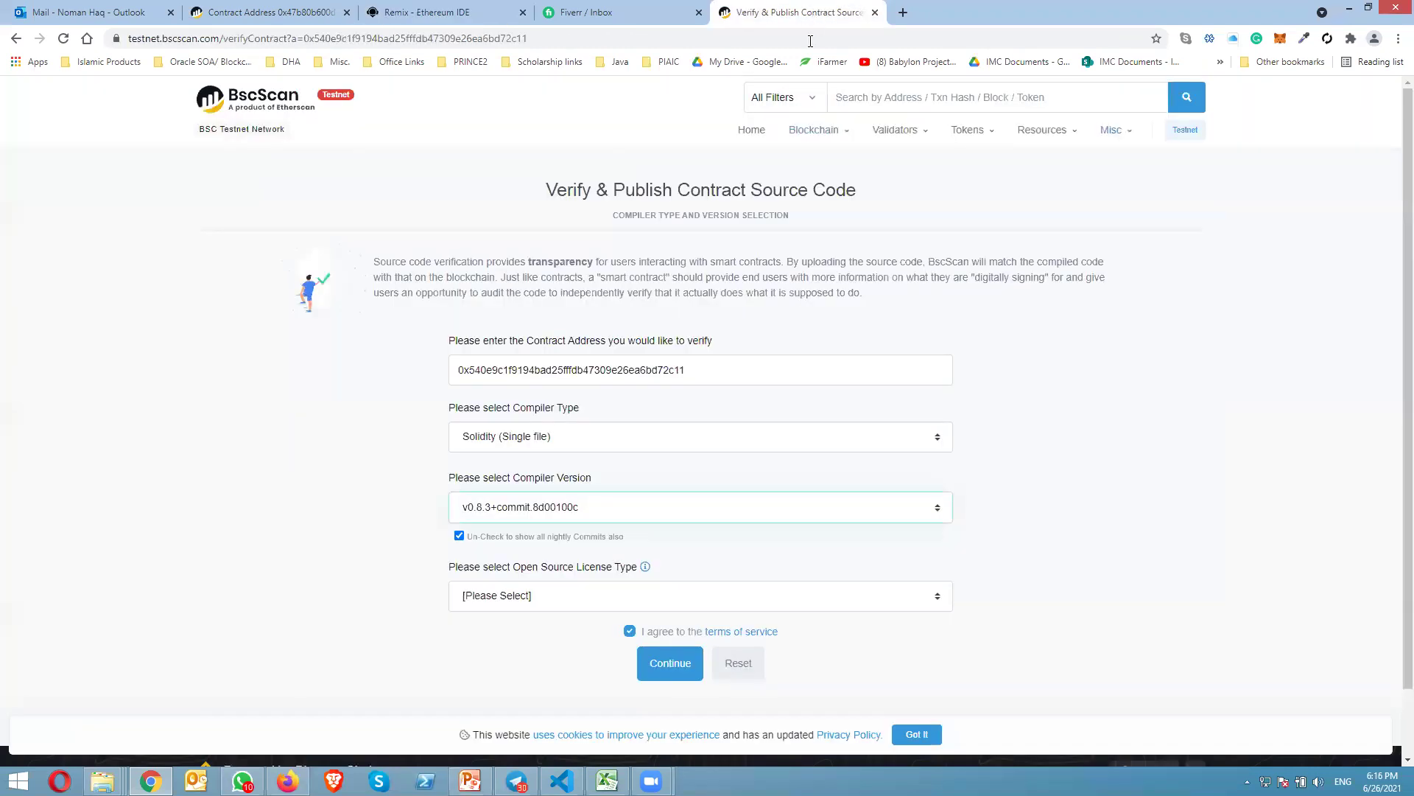
- Set the open source license type to MIT License (MIT) on BscScan and continue to the source code form
left_click(549, 597)
left_click(545, 440)
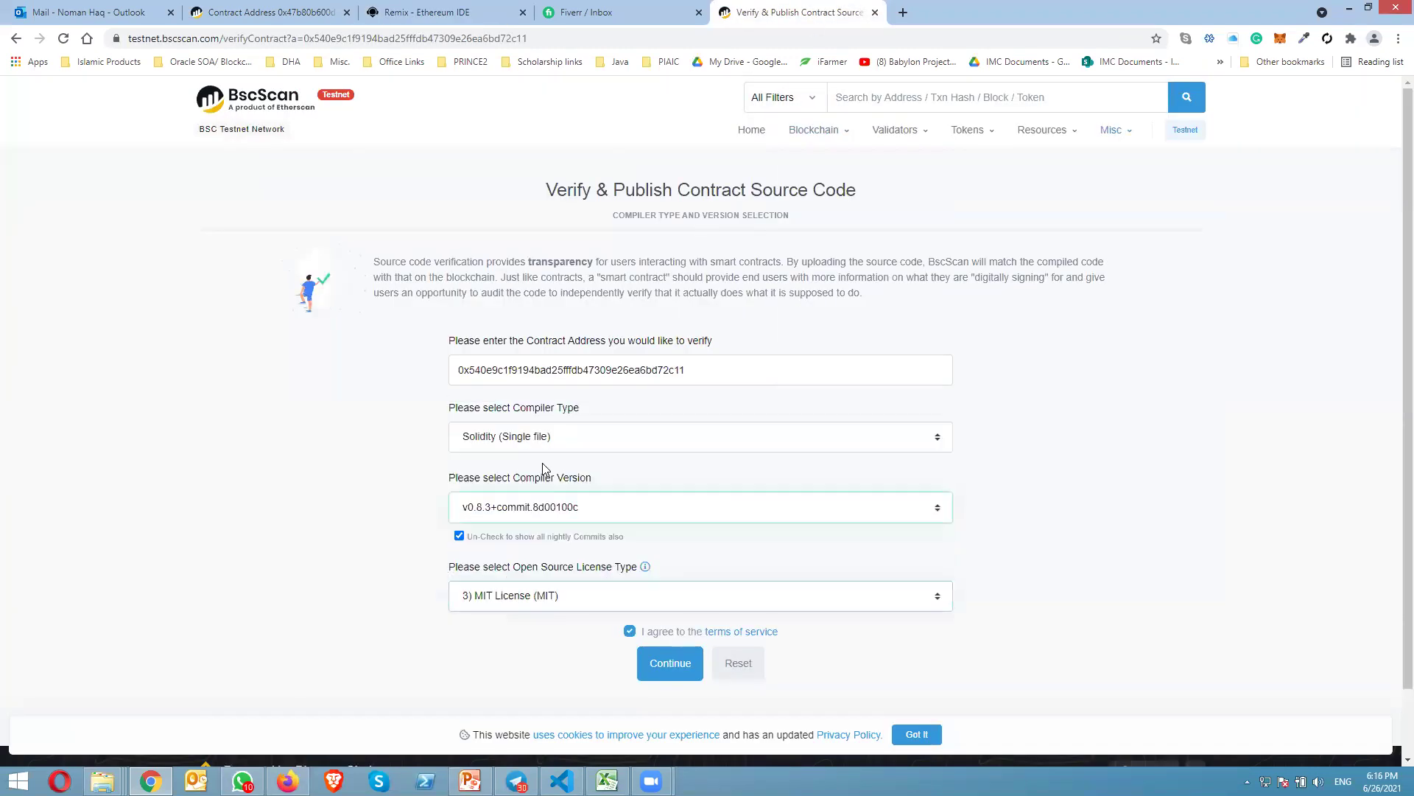
left_click(680, 675)
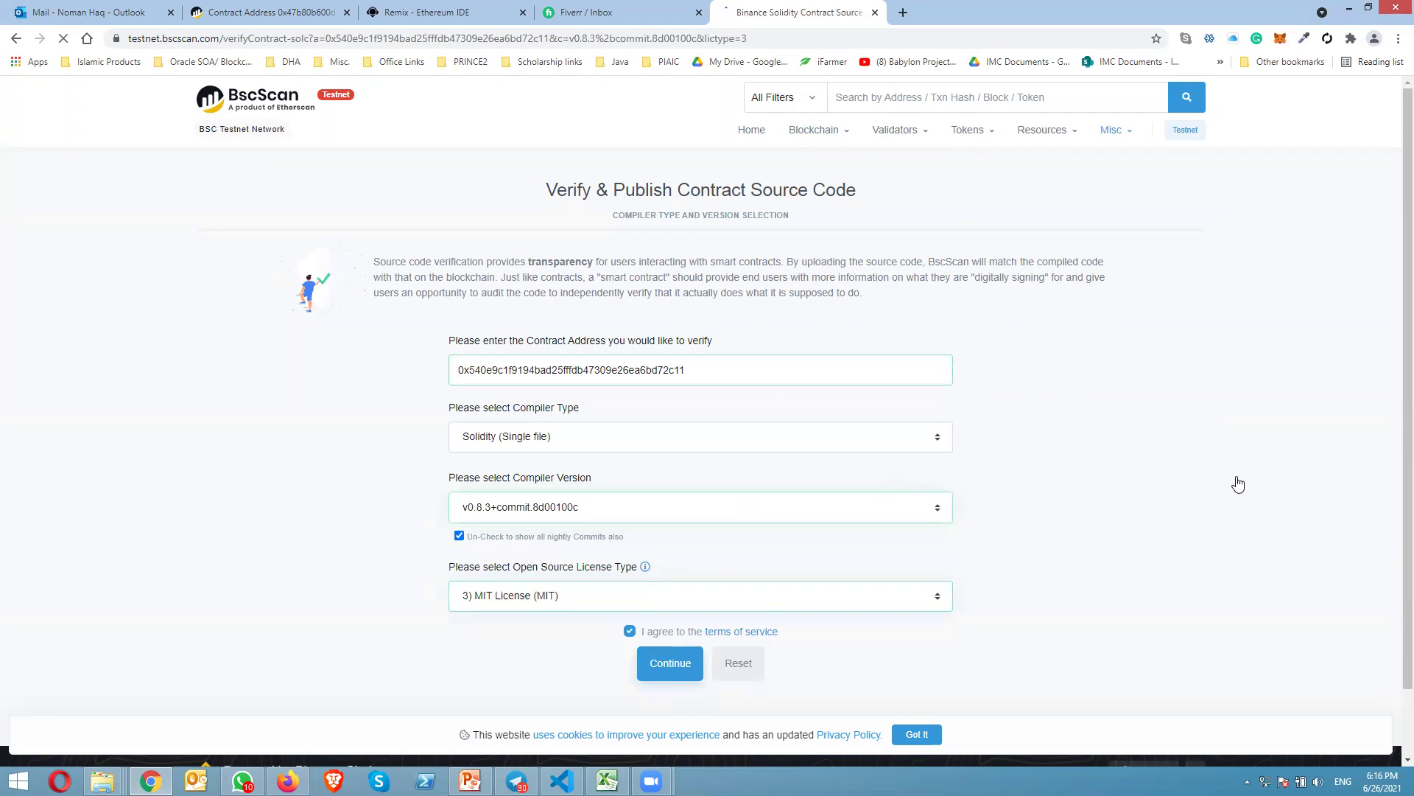
- Paste the copied Solidity contract code, complete the robot check and submit it for verification and publishing
scroll(493, 480, "down", 2)
left_click(476, 391)
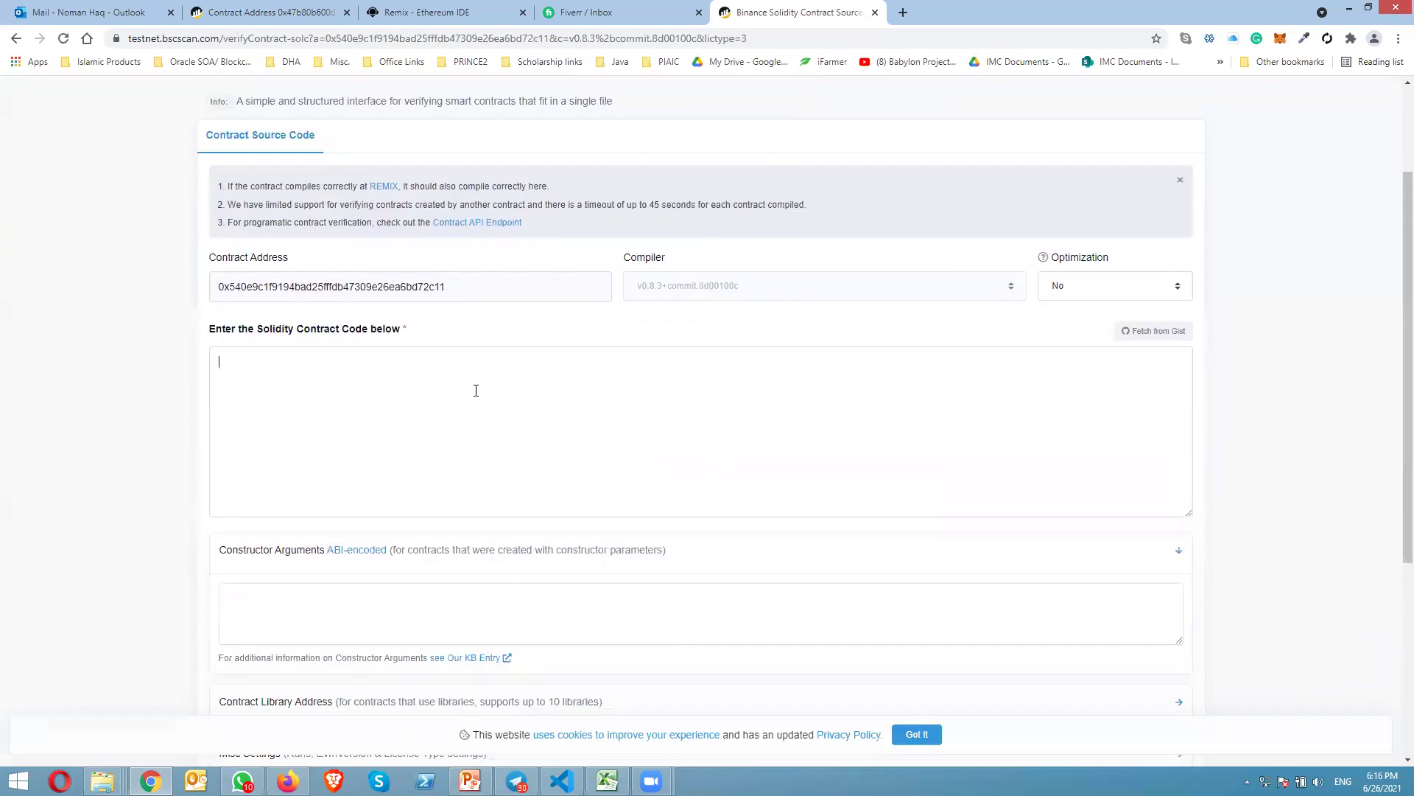
key("ctrl+v")
scroll(1086, 423, "down", 3)
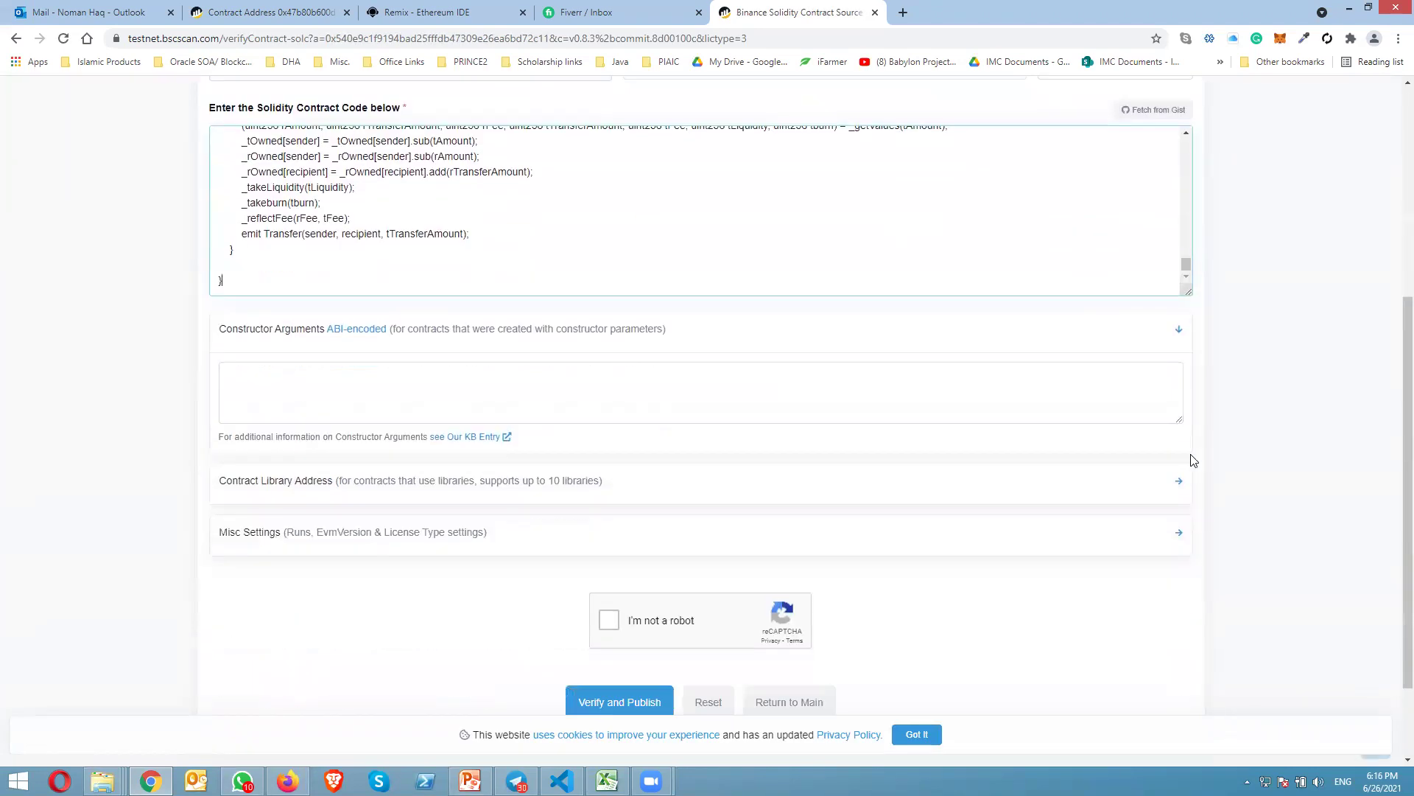
left_click(610, 618)
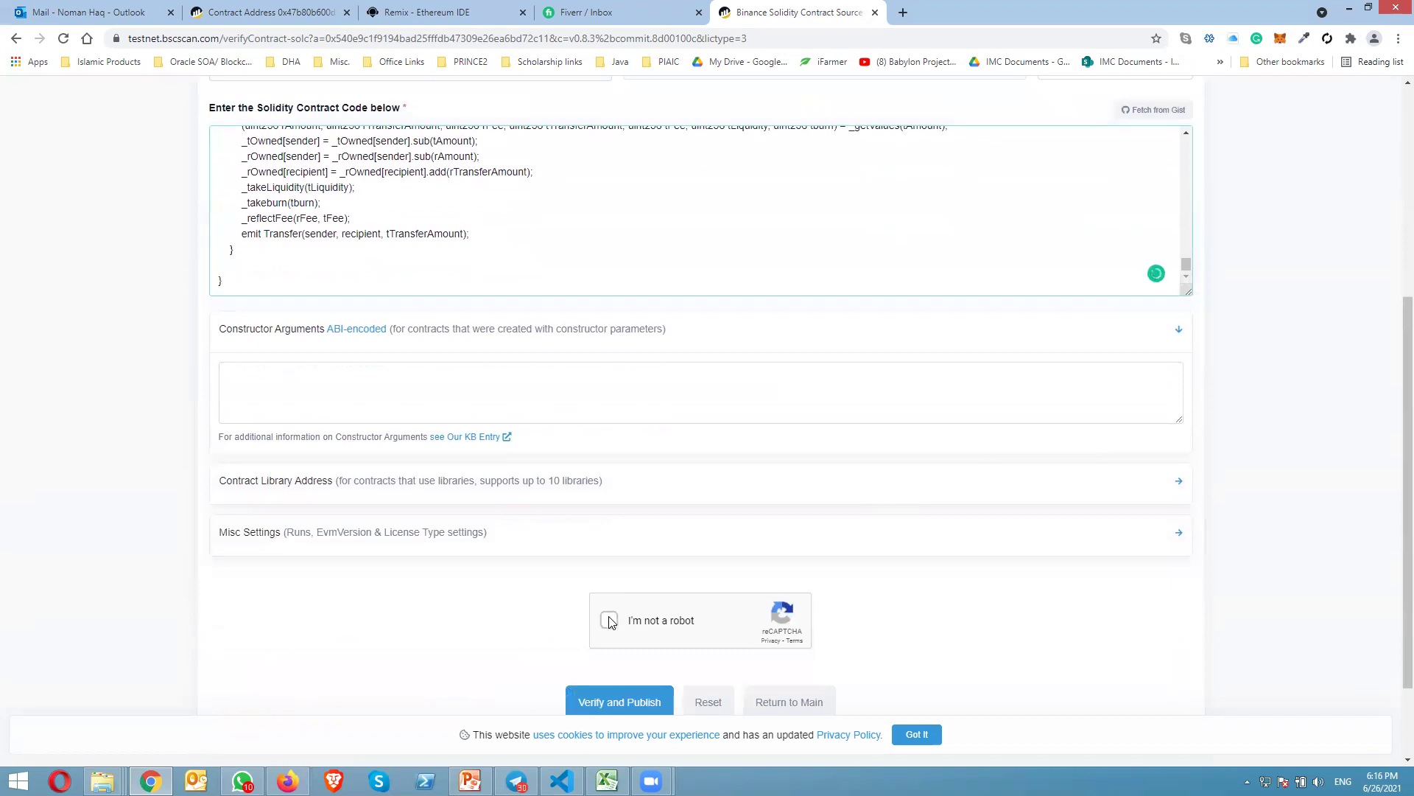
left_click(630, 706)
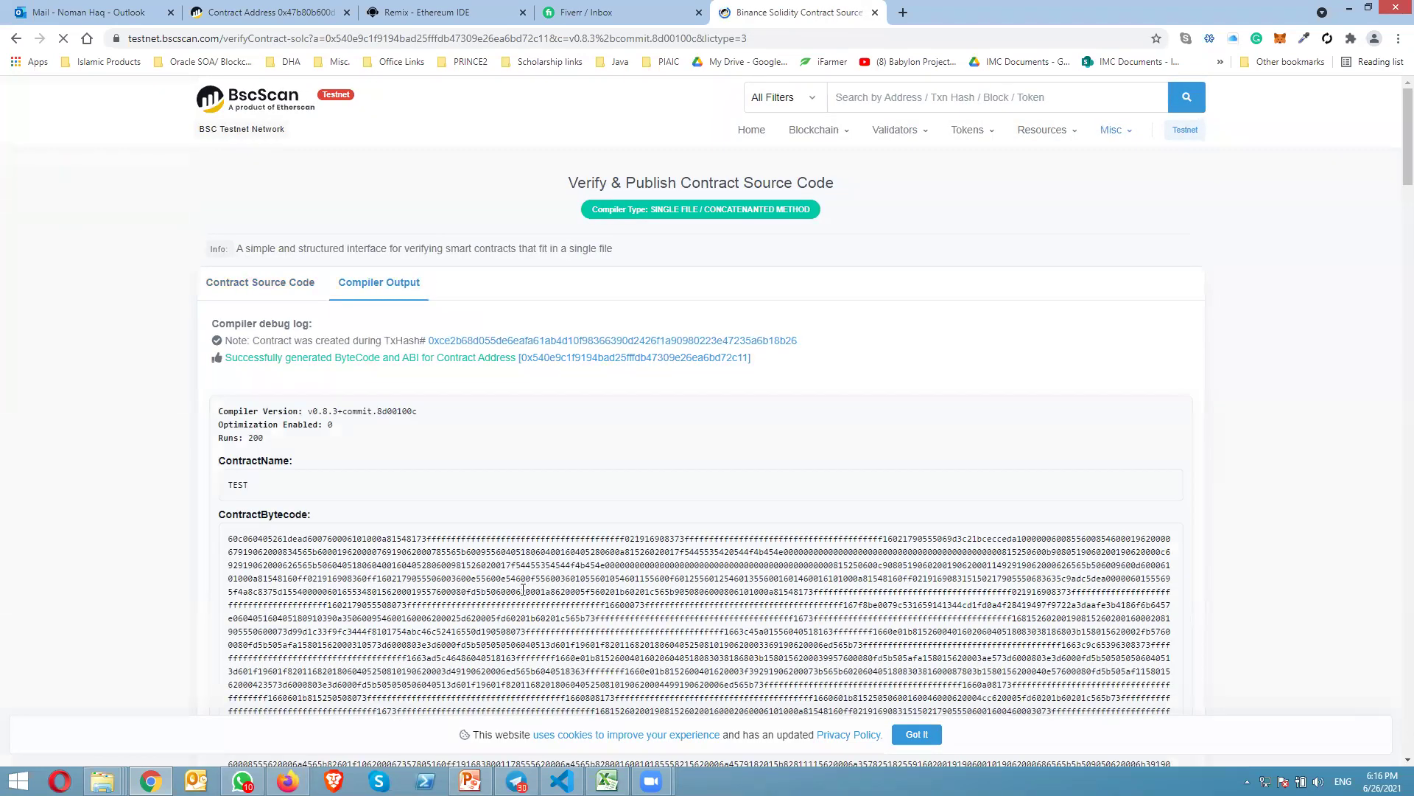
- Open the verified contract and examine its readable _burnFee, _liquidityFee and _taxFee values
left_click(556, 359)
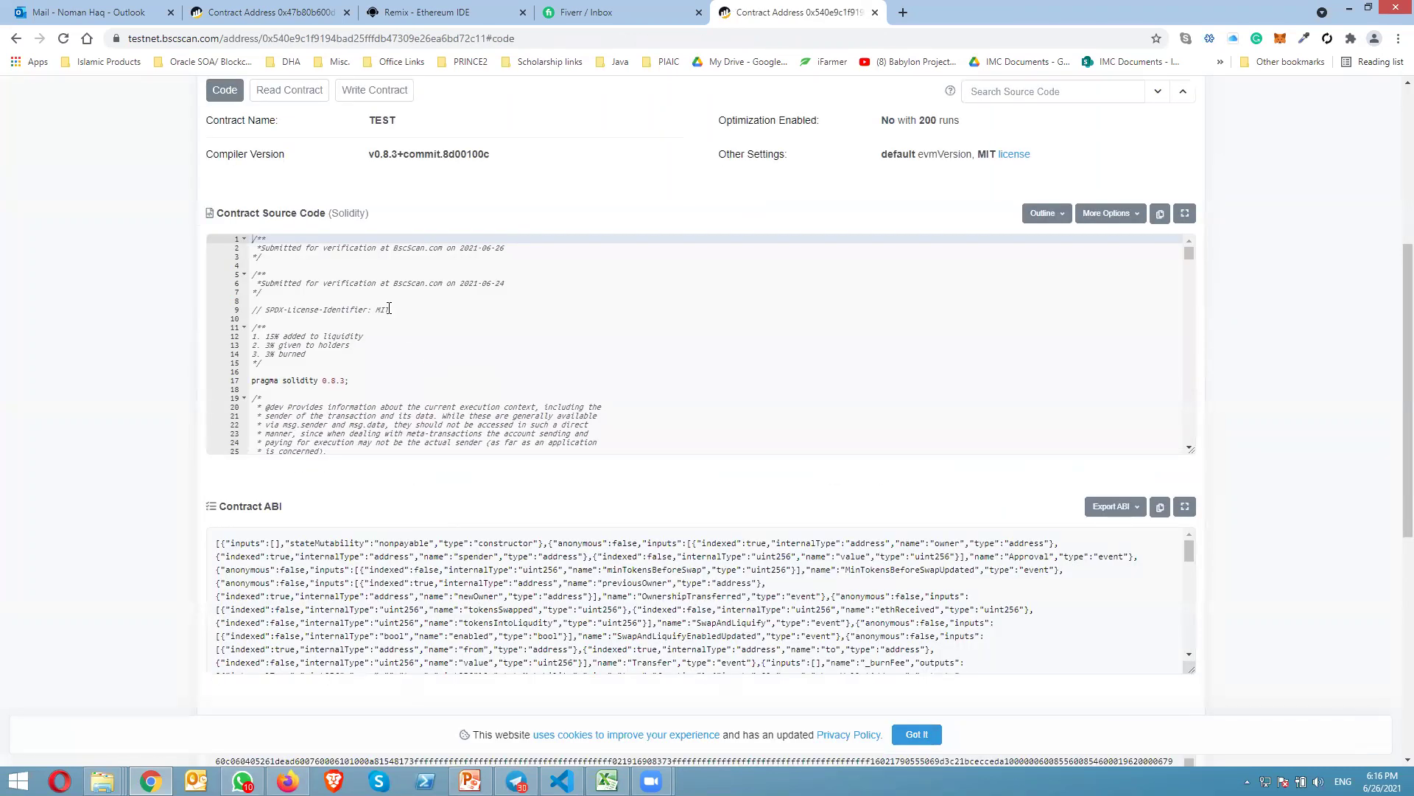
left_click(310, 125)
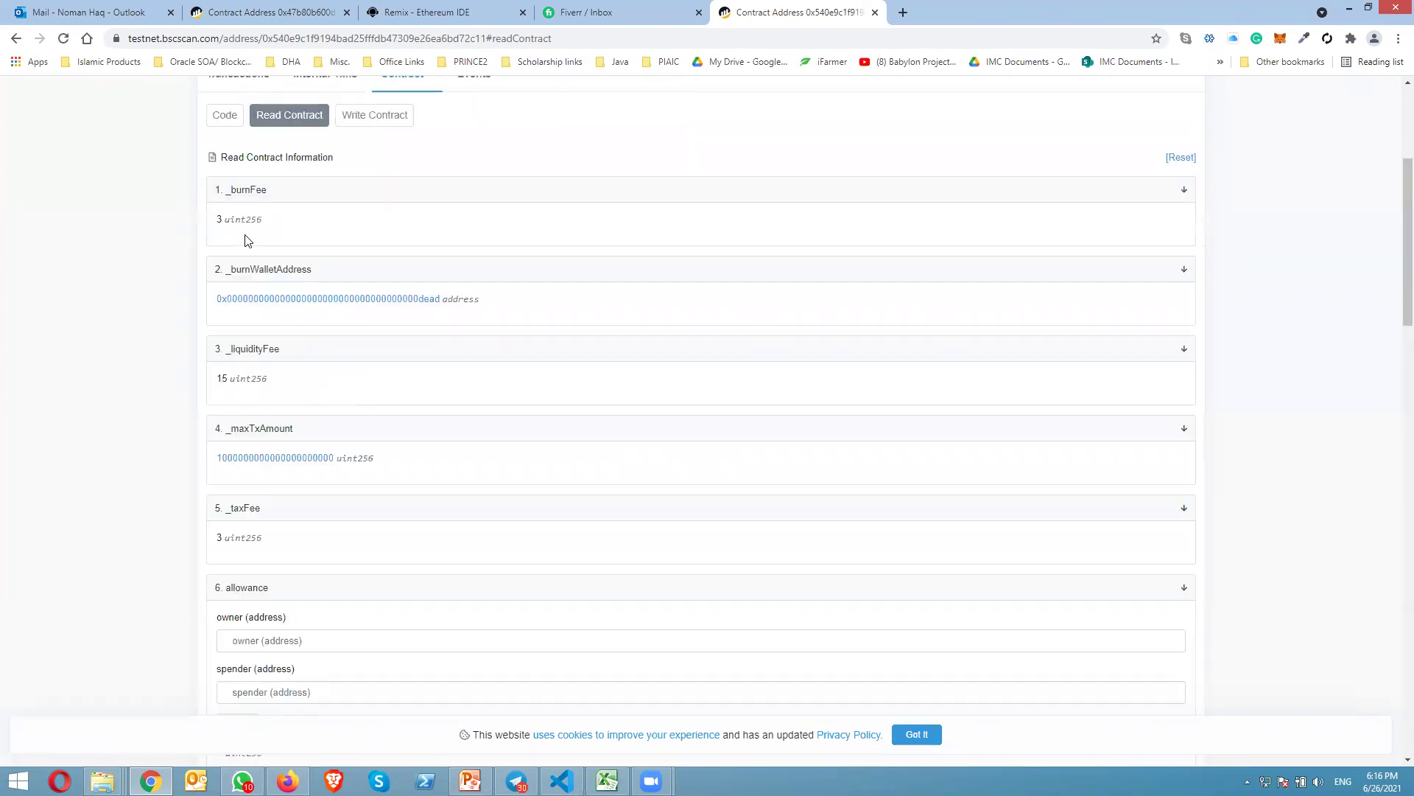
left_click_drag(265, 221, 227, 224)
left_click_drag(280, 387, 200, 393)
left_click_drag(278, 552, 212, 539)
- Show the contract's write functions and connect the wallet through Web3, accepting the beta notice
left_click(368, 119)
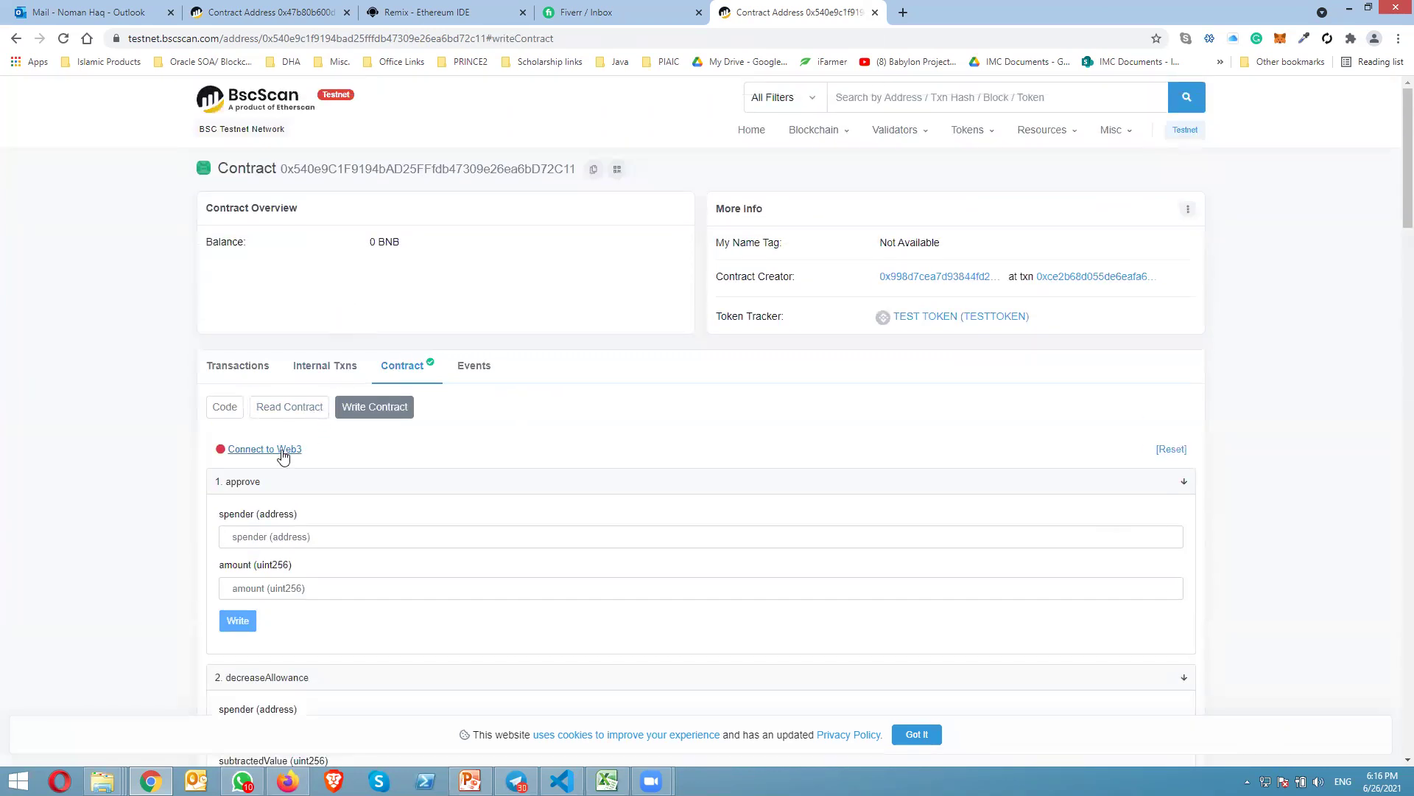
left_click(281, 449)
left_click(698, 171)
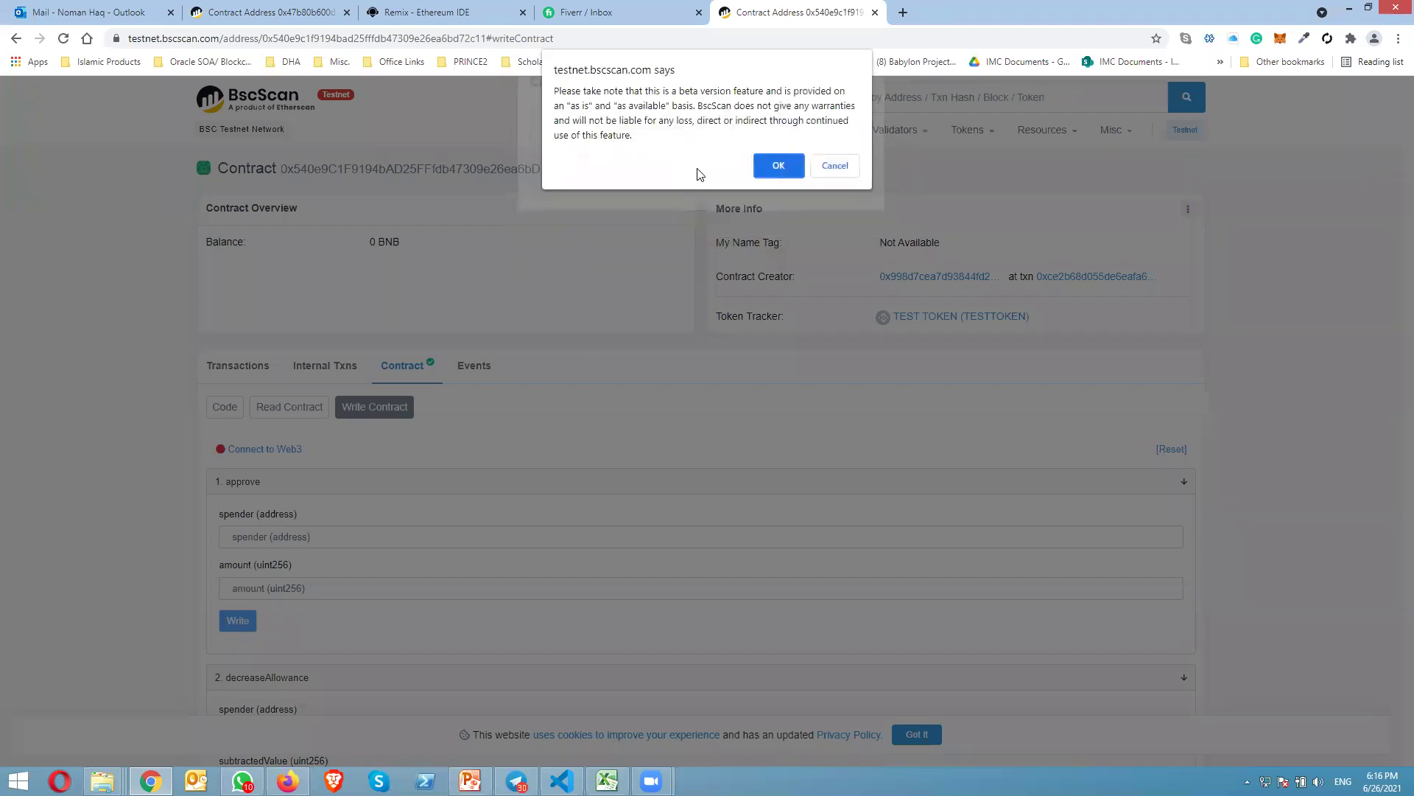
left_click(780, 164)
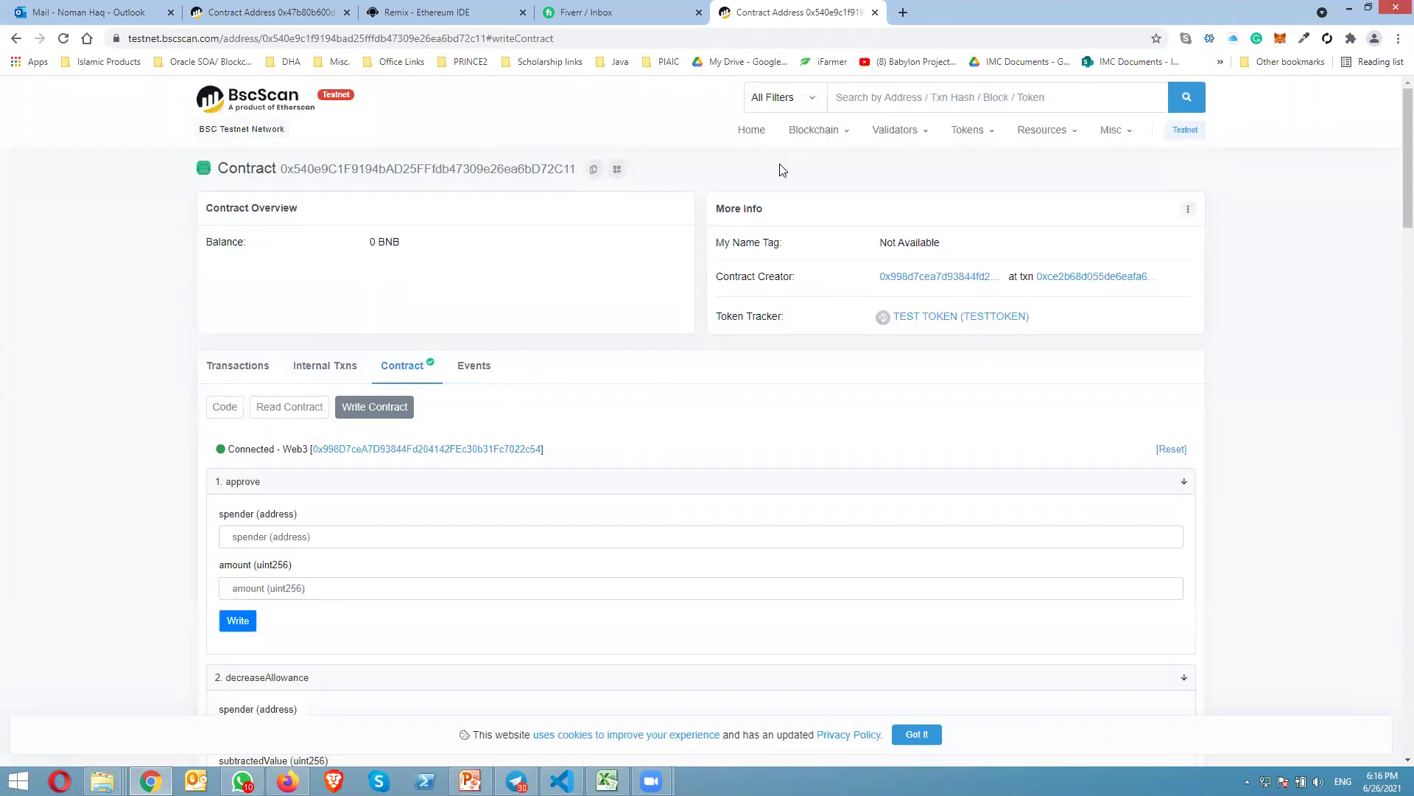
- Write a liquidityFee of 0 with setLiquidityFeePercent and approve the transaction in MetaMask
scroll(542, 373, "down", 7)
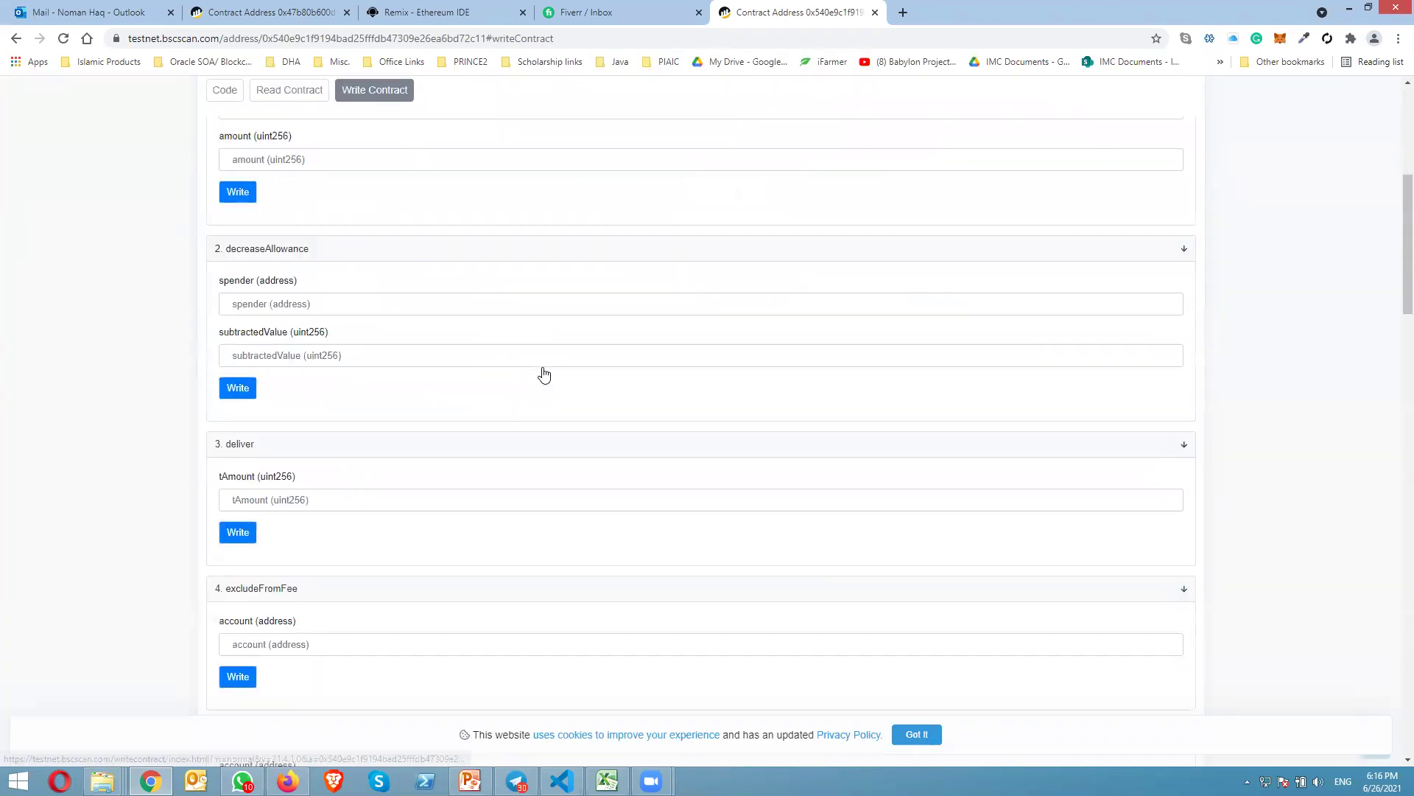
scroll(543, 374, "down", 3)
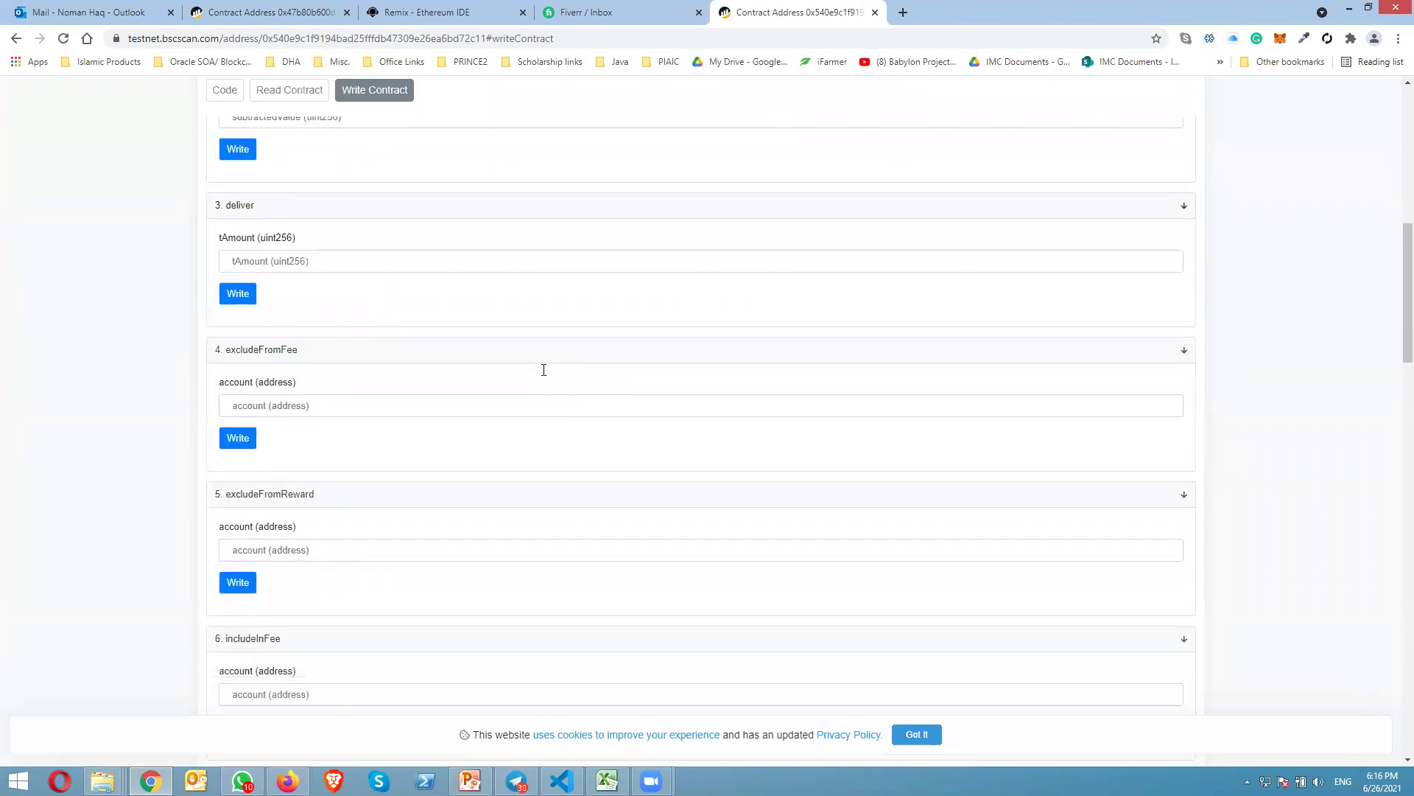
scroll(546, 375, "down", 4)
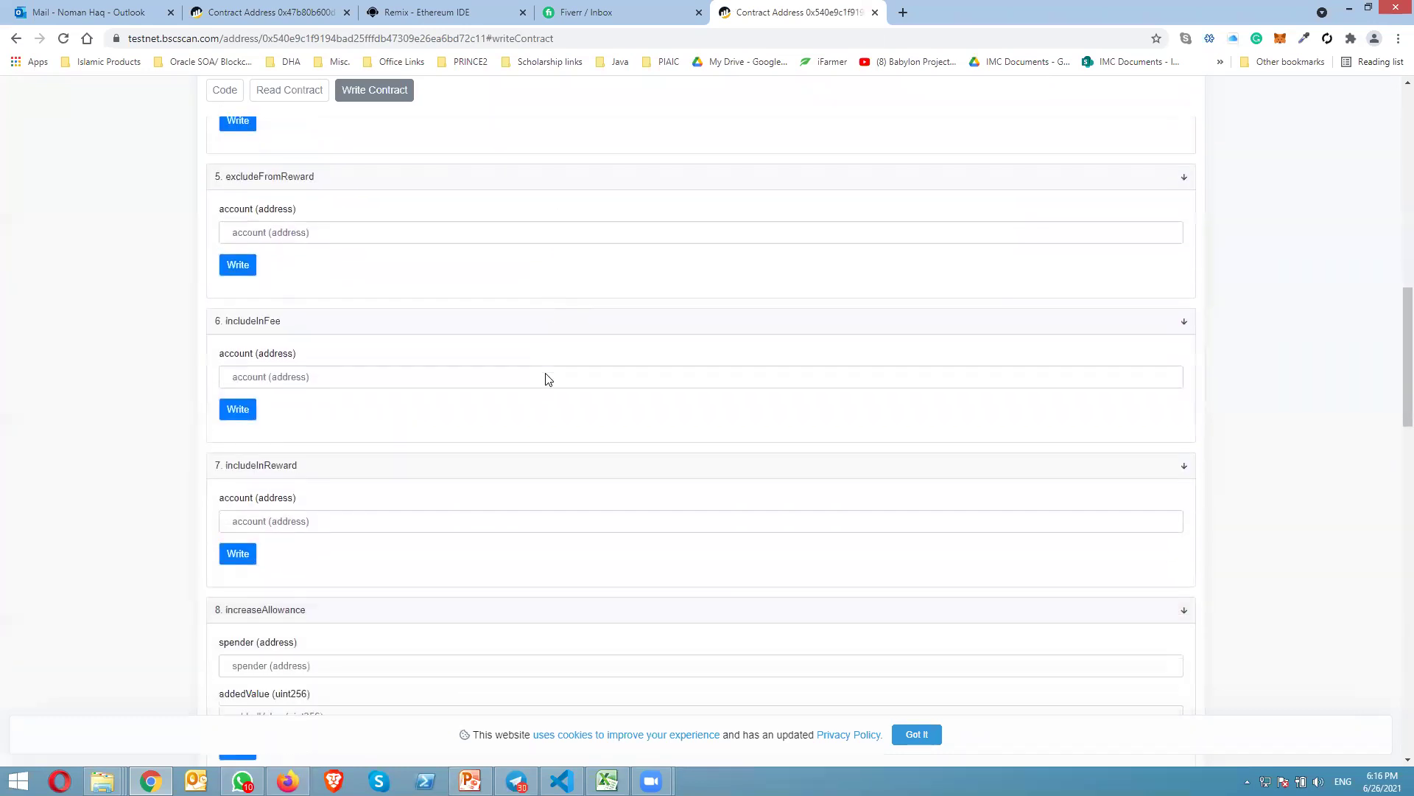
scroll(548, 378, "down", 4)
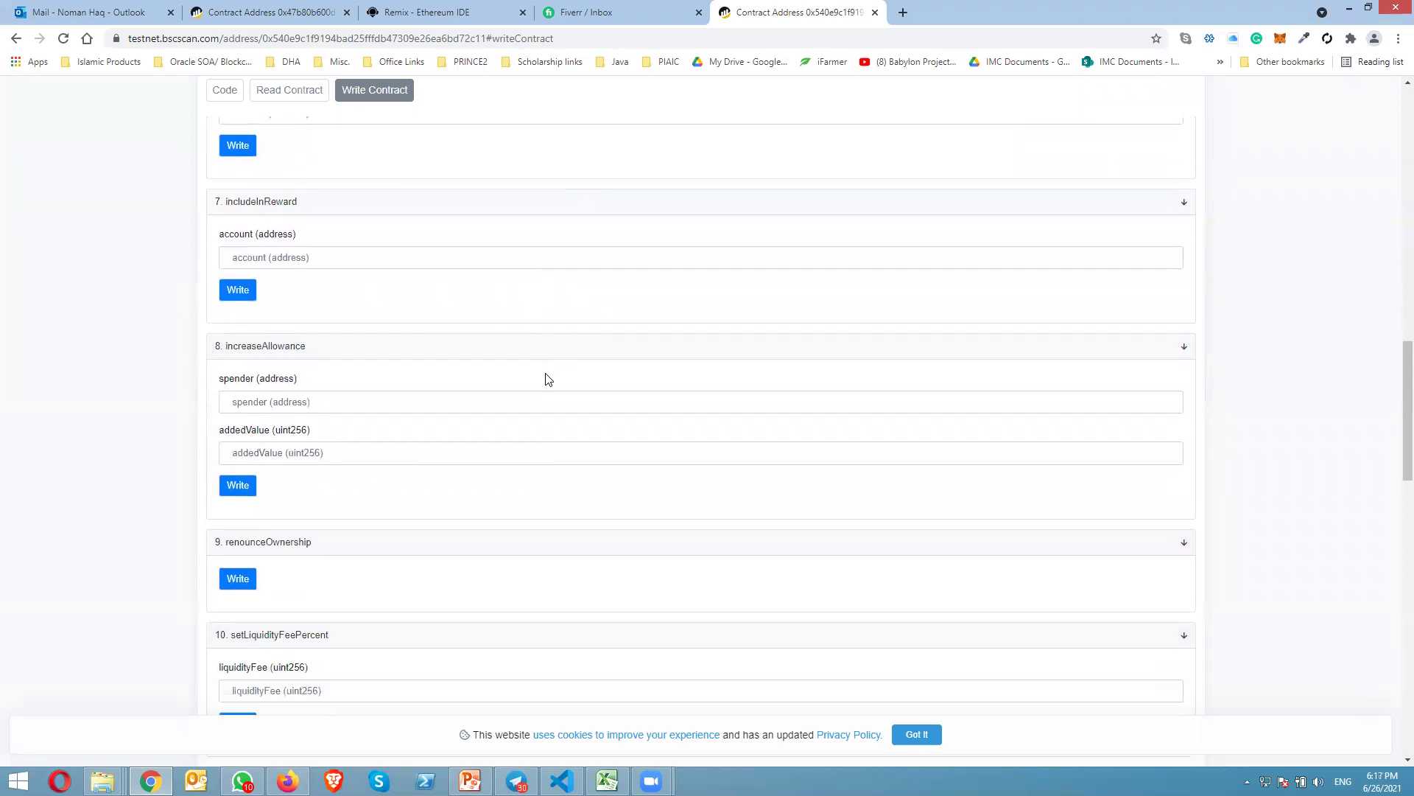
scroll(548, 378, "down", 1)
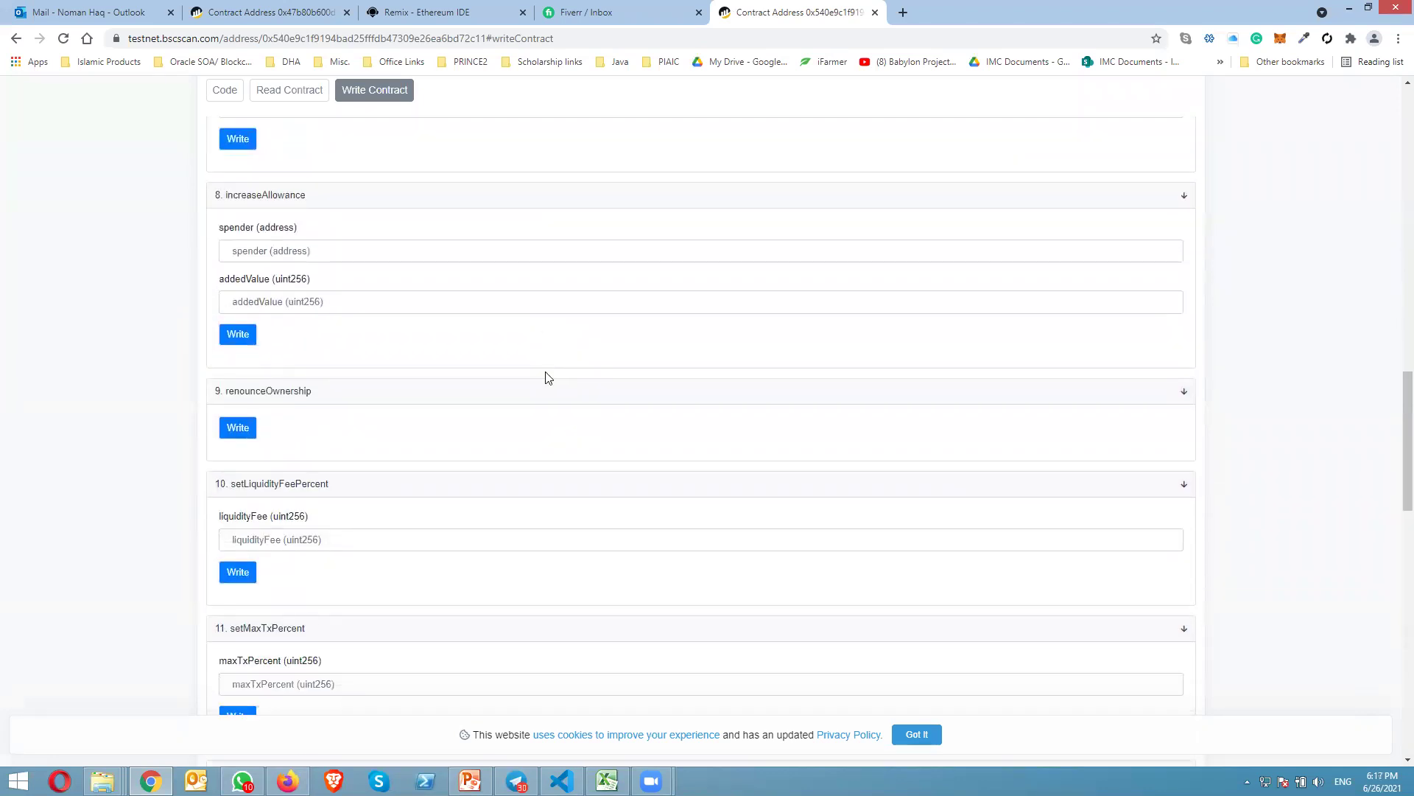
left_click(378, 539)
type("0")
left_click(248, 575)
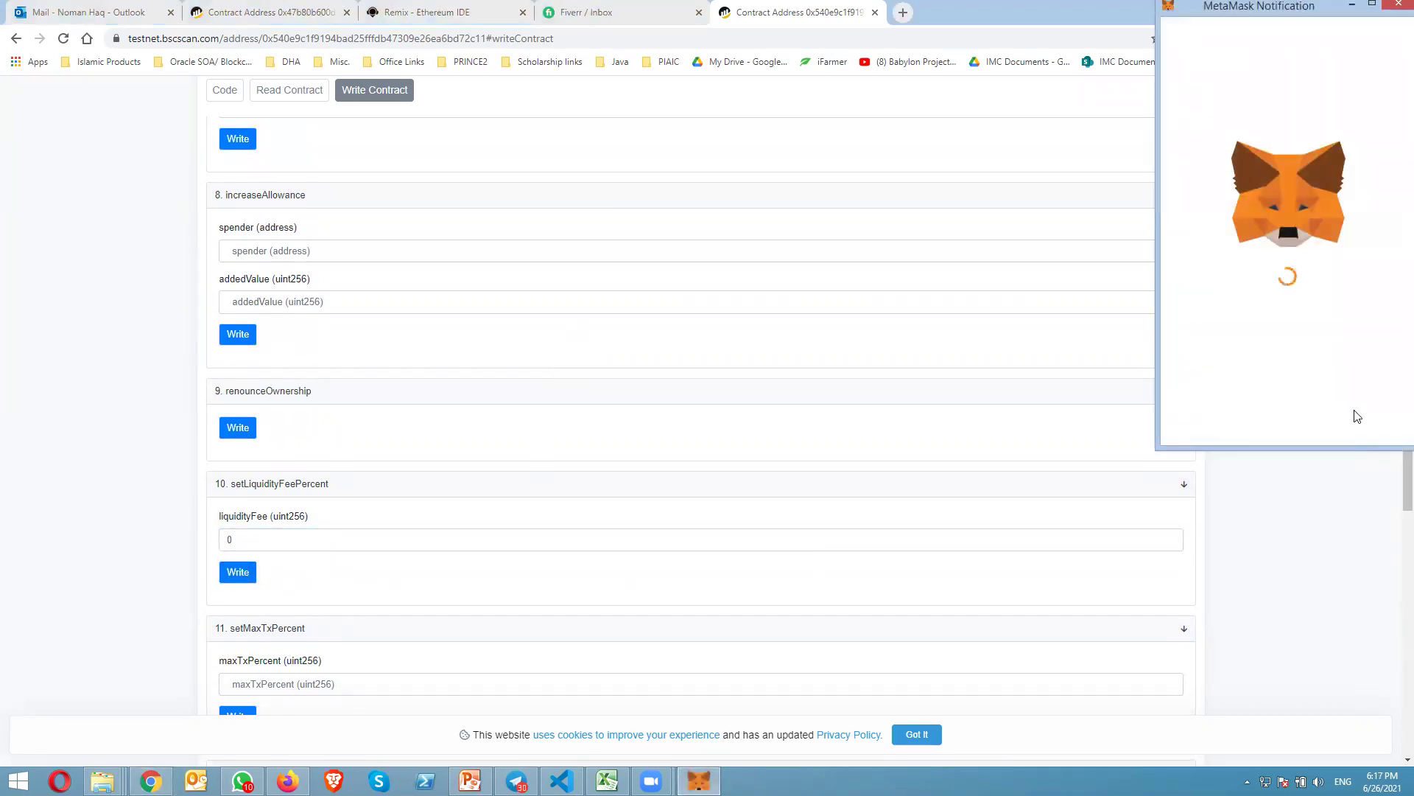
left_click(1353, 417)
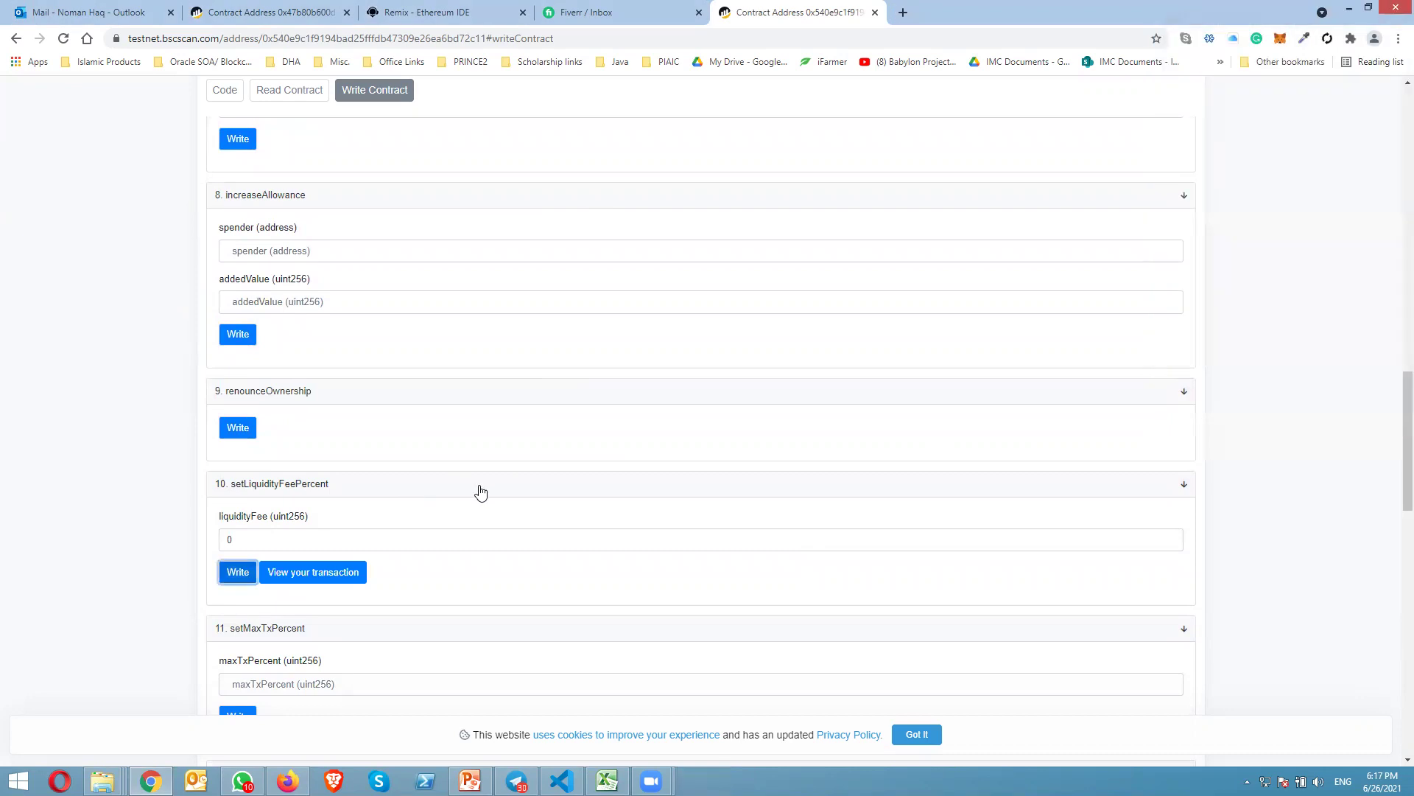
- Write a taxFee of 0 with setTaxFeePercent, approve the transaction in MetaMask and dismiss the chat notification
scroll(480, 491, "down", 2)
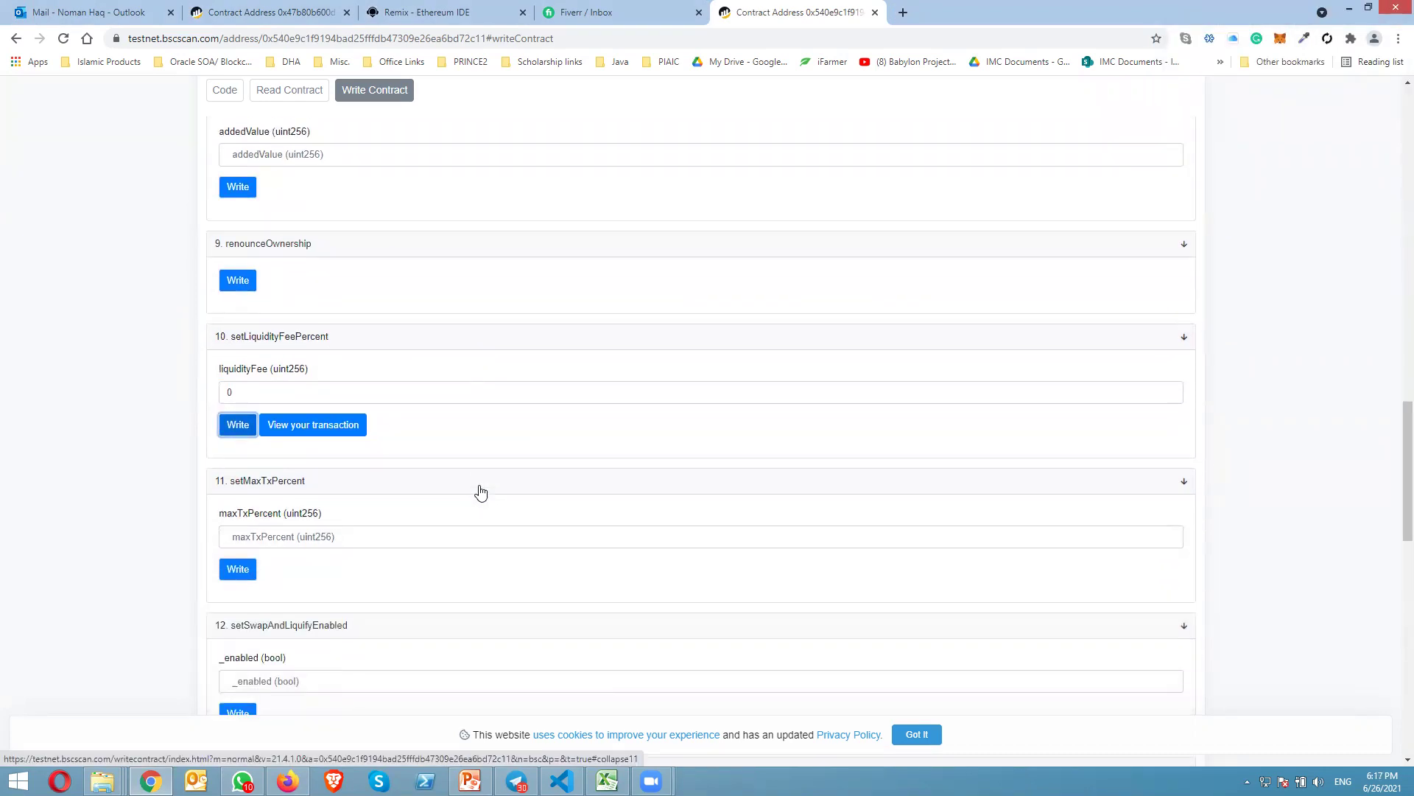
scroll(480, 492, "down", 1)
scroll(481, 492, "down", 2)
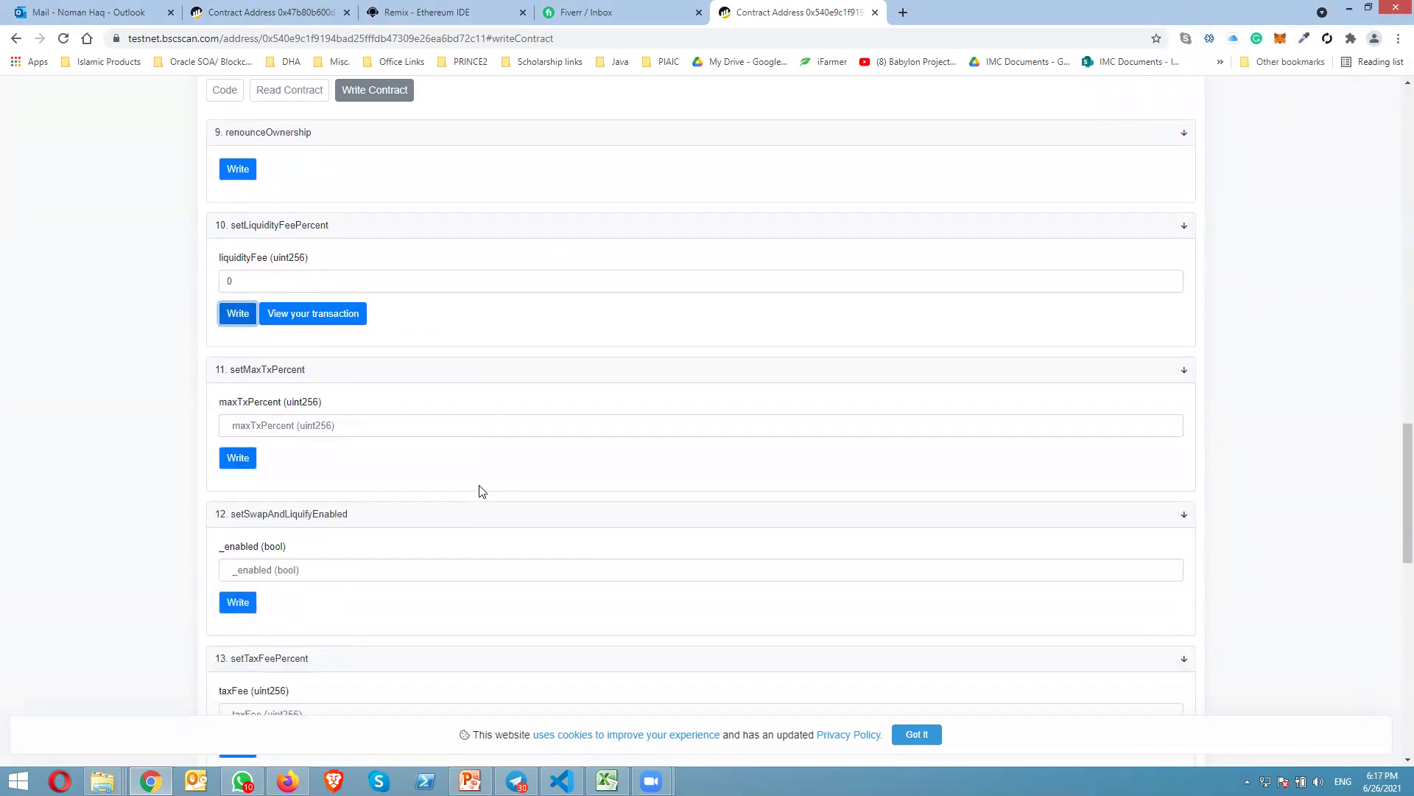
scroll(481, 491, "down", 2)
left_click(329, 457)
type("0")
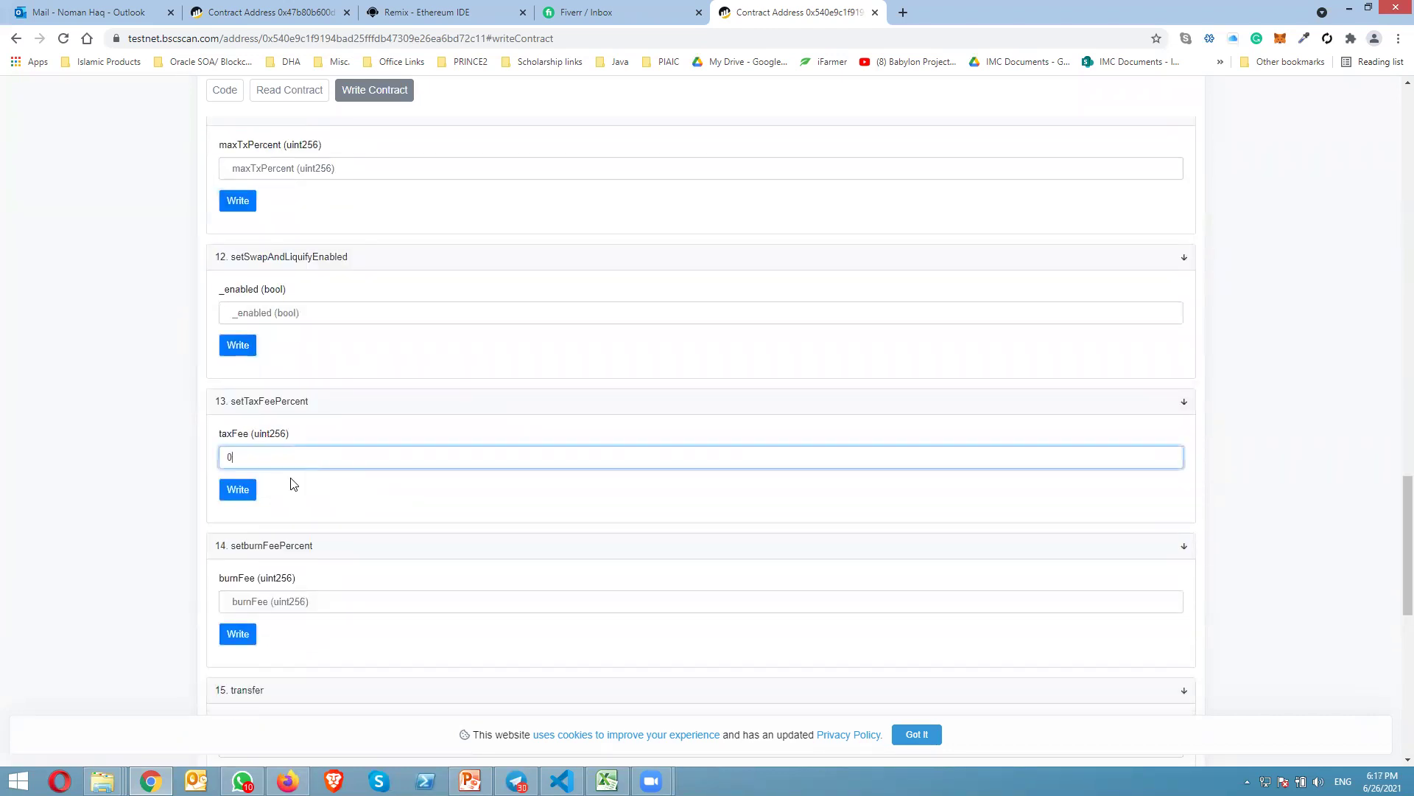
left_click(237, 491)
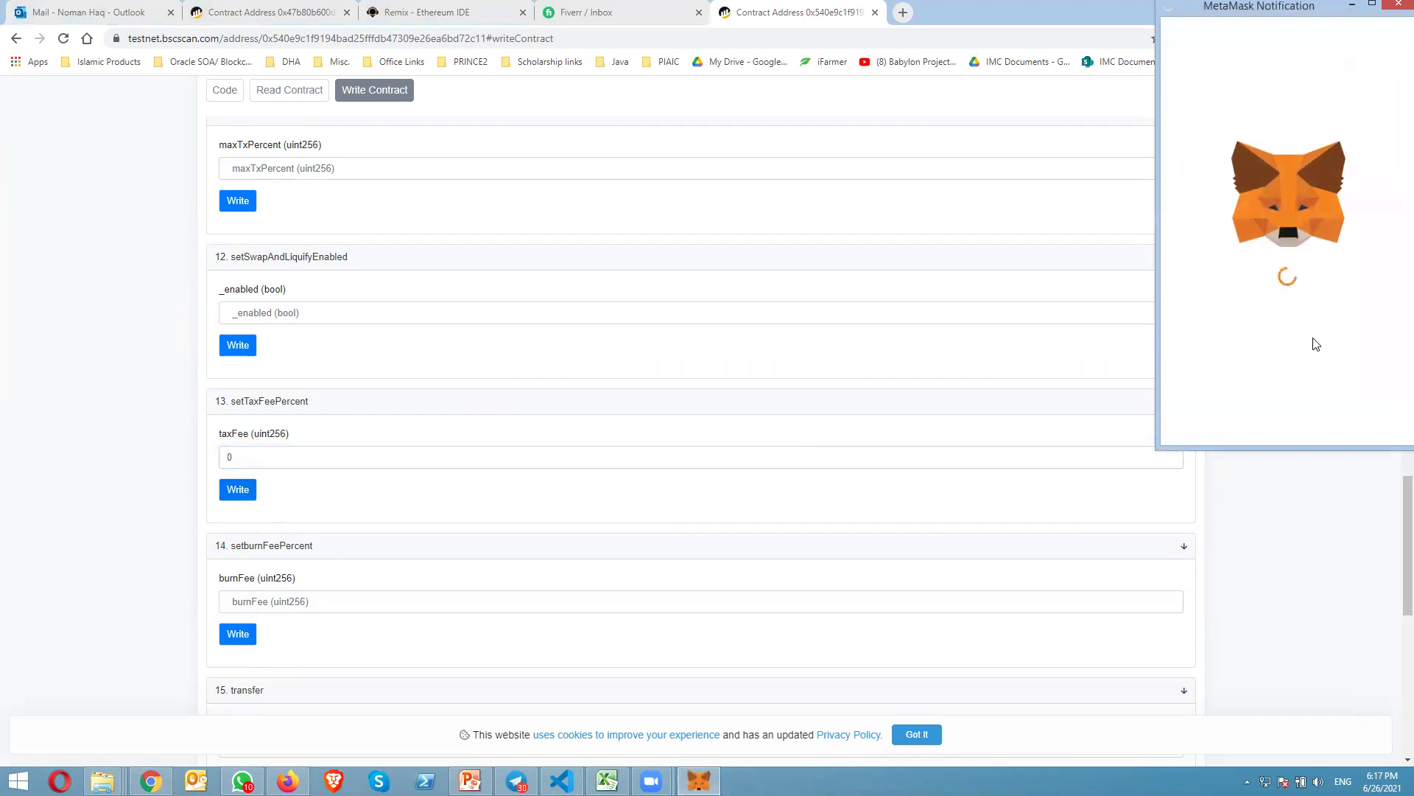
left_click(1342, 417)
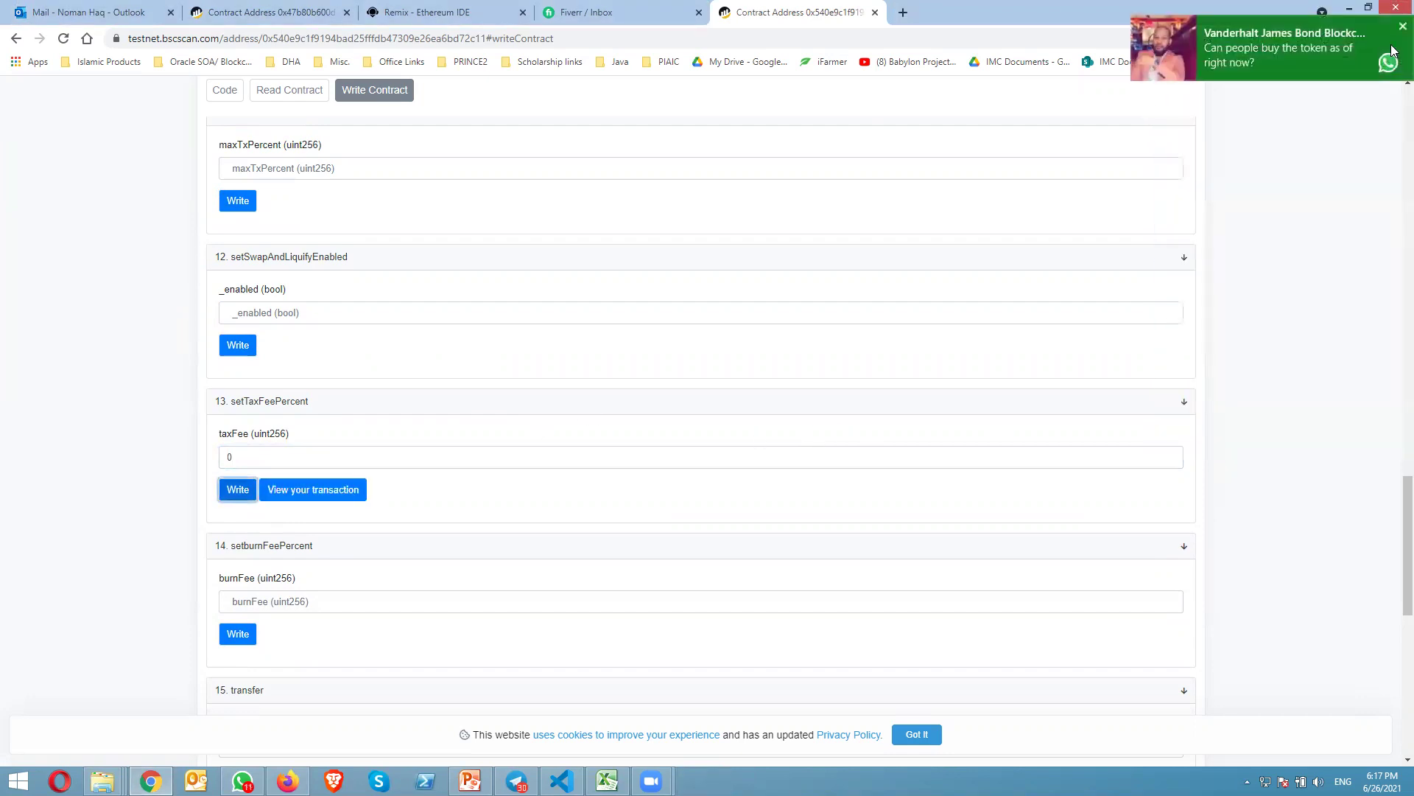
left_click(1403, 26)
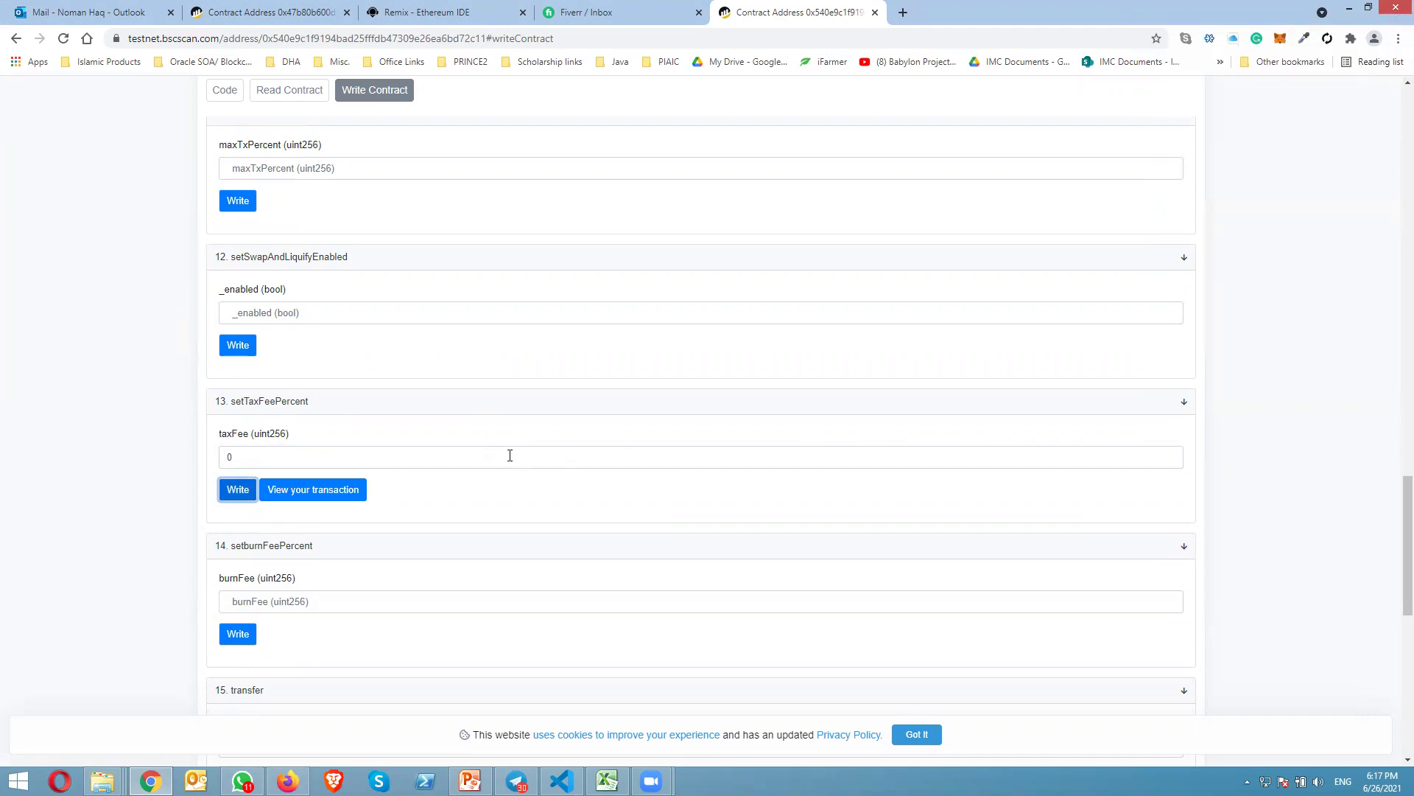
- Write a burnFee of 0 with setburnFeePercent and approve the transaction in MetaMask
scroll(525, 509, "down", 1)
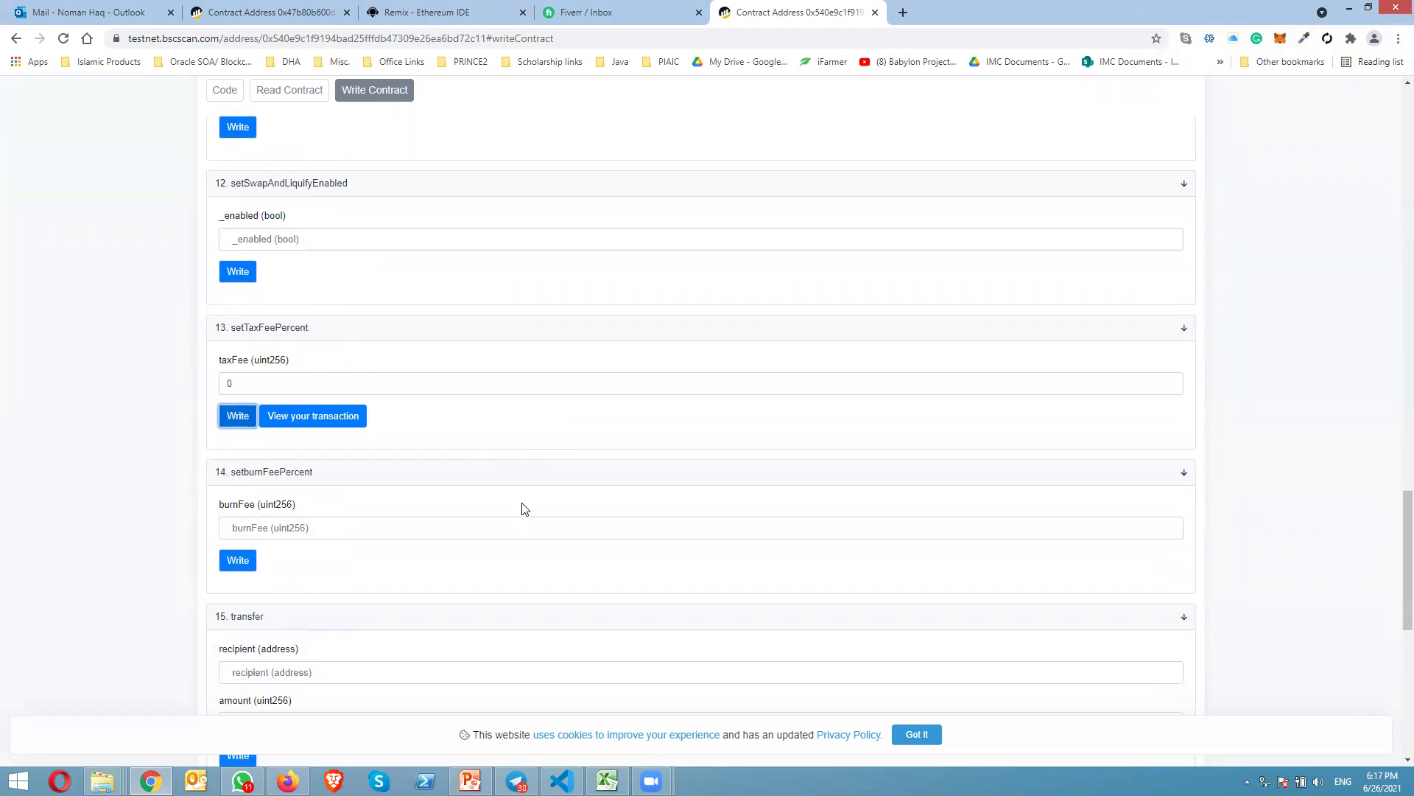
scroll(525, 509, "down", 1)
left_click(315, 451)
type("0")
left_click(247, 487)
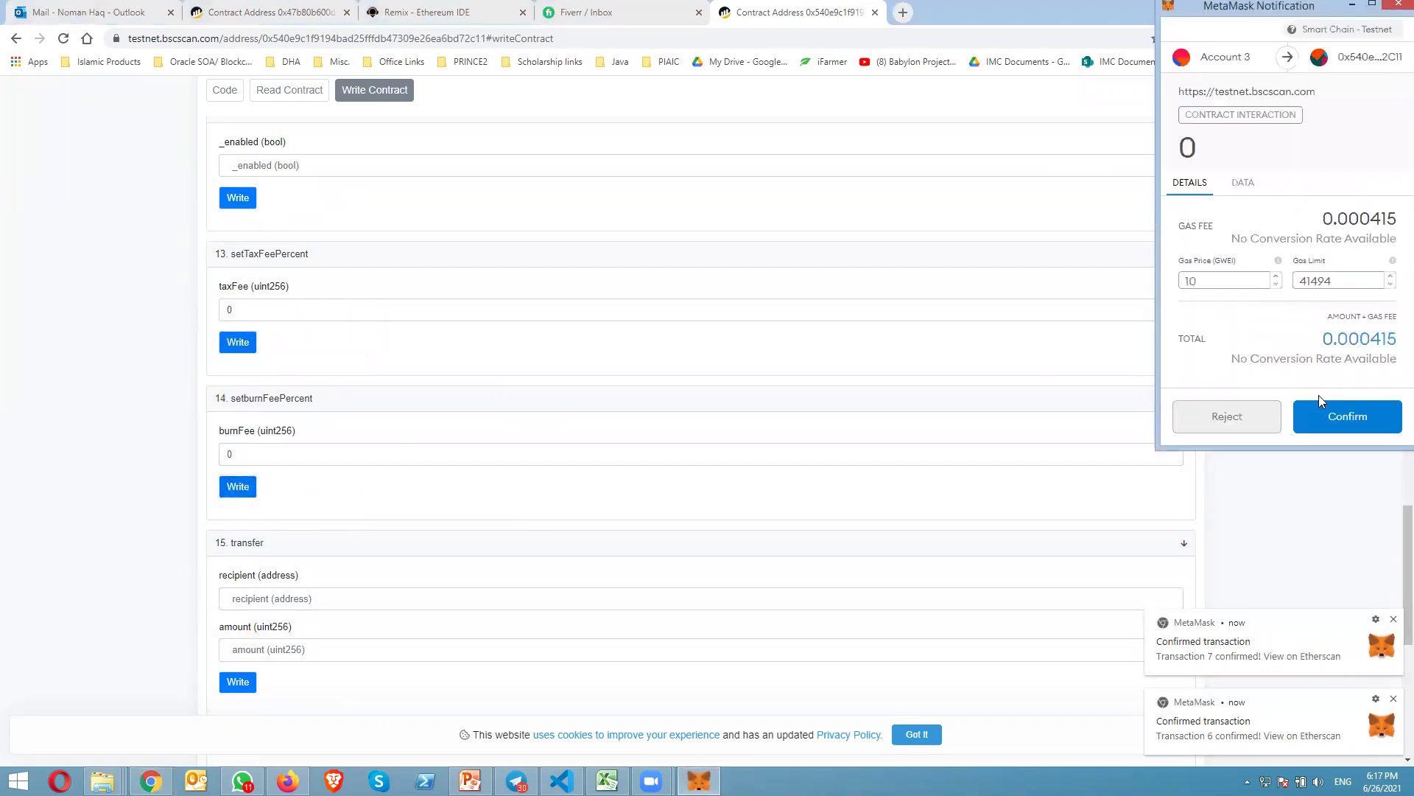
left_click(1339, 417)
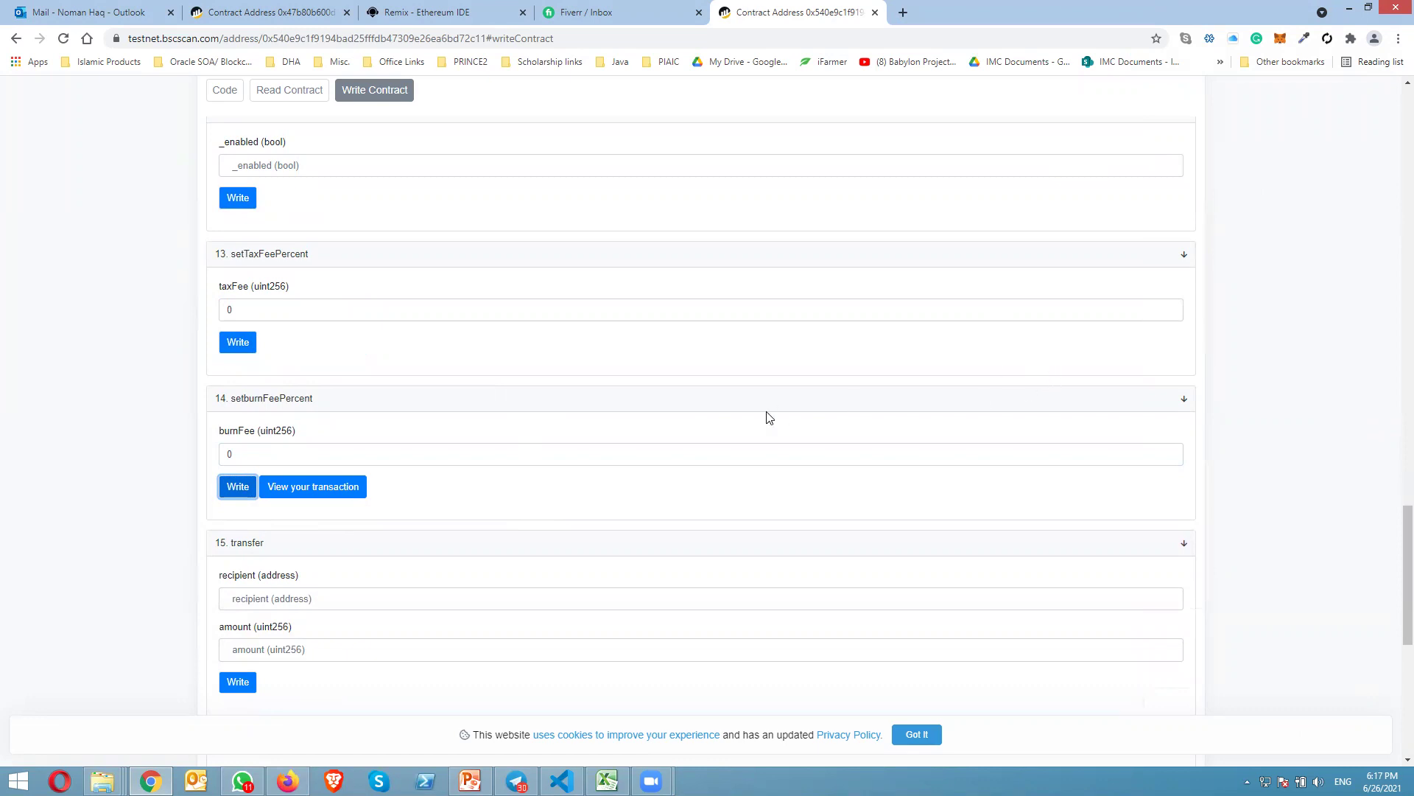
- Reload the contract's read functions and check the _burnFee, _liquidityFee and _taxFee values
scroll(768, 417, "up", 17)
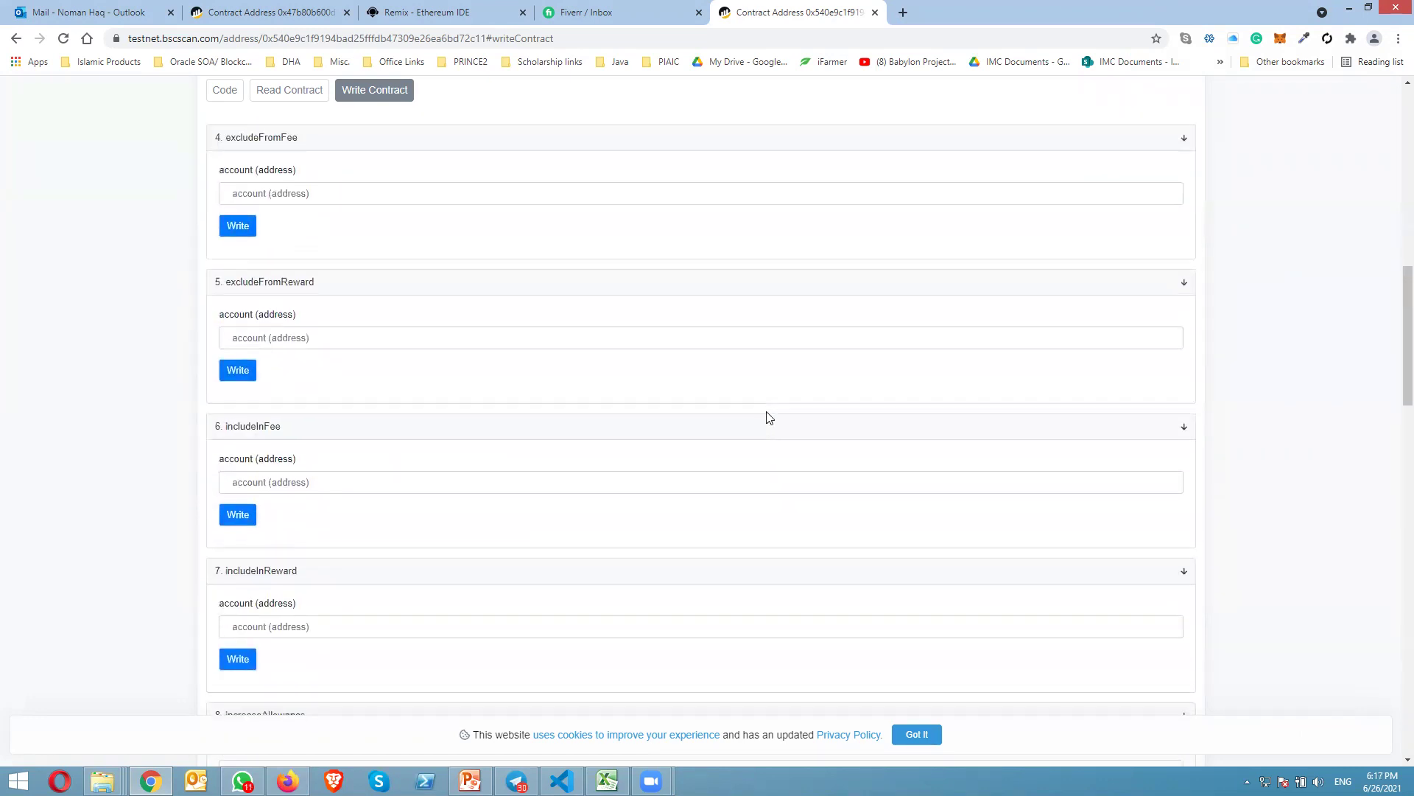
scroll(768, 418, "up", 10)
left_click(289, 264)
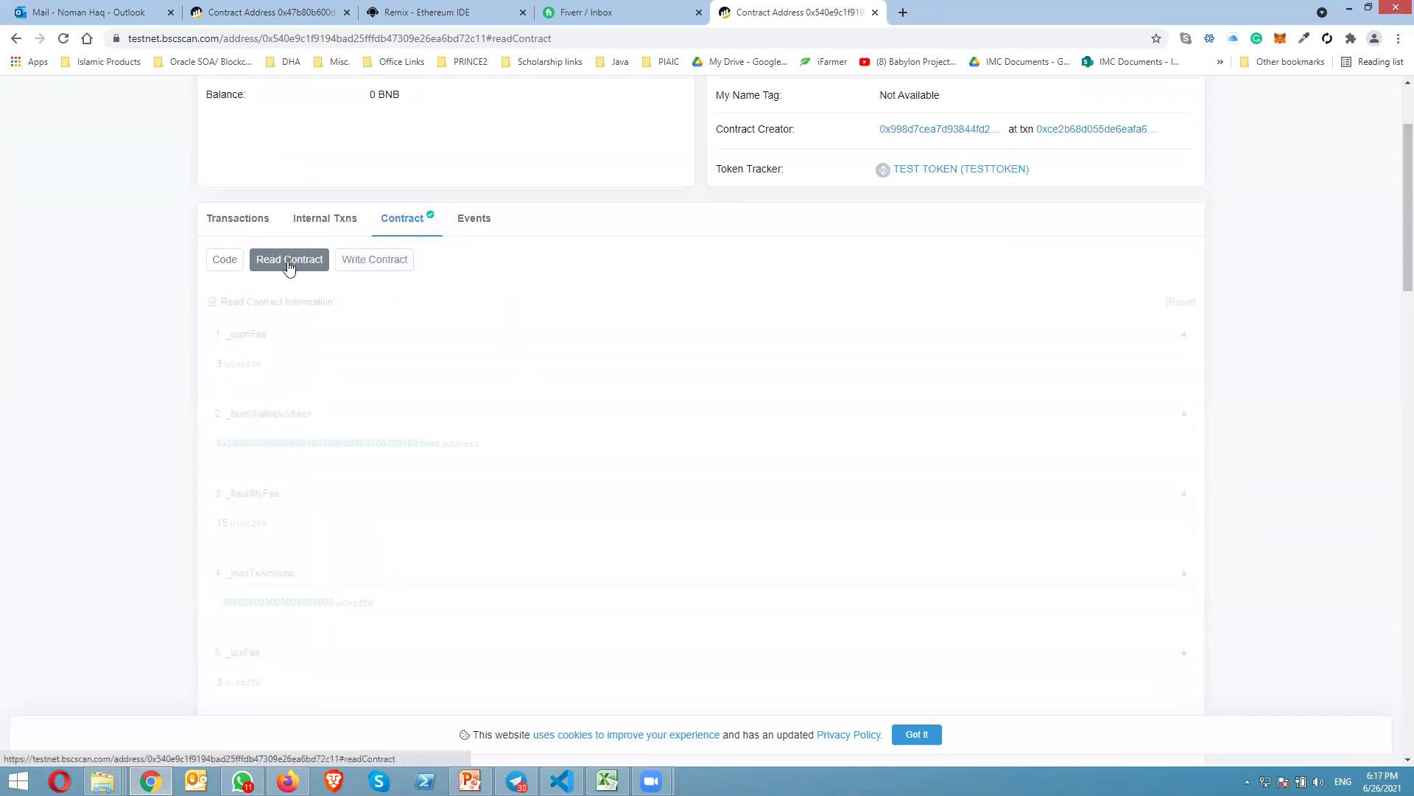
left_click(64, 39)
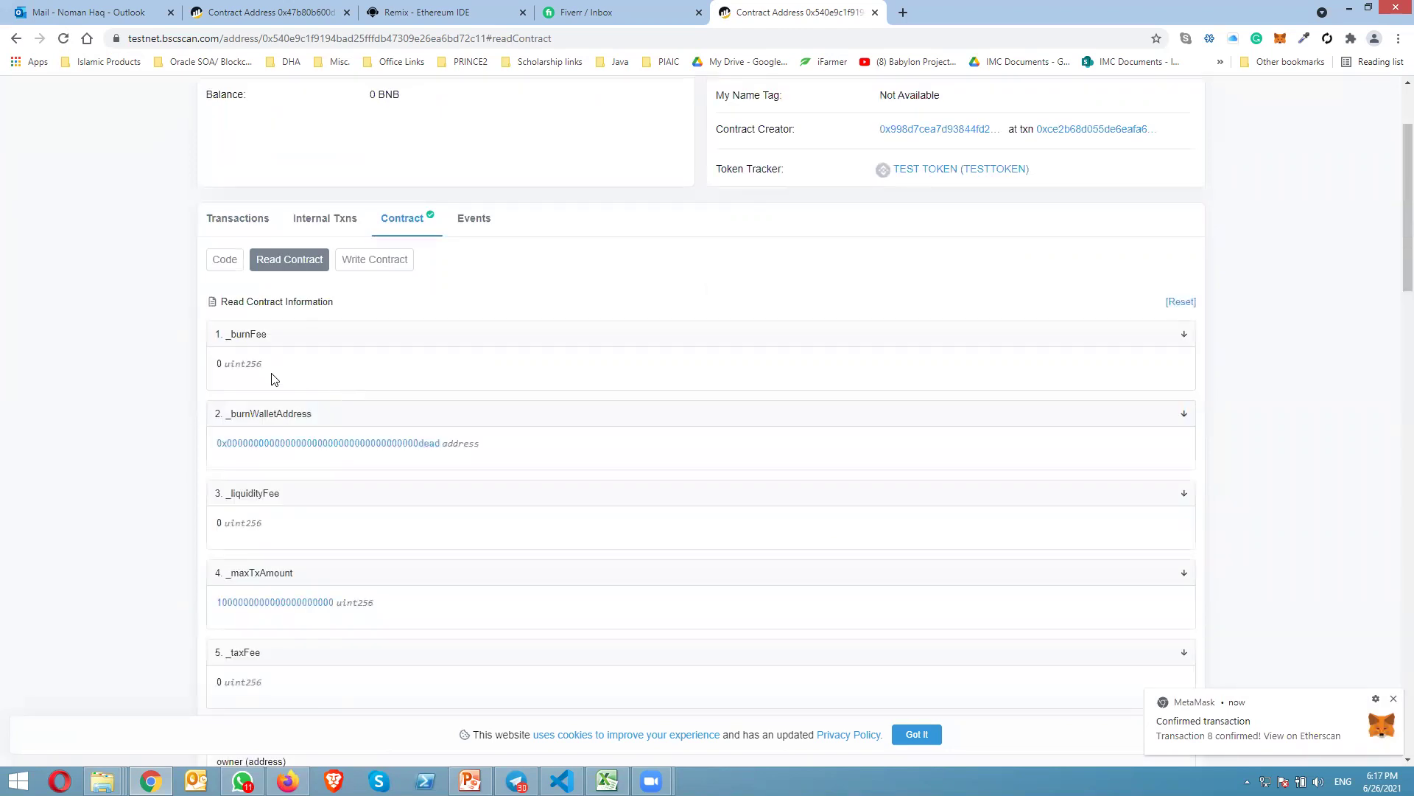
left_click_drag(259, 520, 207, 517)
left_click_drag(278, 678, 212, 680)
left_click(904, 13)
type("dextools.io")
key("Return")
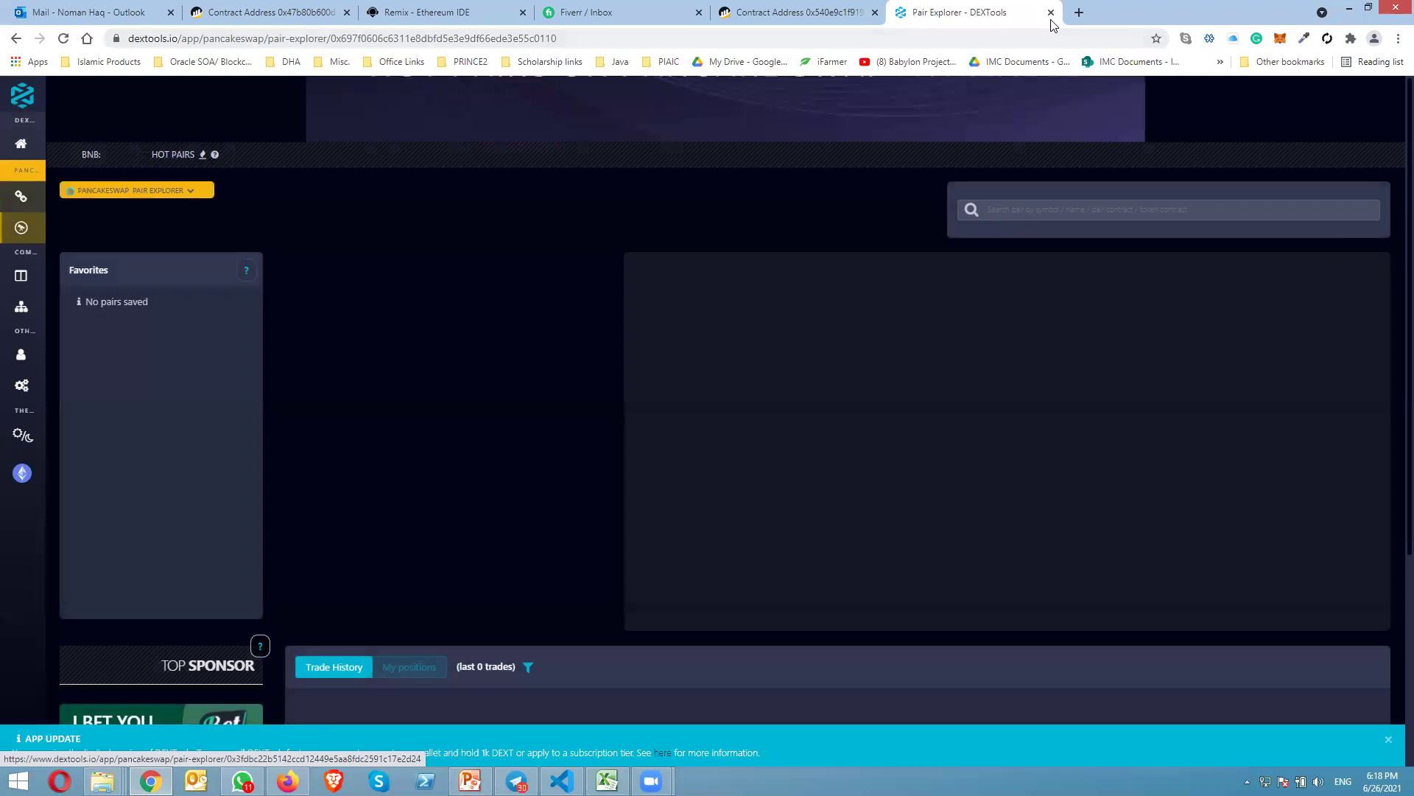
left_click(1051, 12)
- Open the DxSale presale creation page at dxsale.app in a new browser tab
left_click(917, 15)
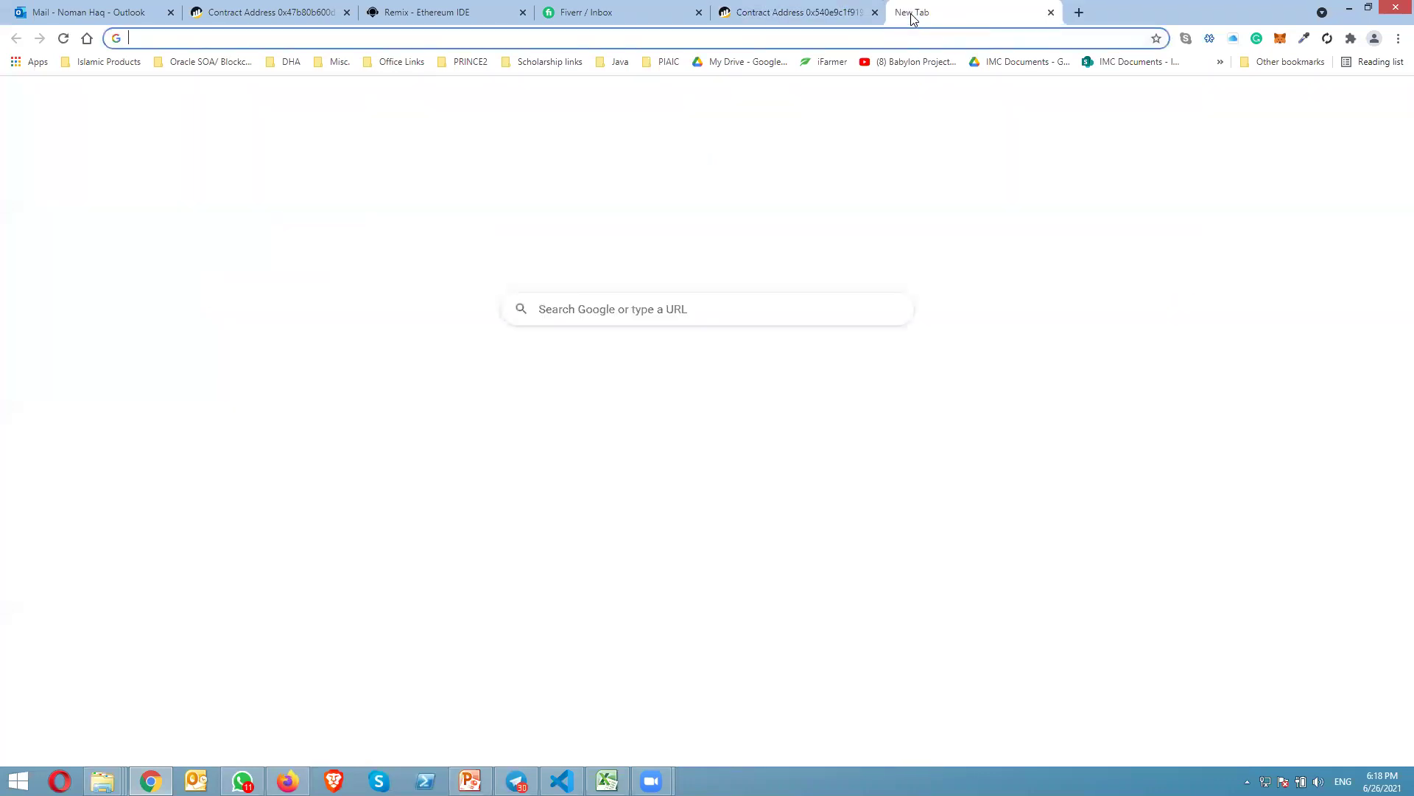
type("dxs")
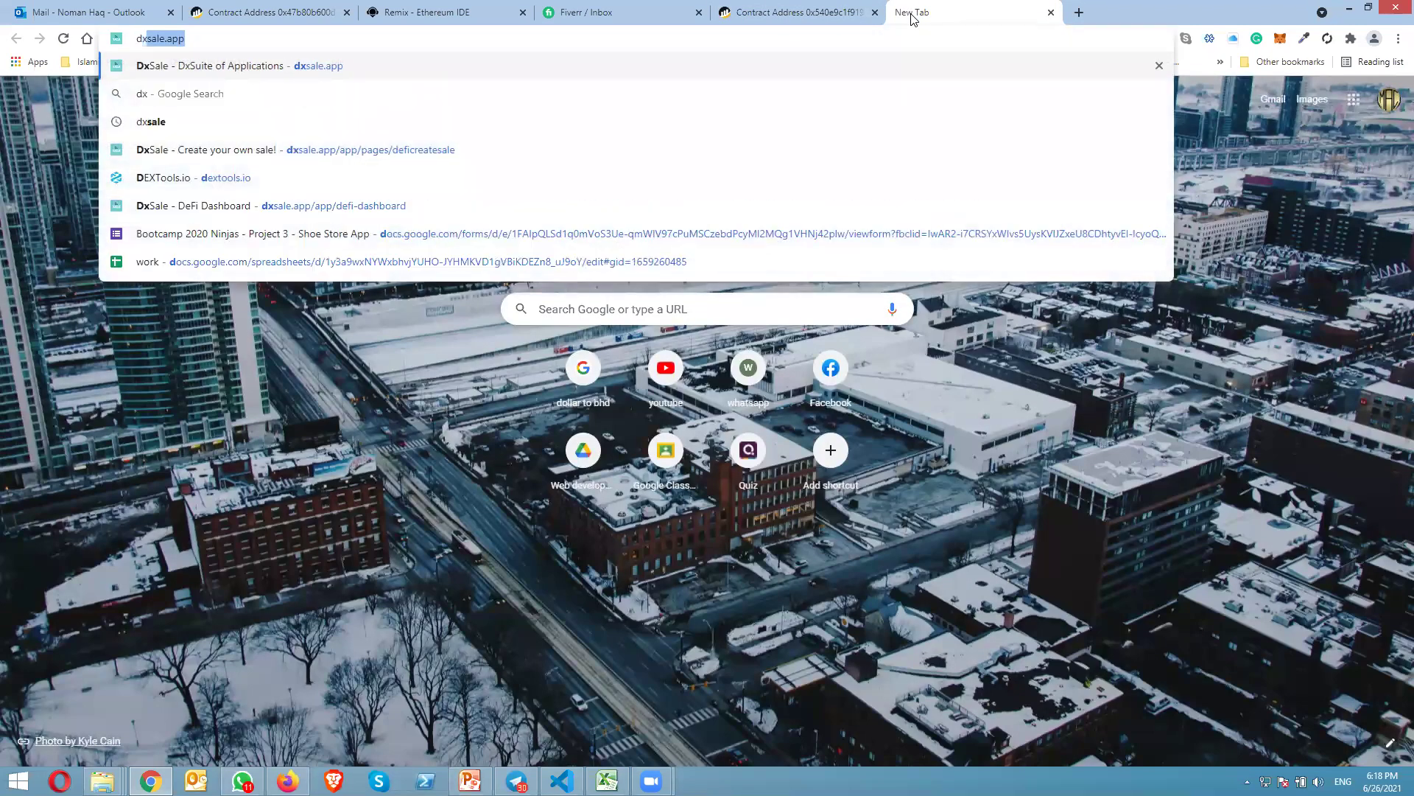
type("ale.app")
key("Return")
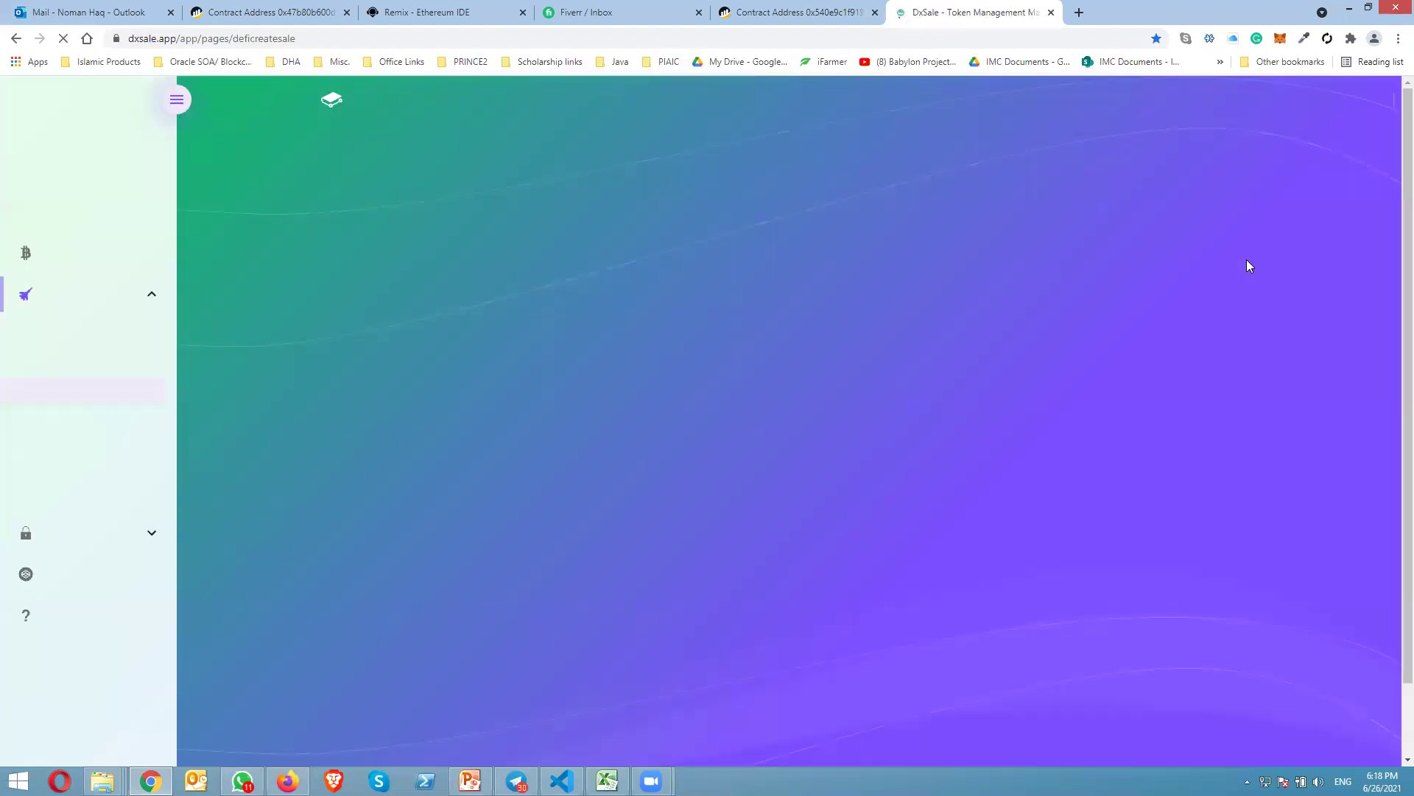
- Connect MetaMask's Account 3 to dxsale.app and accept the disclaimer by agreeing to all terms
left_click(1281, 41)
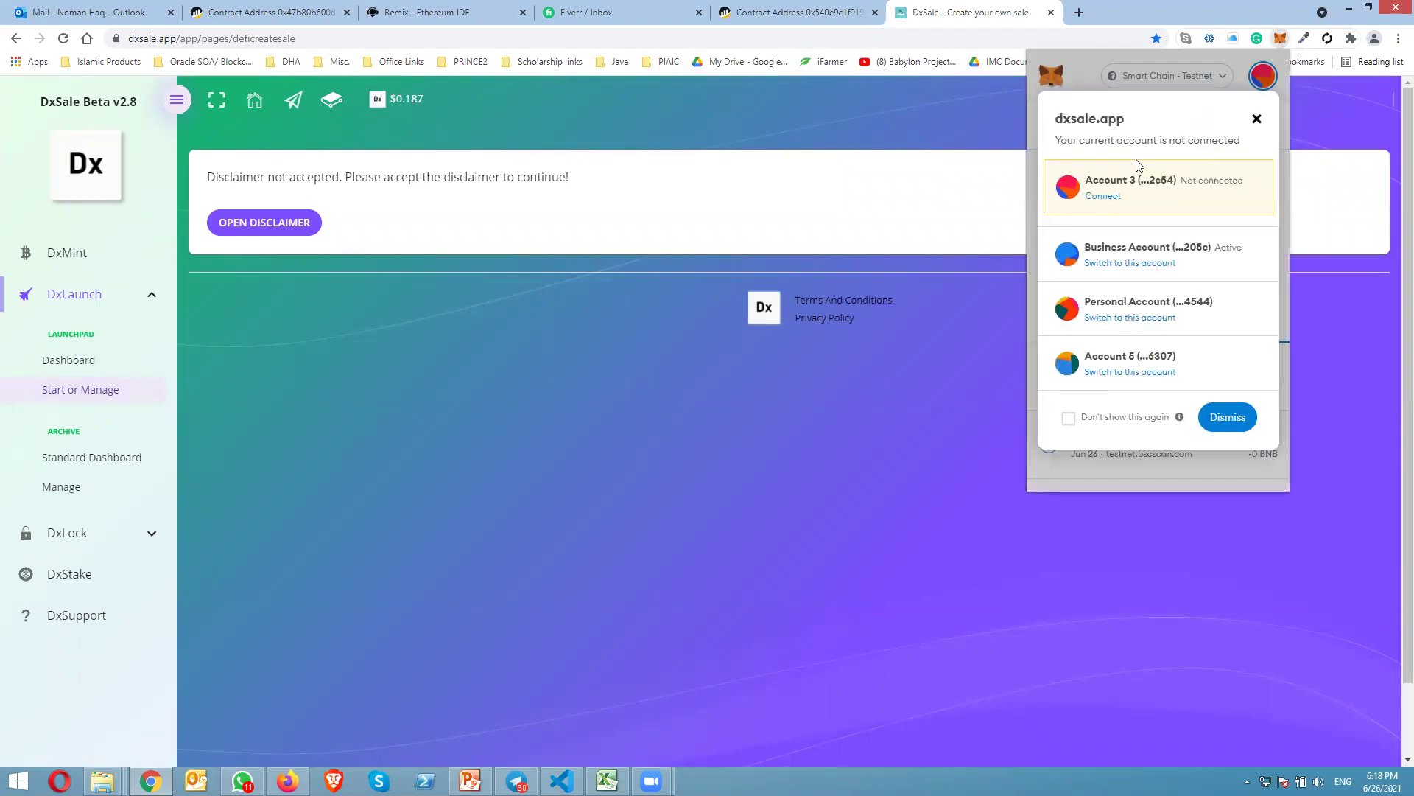
left_click(1111, 196)
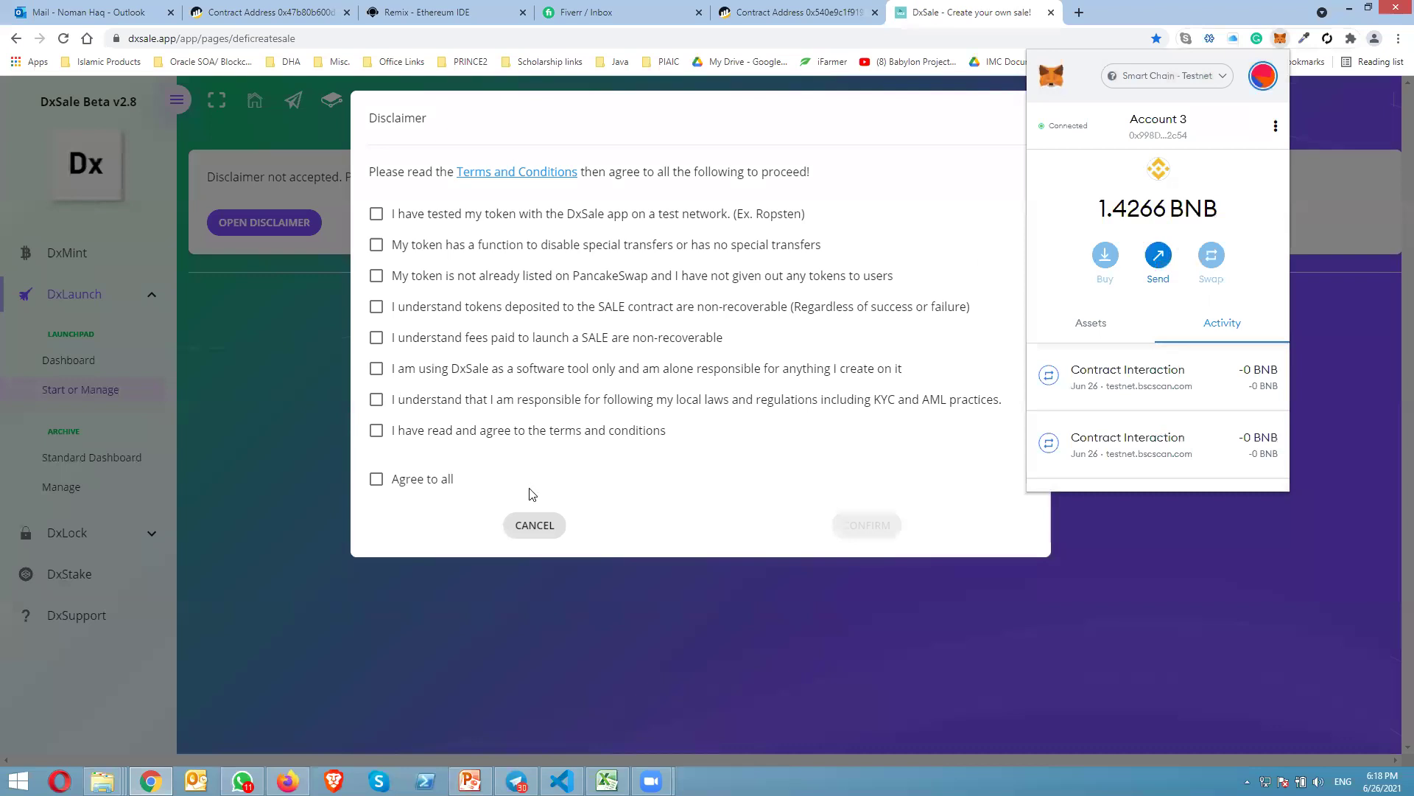
left_click(410, 481)
left_click(847, 526)
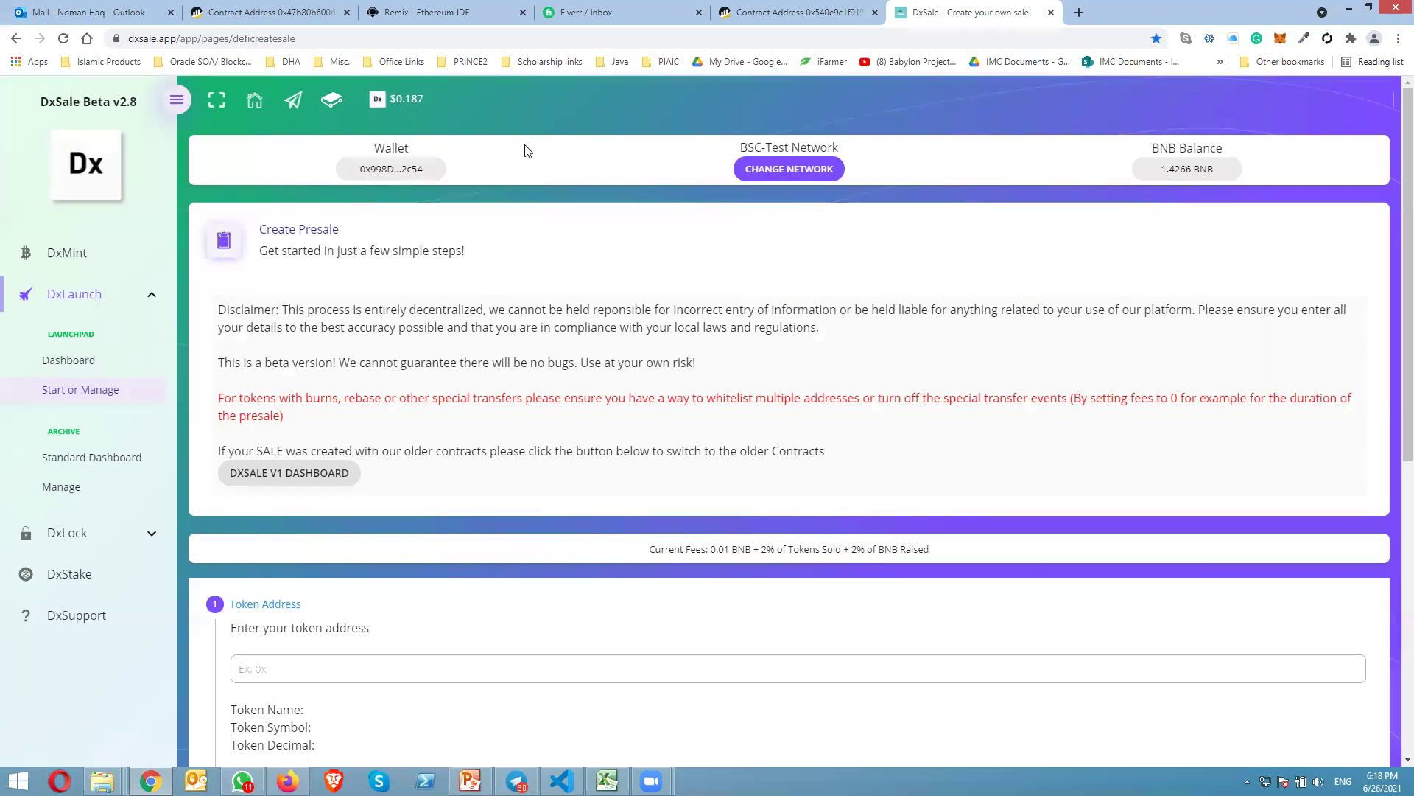
- Copy the token's contract address from BscScan and submit it as the token address in the DxSale presale form
left_click(803, 13)
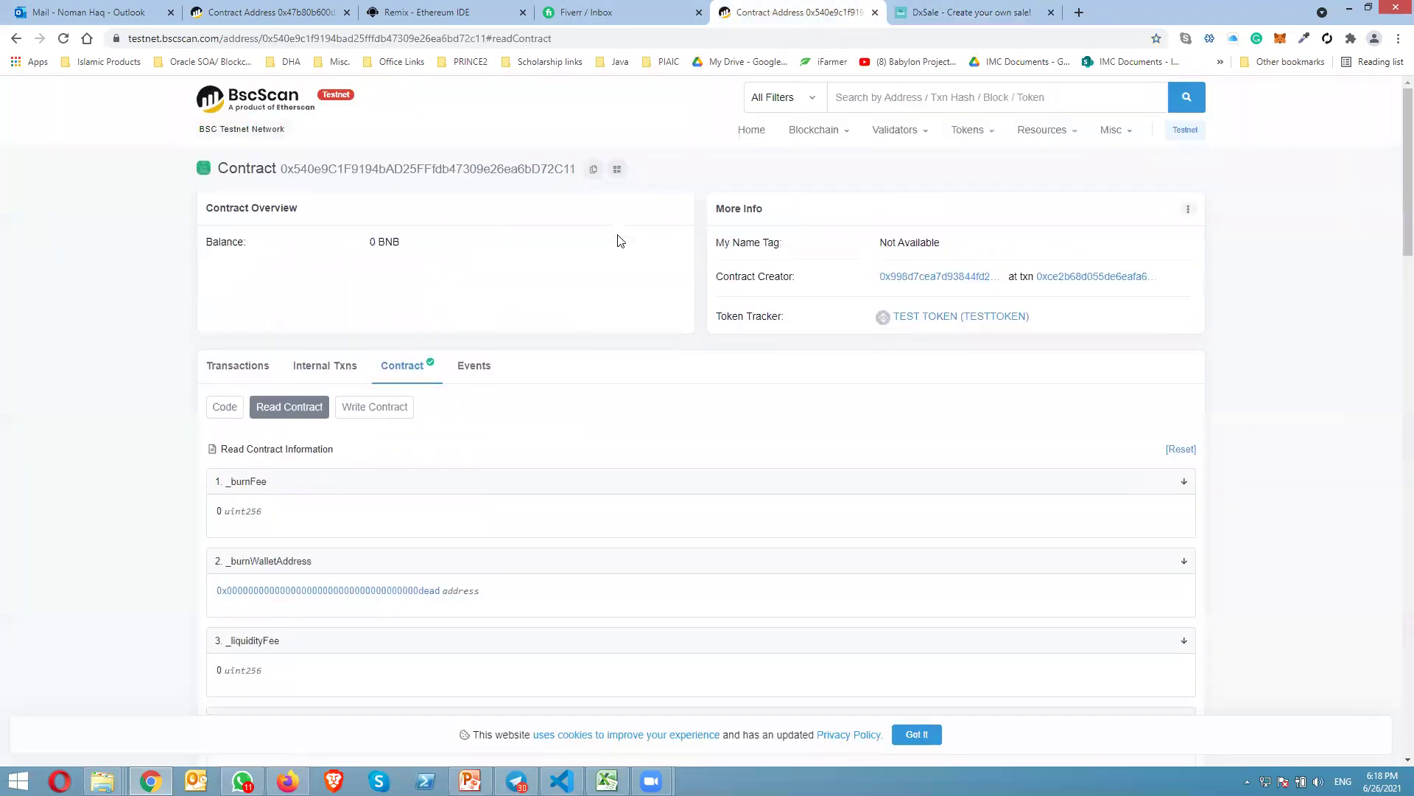
left_click(594, 168)
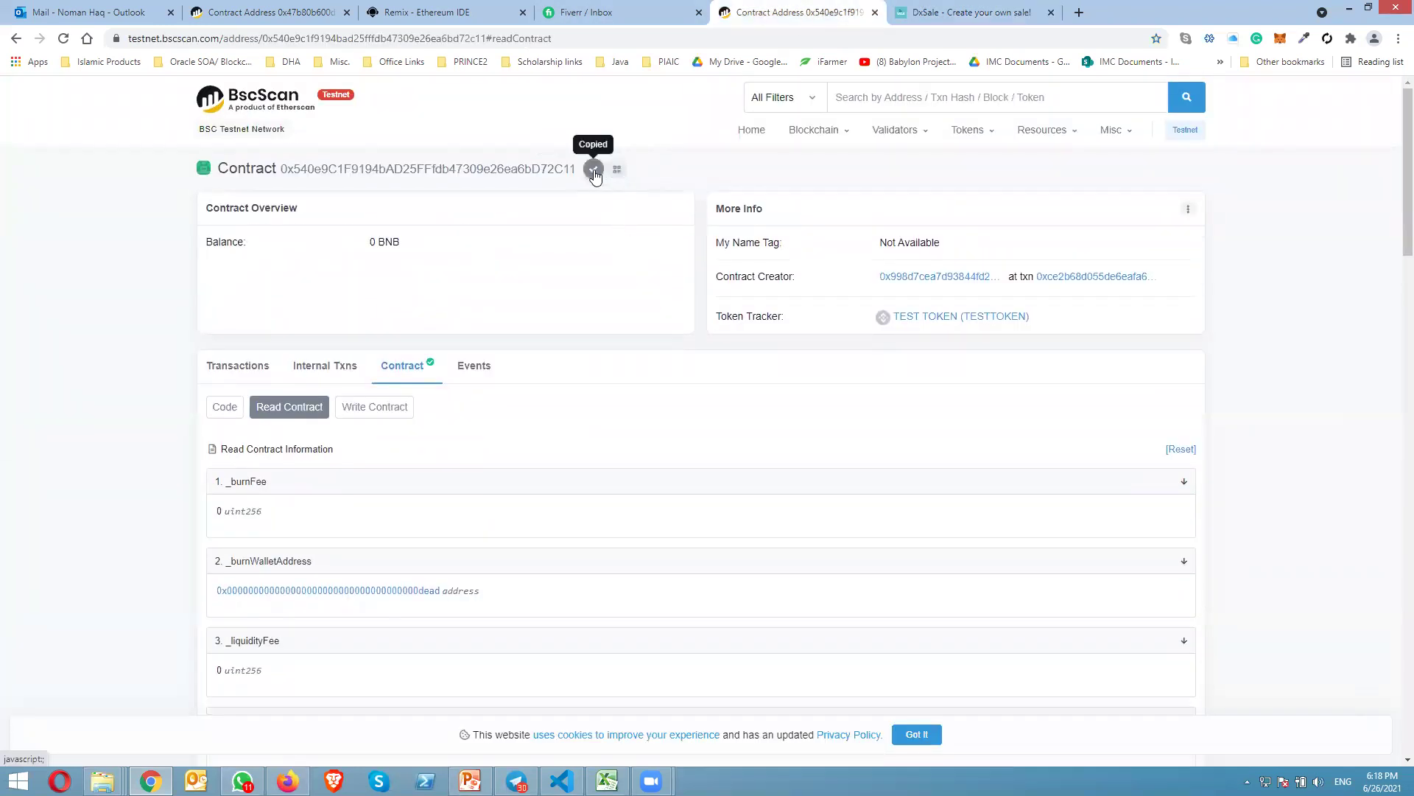
left_click(969, 7)
scroll(386, 507, "down", 3)
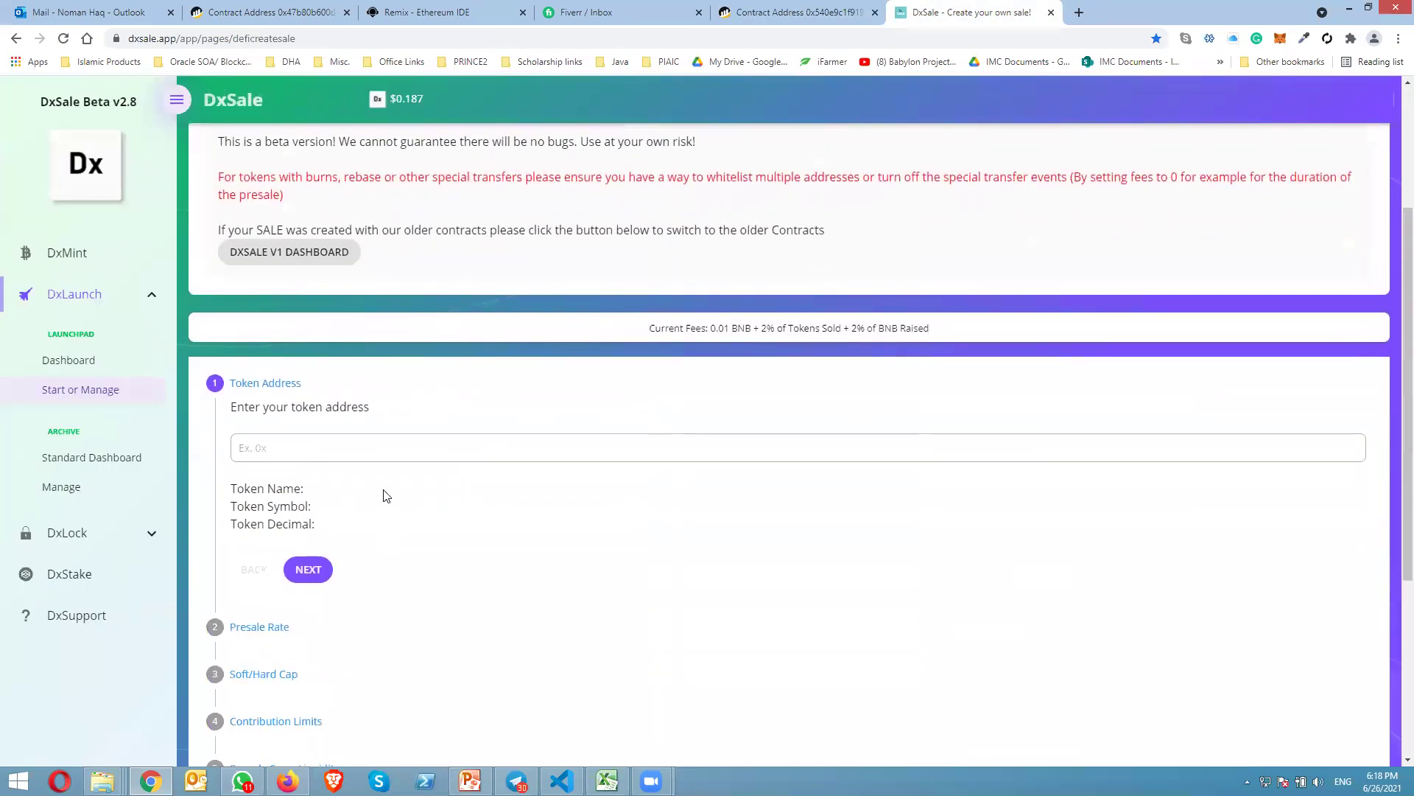
left_click(392, 457)
key("ctrl+v")
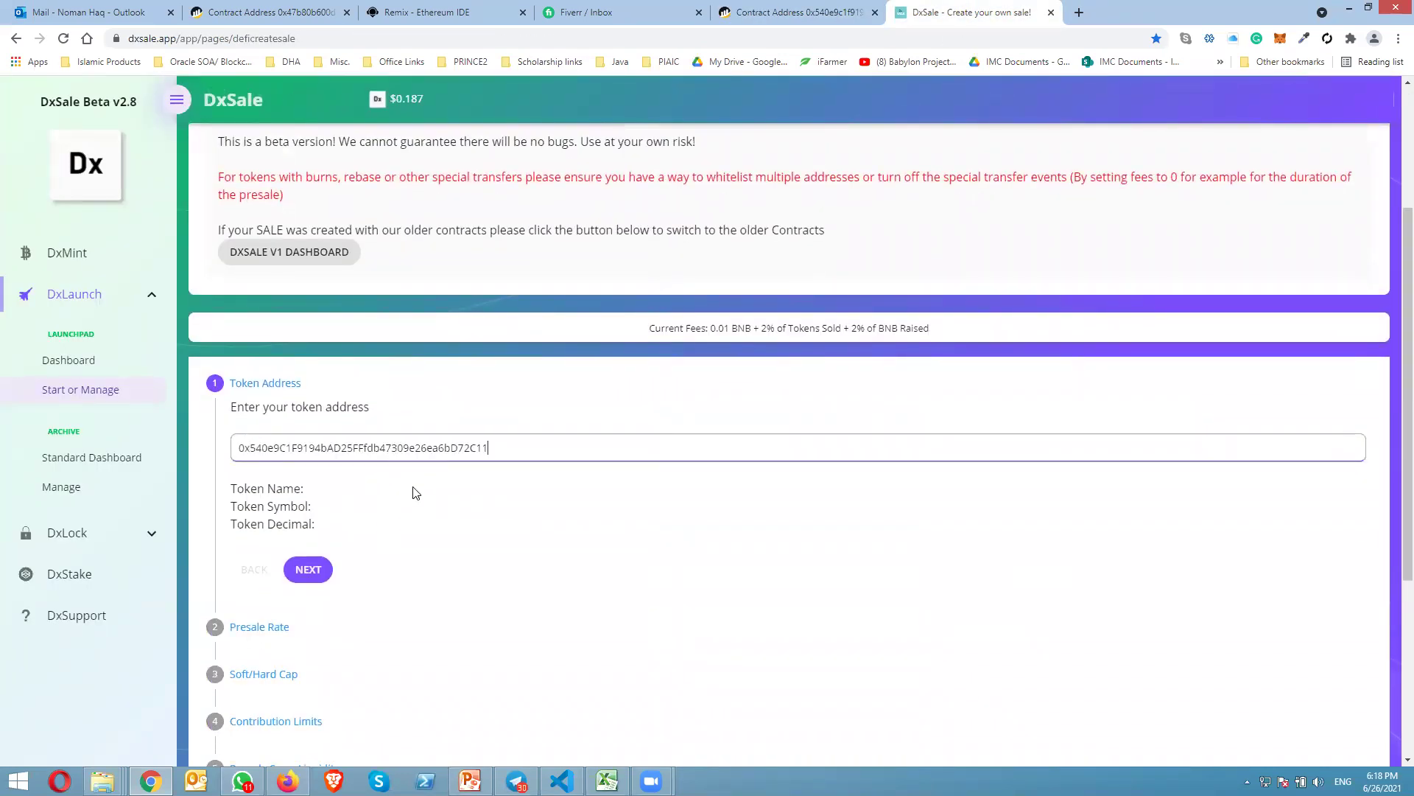
left_click(313, 576)
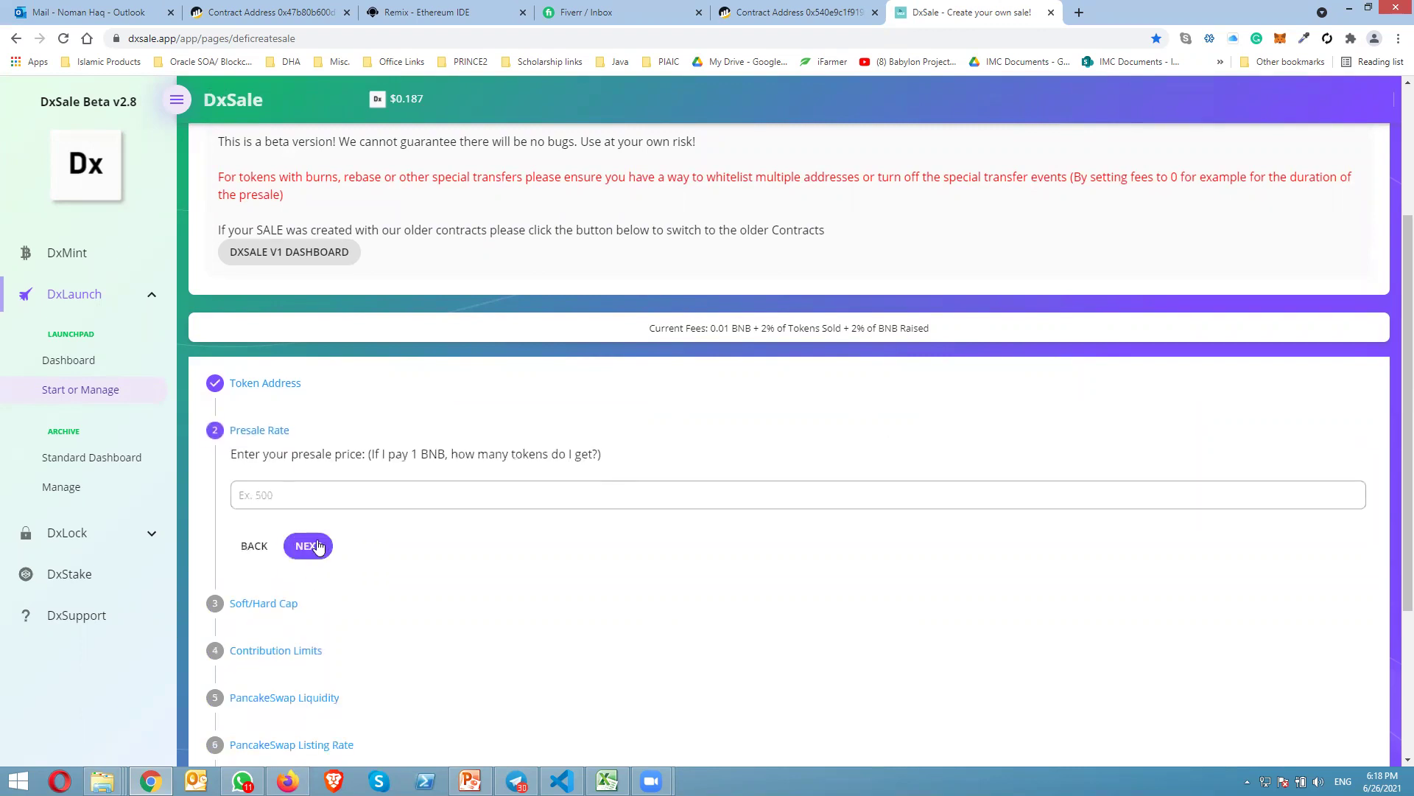
- Set the presale rate to 100 tokens per BNB and the presale caps to a soft cap of 10 and hard cap of 20
left_click(335, 499)
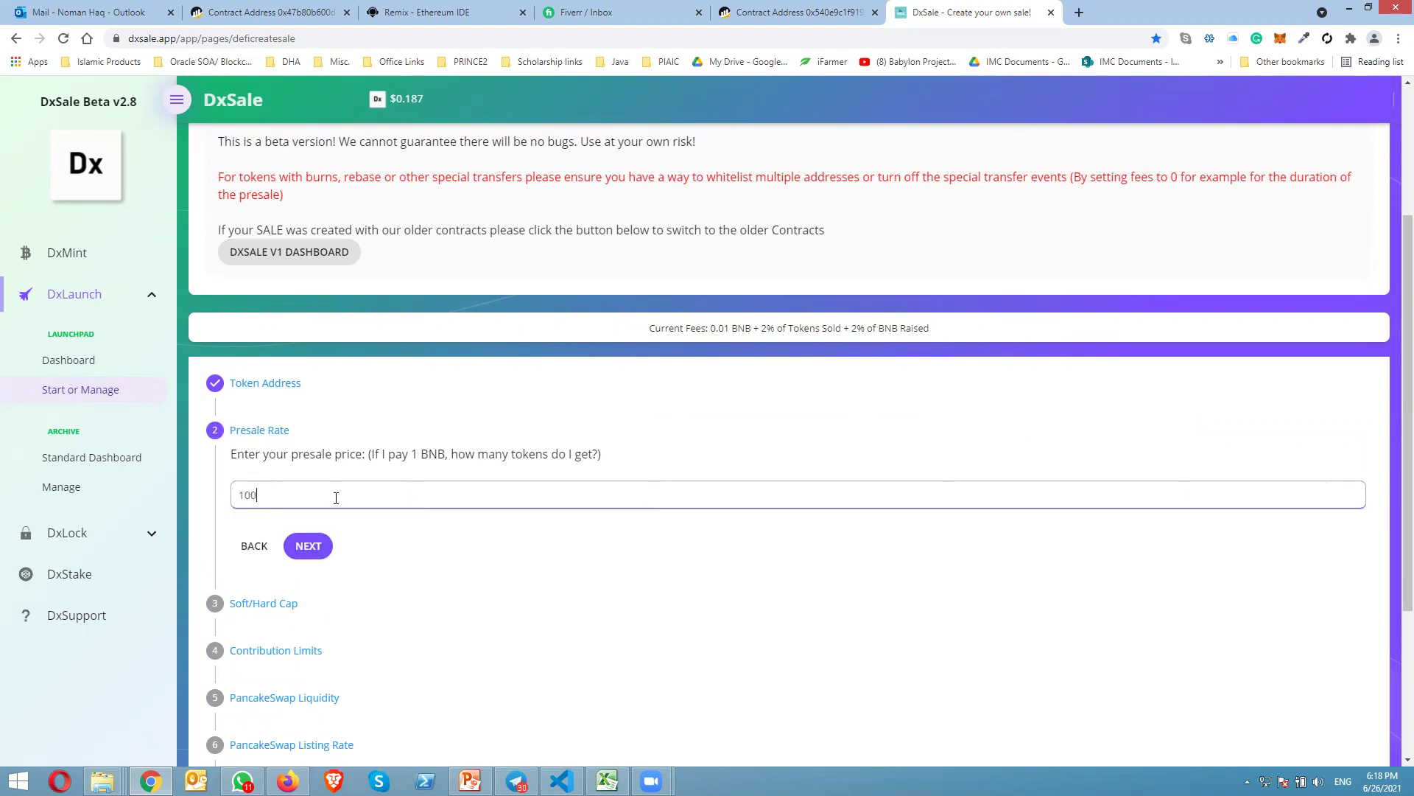
left_click(310, 545)
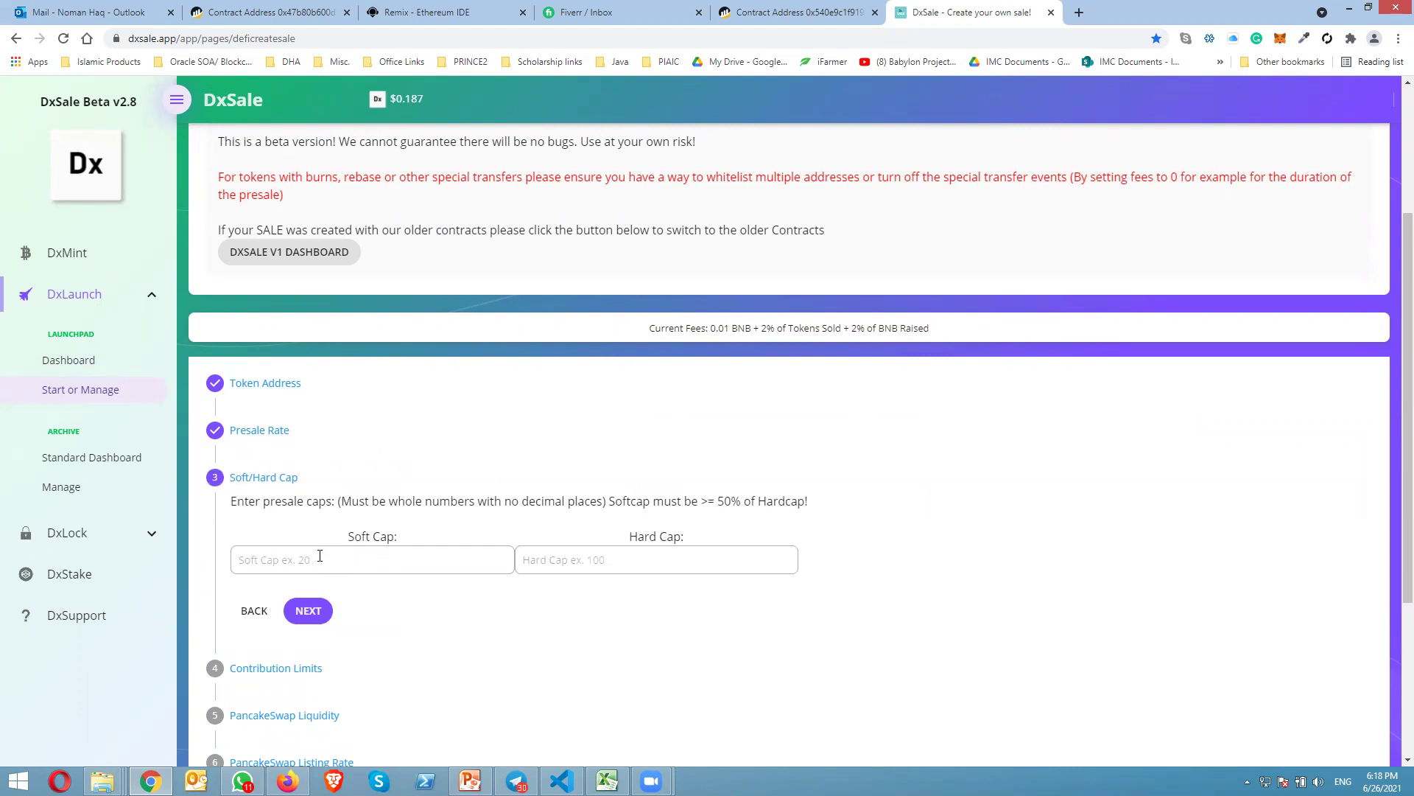
left_click(320, 556)
type("10")
left_click(598, 554)
type("20")
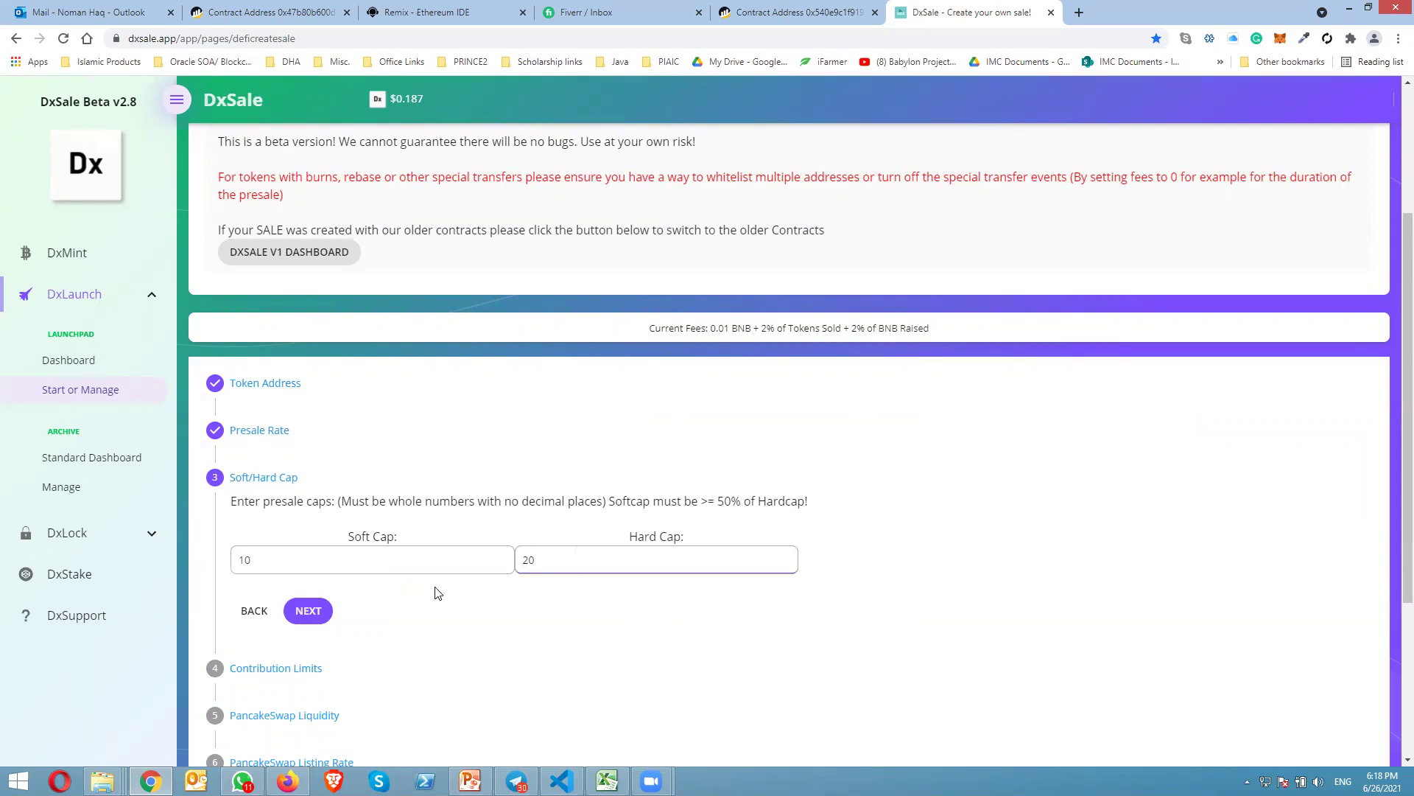
left_click(306, 610)
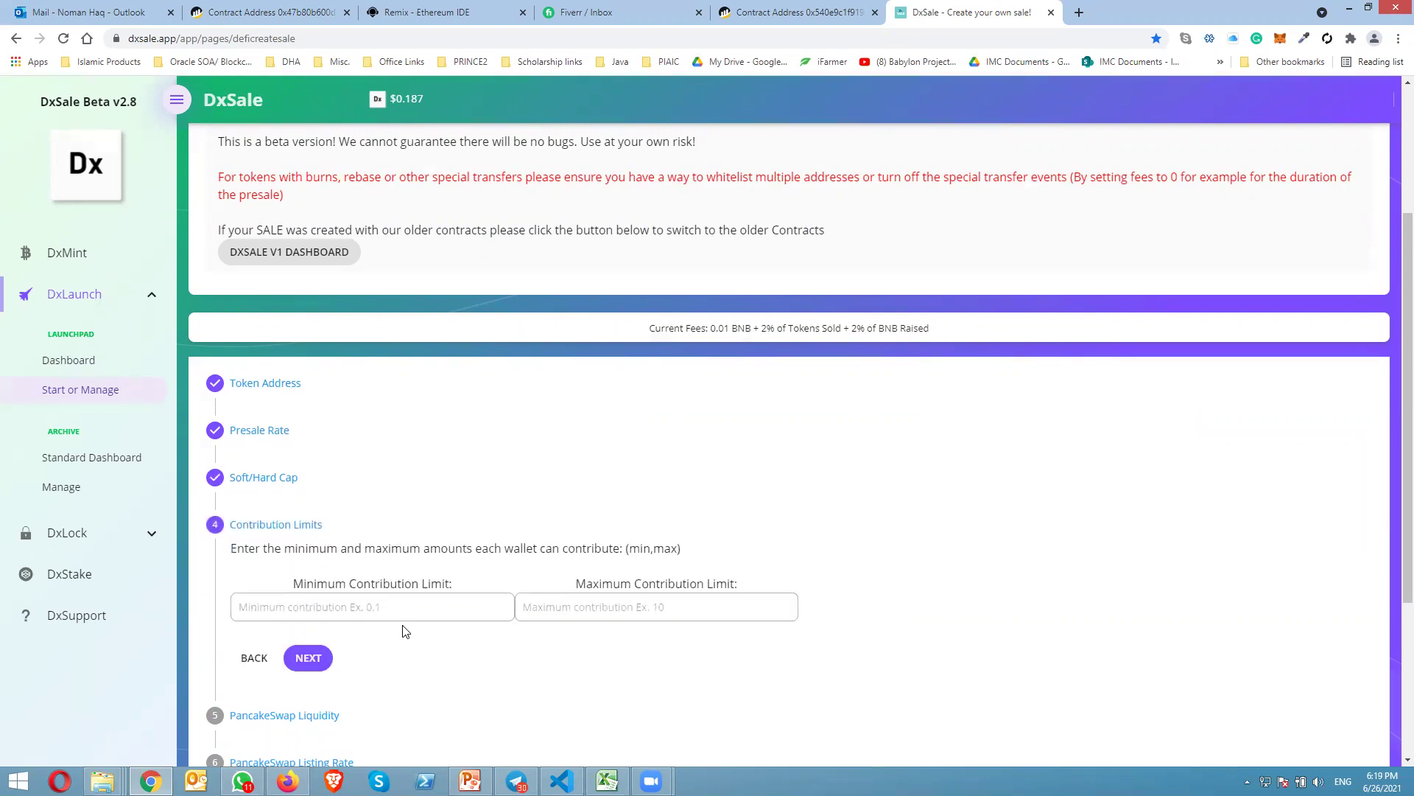
- Set the contribution limits per wallet to a minimum of .5 and a maximum of 2
scroll(404, 631, "down", 1)
left_click(406, 533)
type(".")
scroll(405, 534, "up", 1)
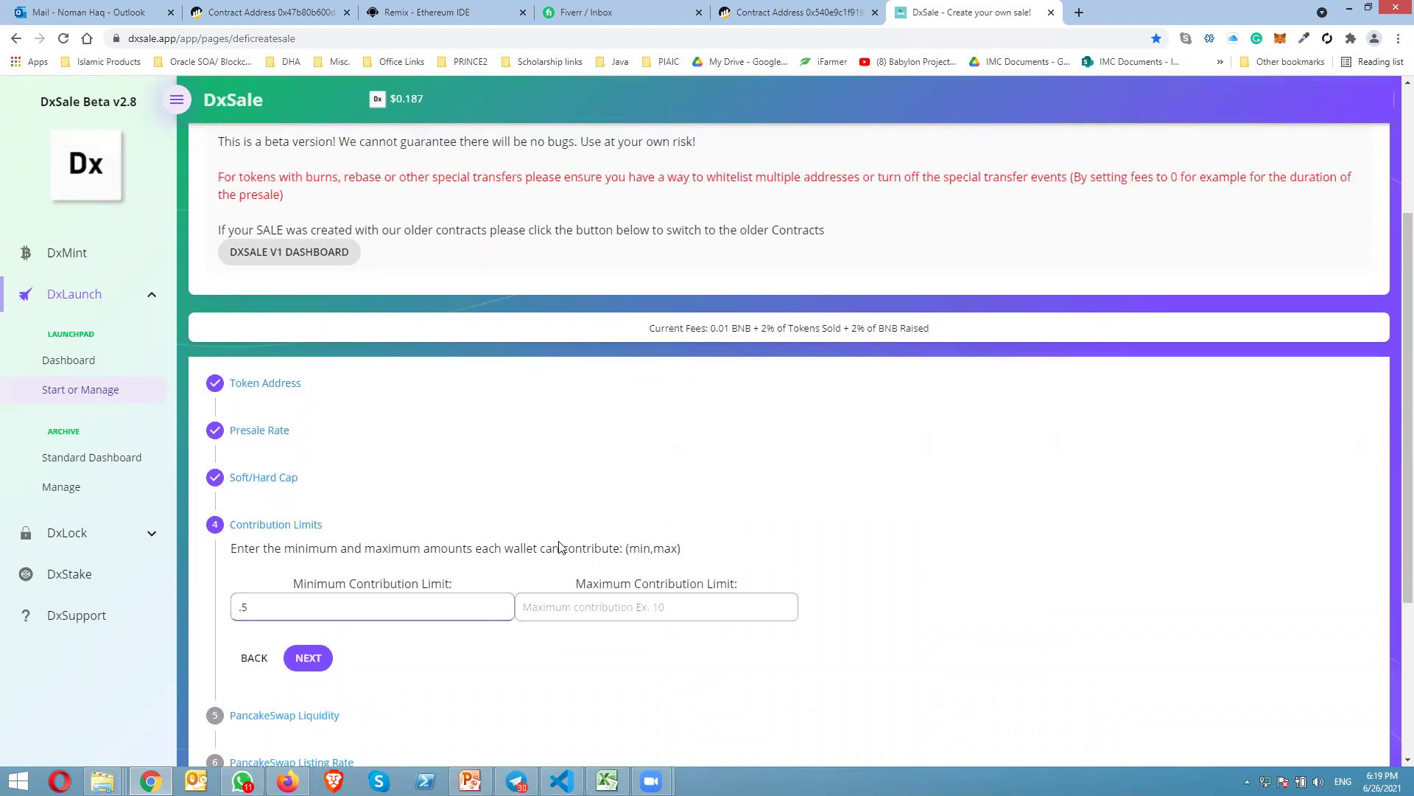
left_click(574, 606)
type("1")
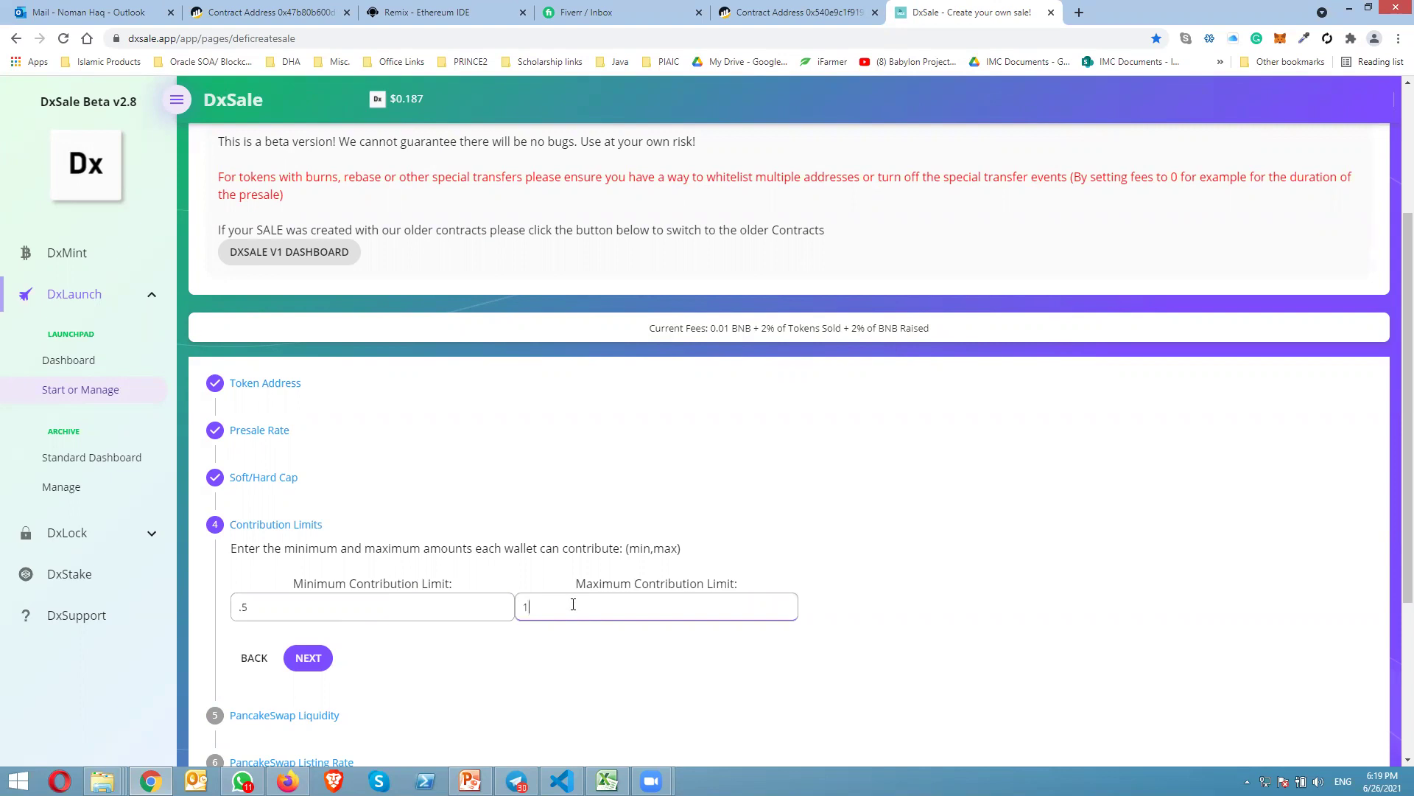
key("BackSpace")
type("2")
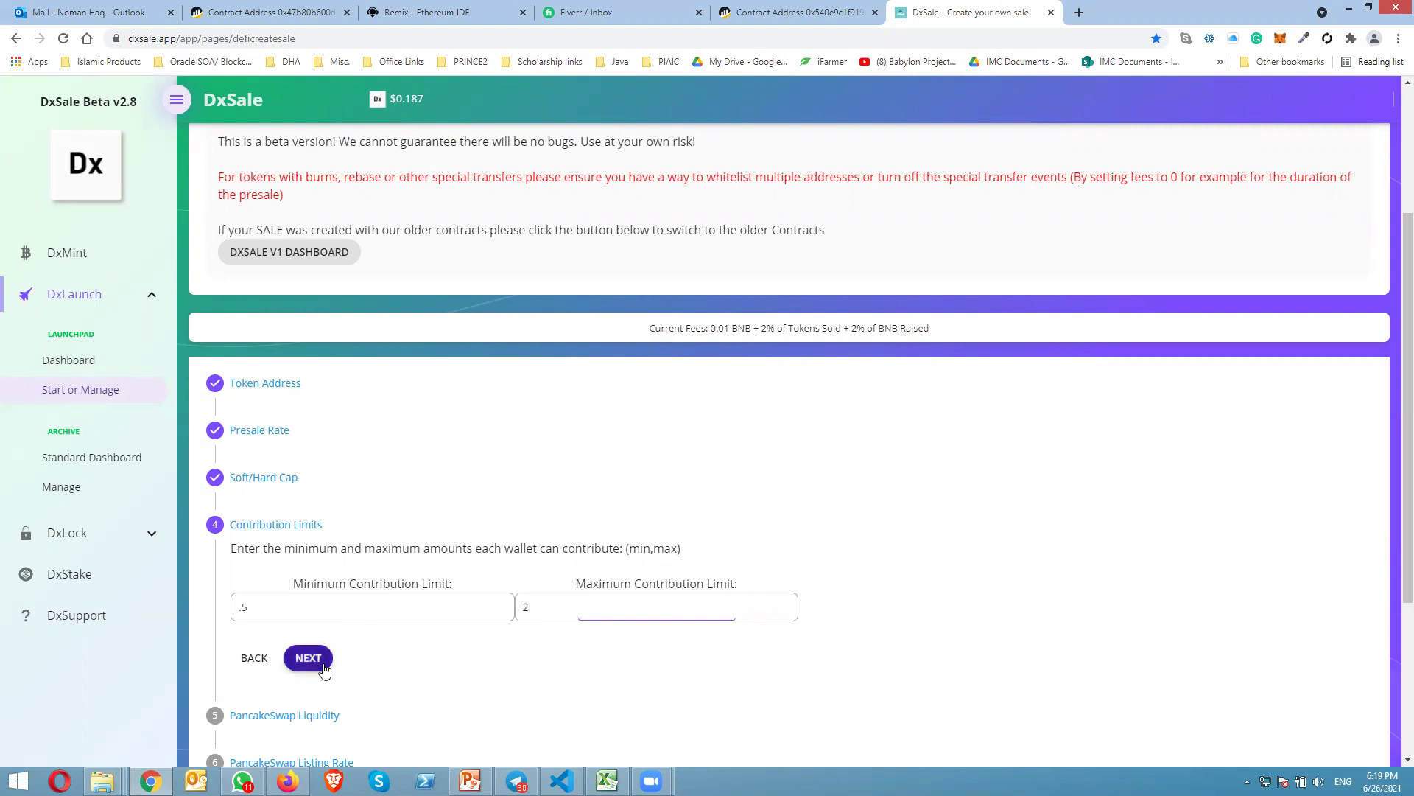
left_click(309, 660)
- Allocate 70 percent of raised funds to PancakeSwap liquidity and set the PancakeSwap listing rate to 100000
scroll(382, 662, "down", 2)
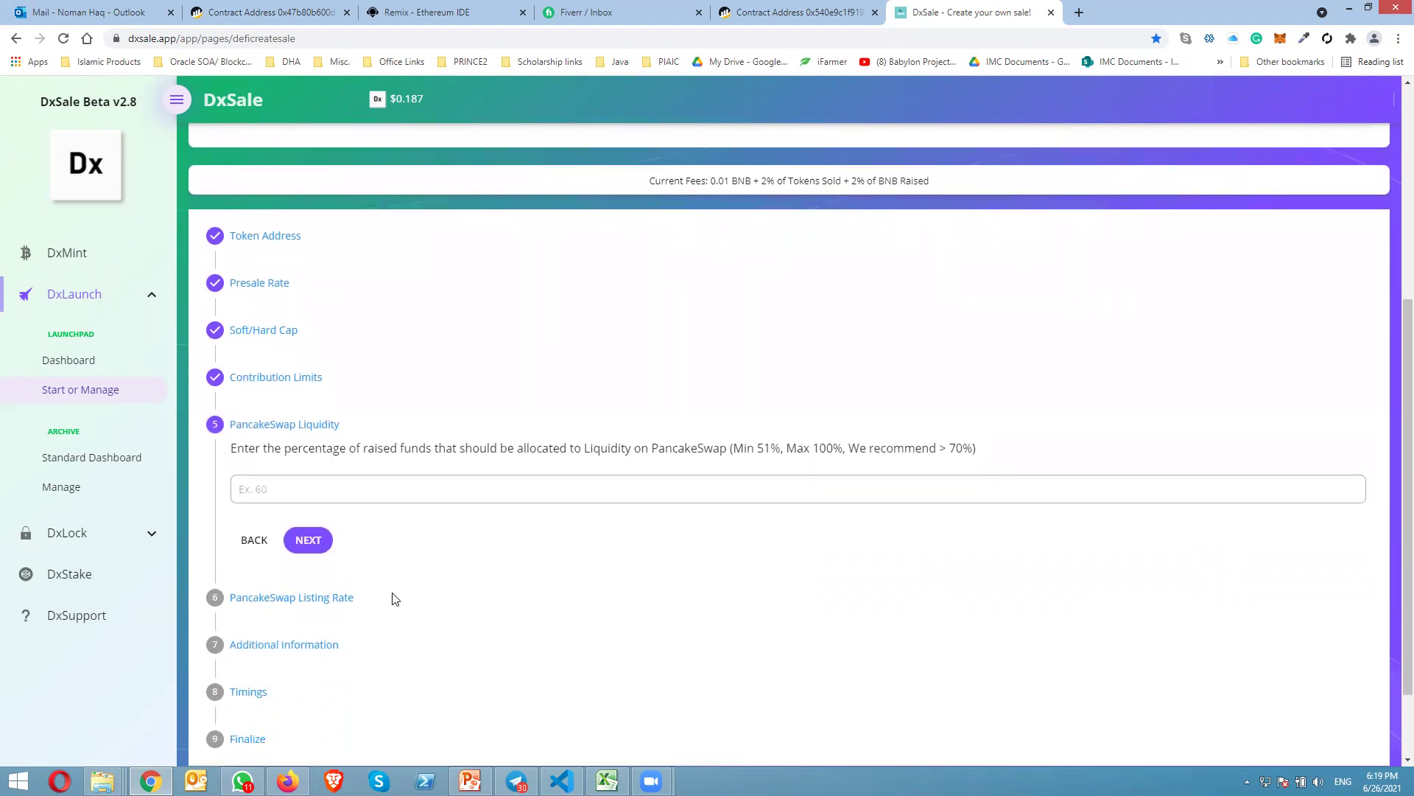
left_click(418, 498)
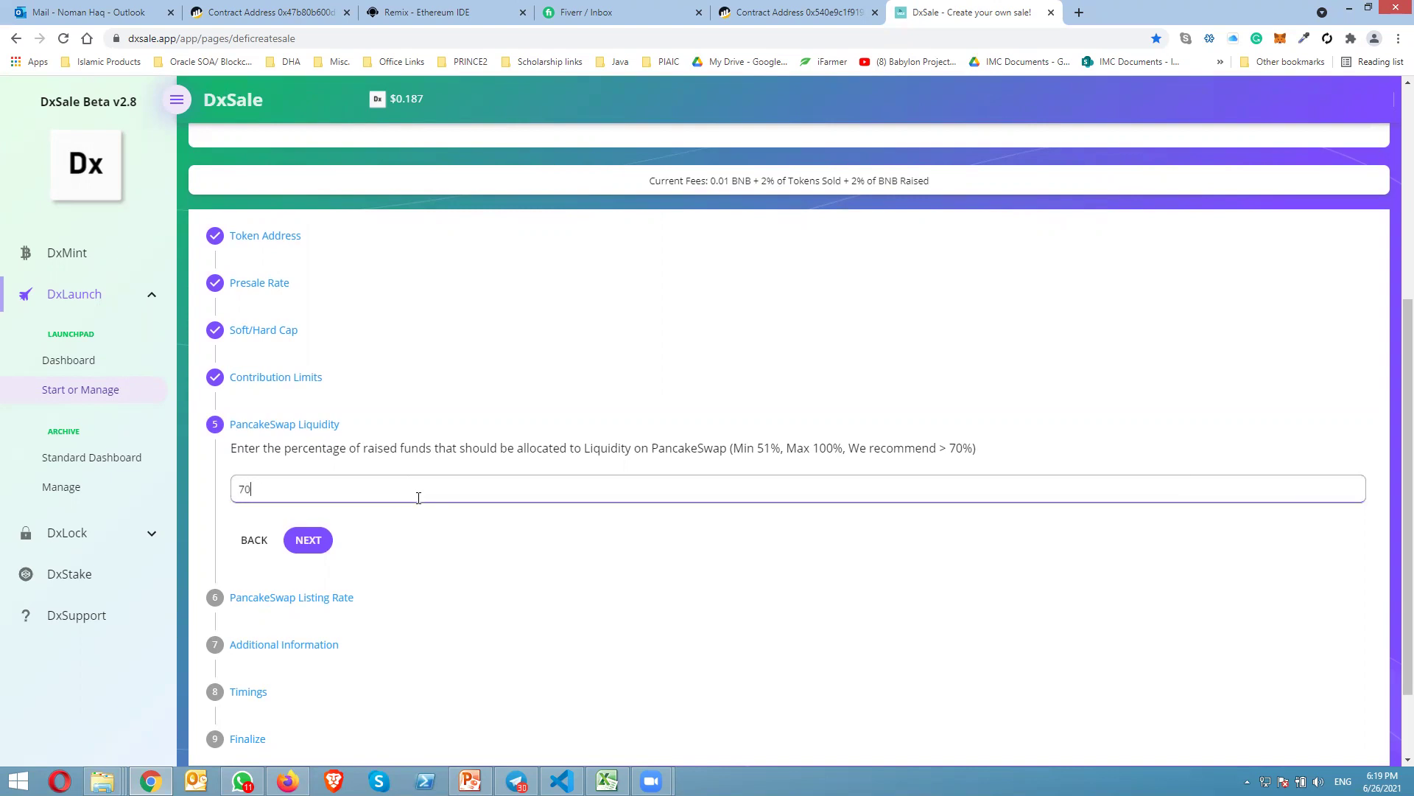
left_click(313, 541)
left_click(348, 542)
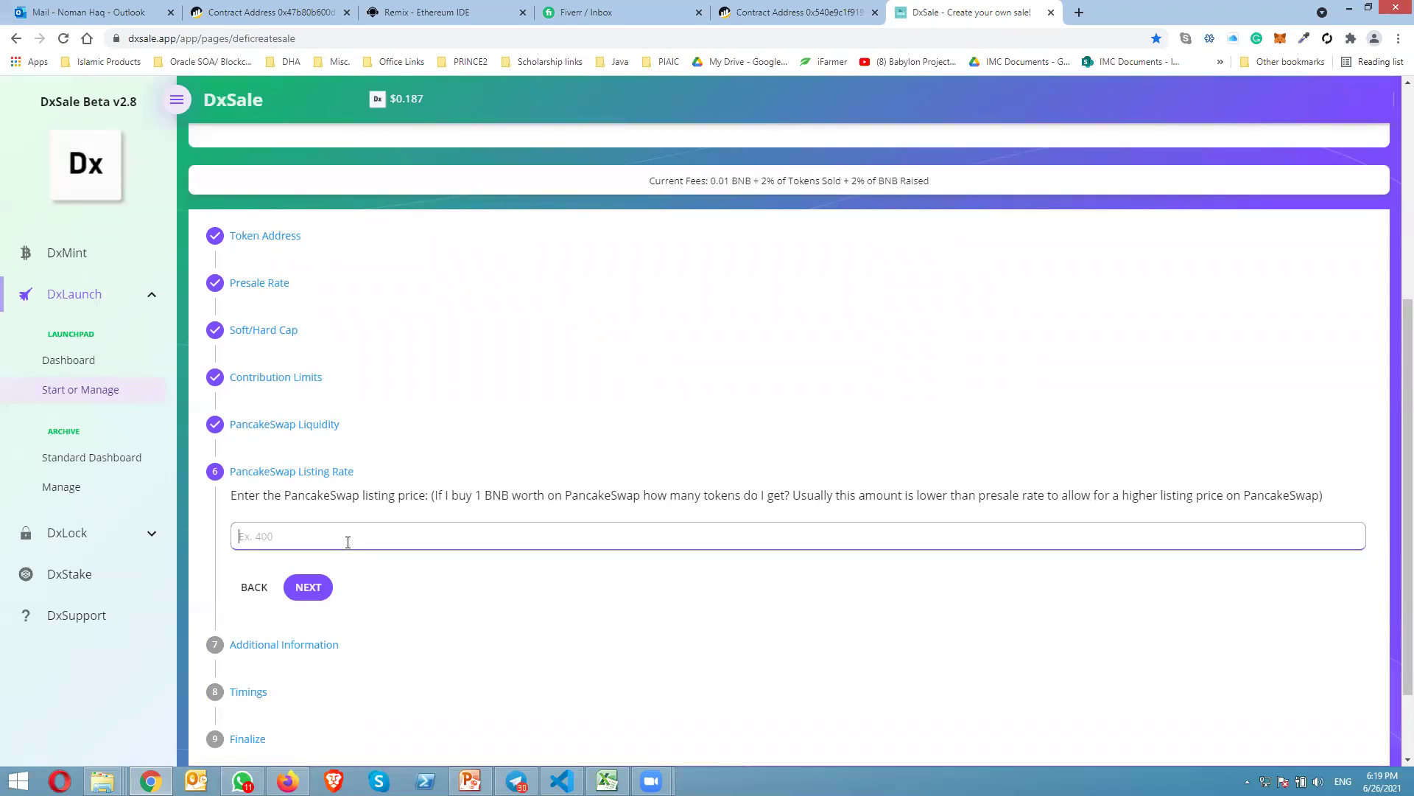
type("100000")
left_click(314, 590)
- Submit the additional information with the prefilled logo link, leaving the other optional fields blank
scroll(327, 597, "down", 2)
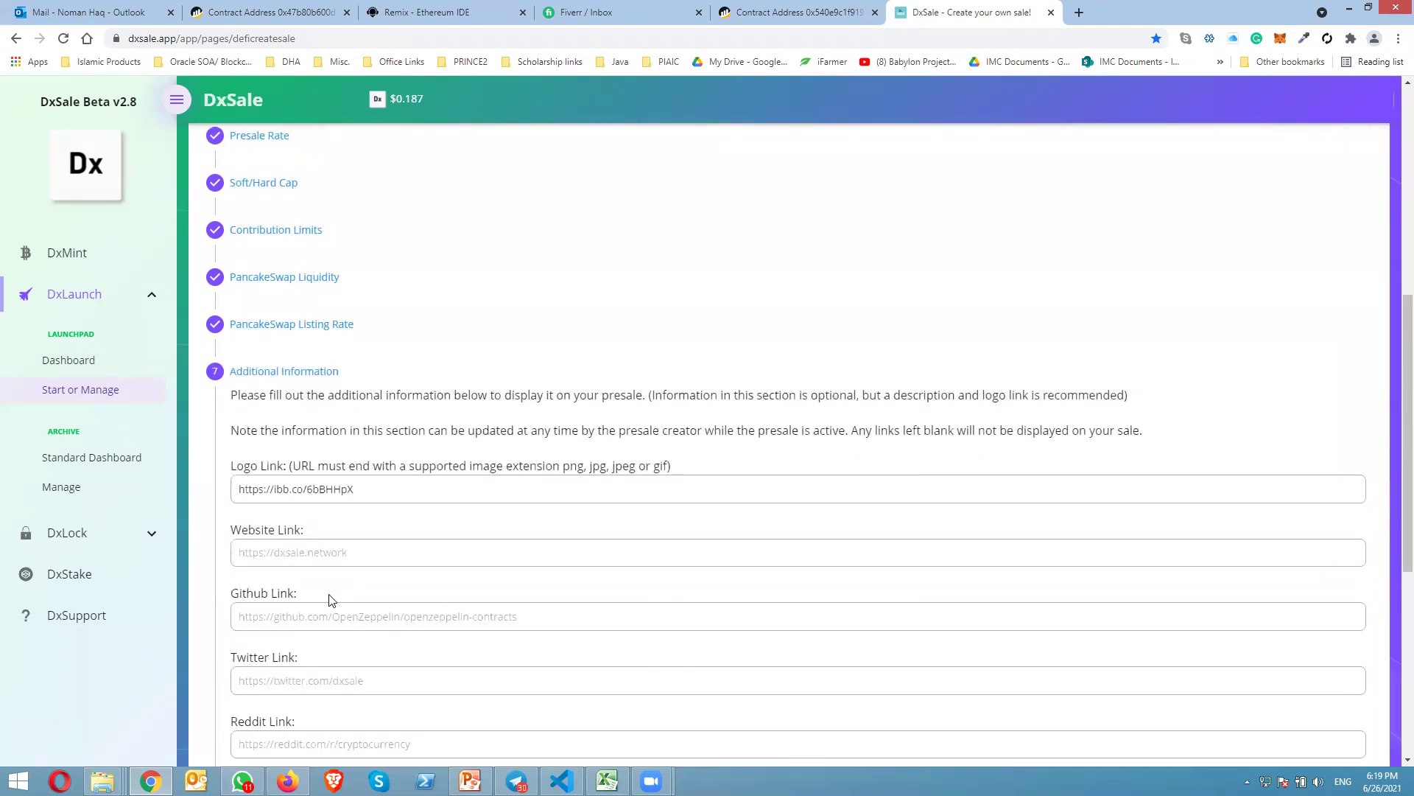
left_click(393, 486)
scroll(393, 486, "down", 6)
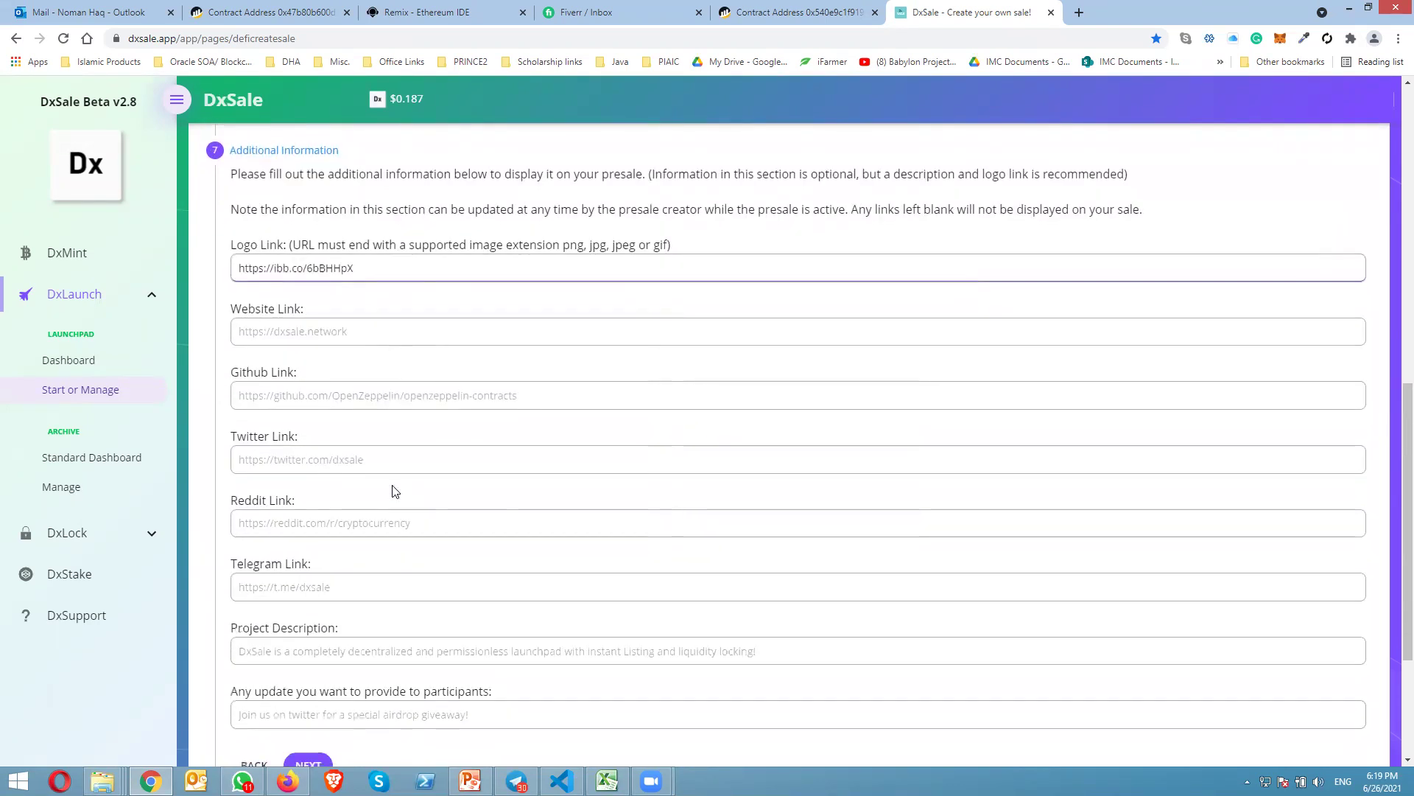
left_click(319, 550)
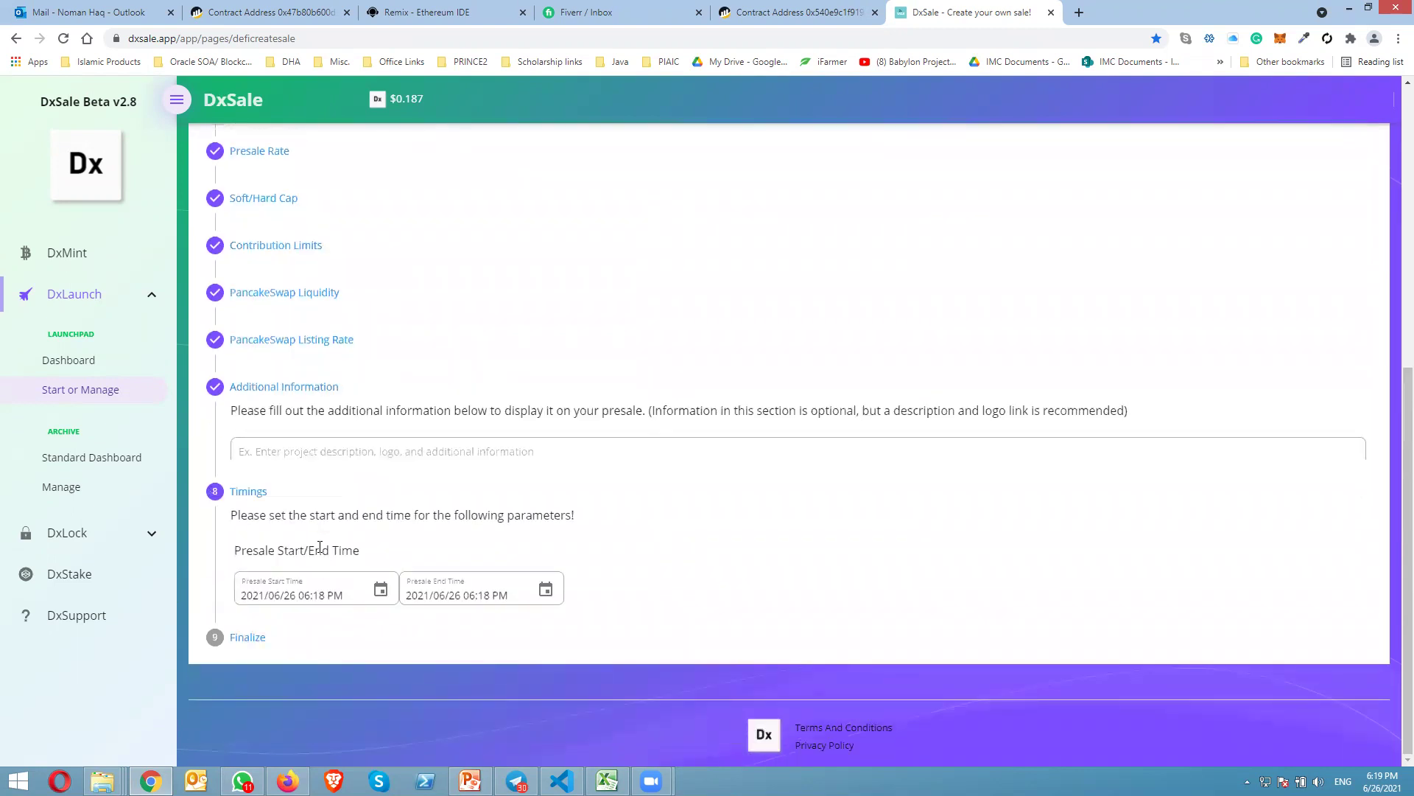
- Set the presale start time to June 26, 2021 at 06:25 PM
left_click(381, 462)
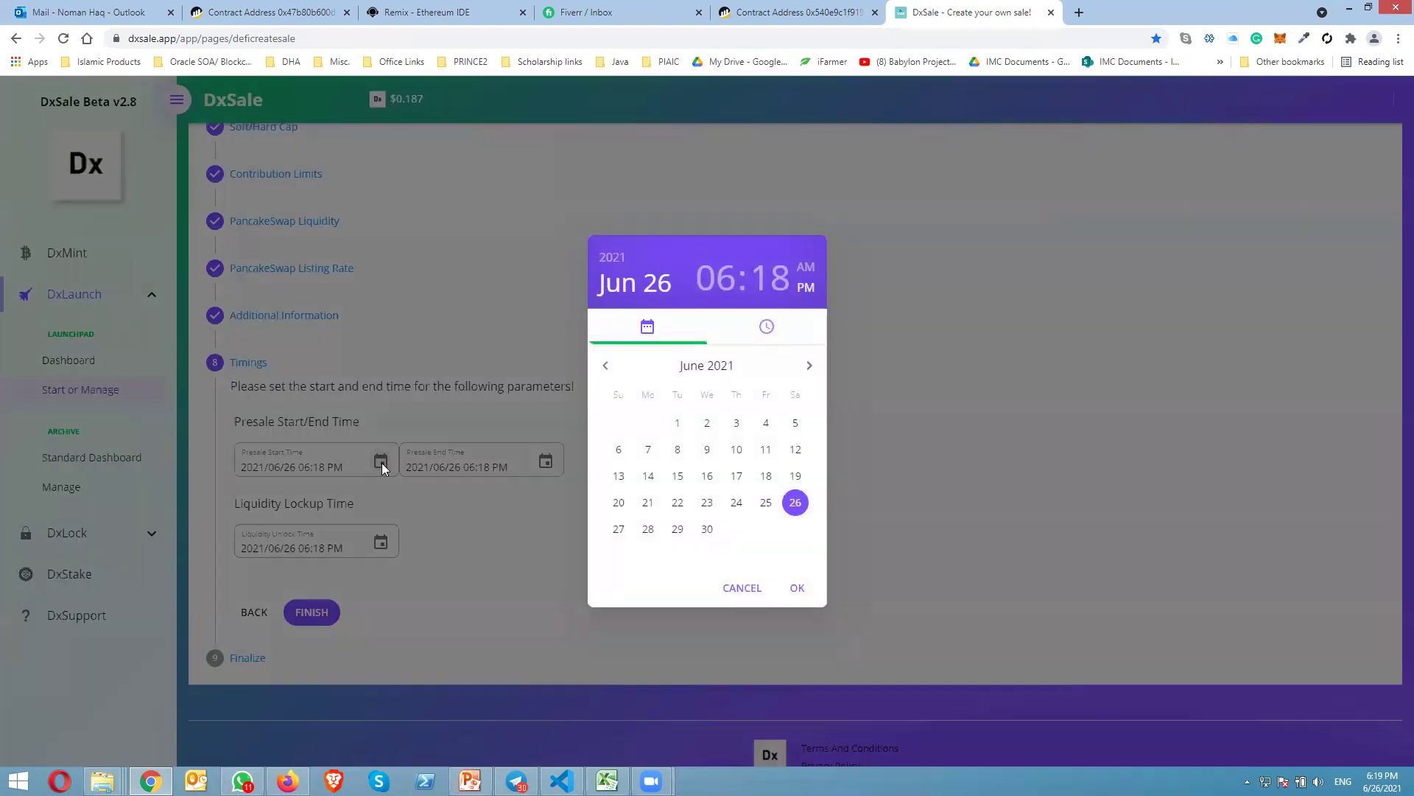
left_click(767, 329)
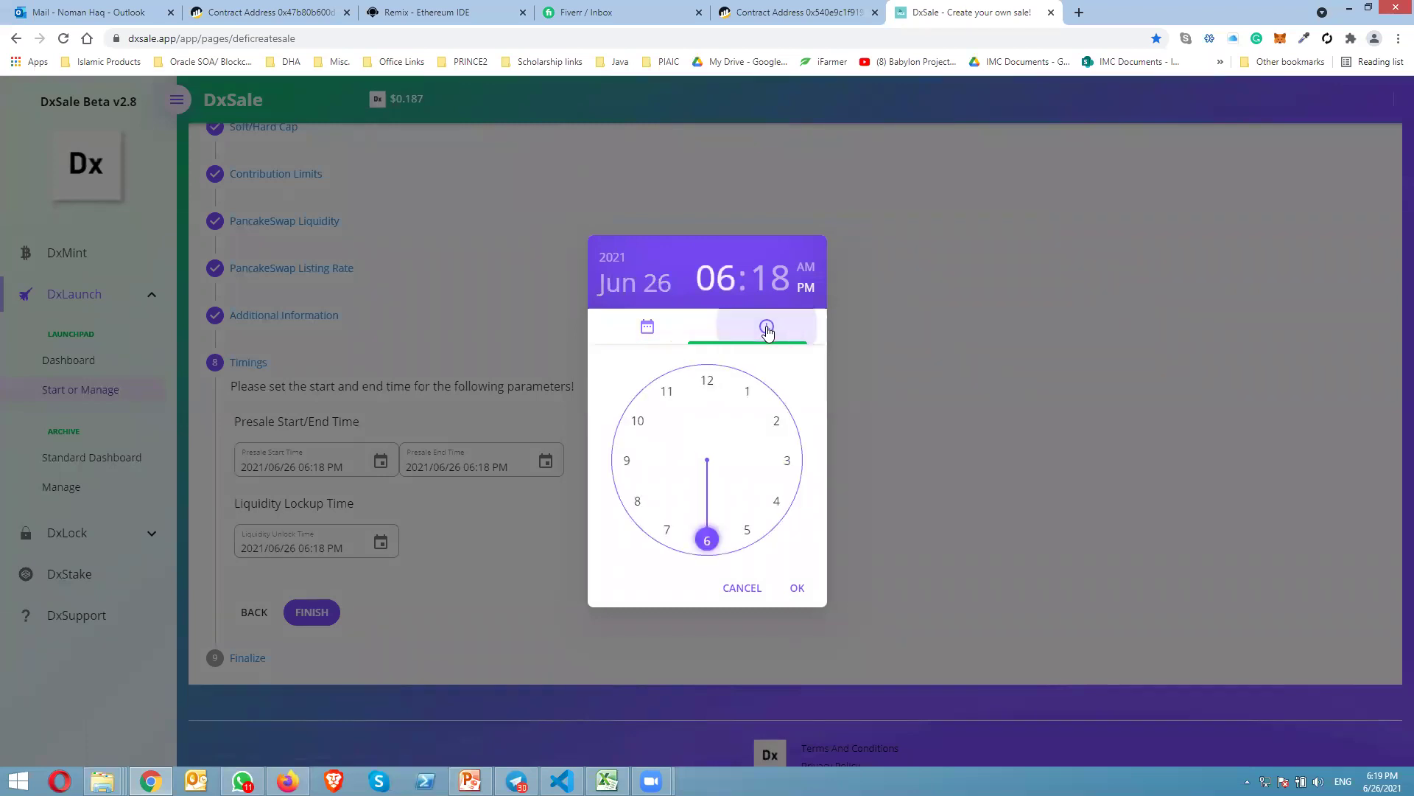
mouse_move(708, 540)
left_mouse_down()
mouse_move(667, 526)
mouse_move(706, 541)
left_mouse_up()
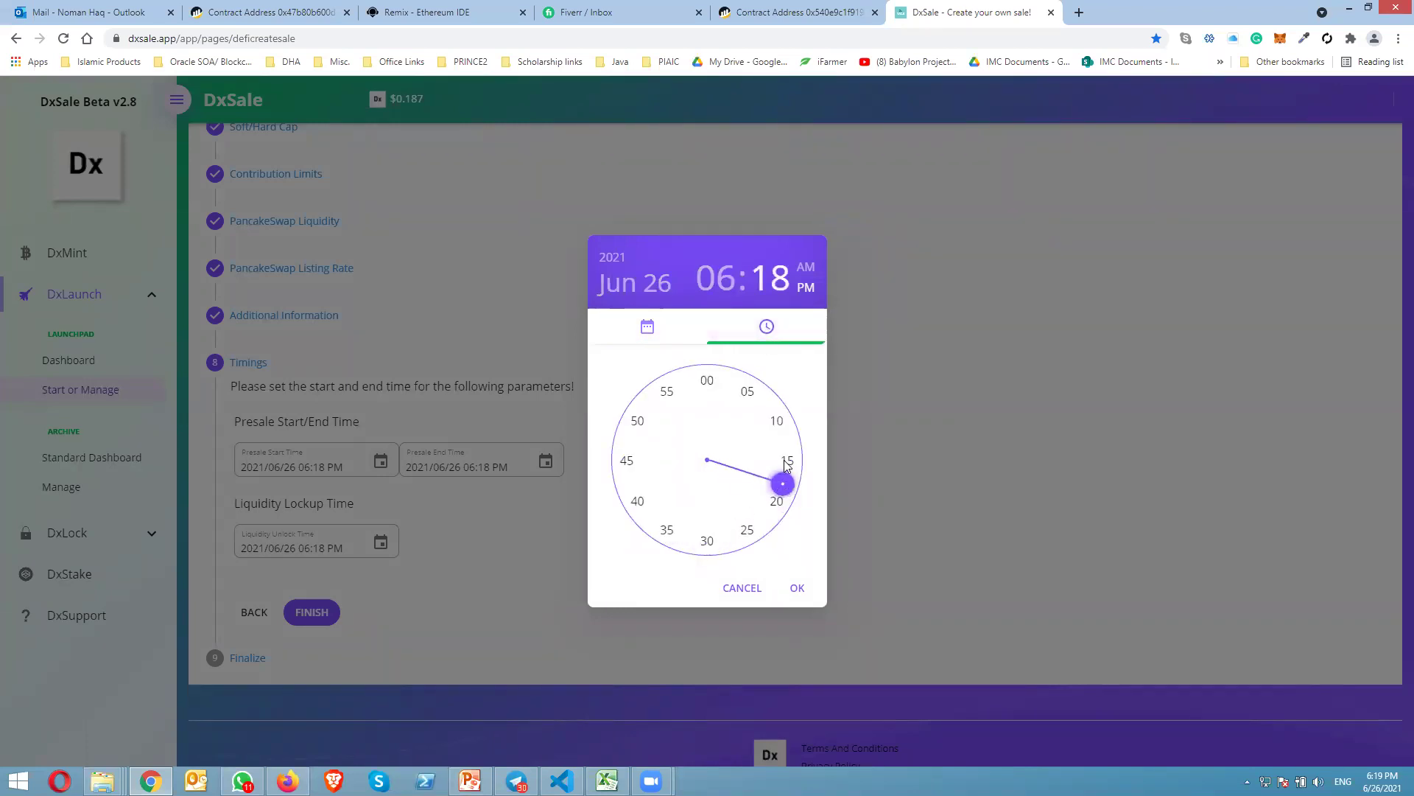
left_click_drag(781, 485, 746, 528)
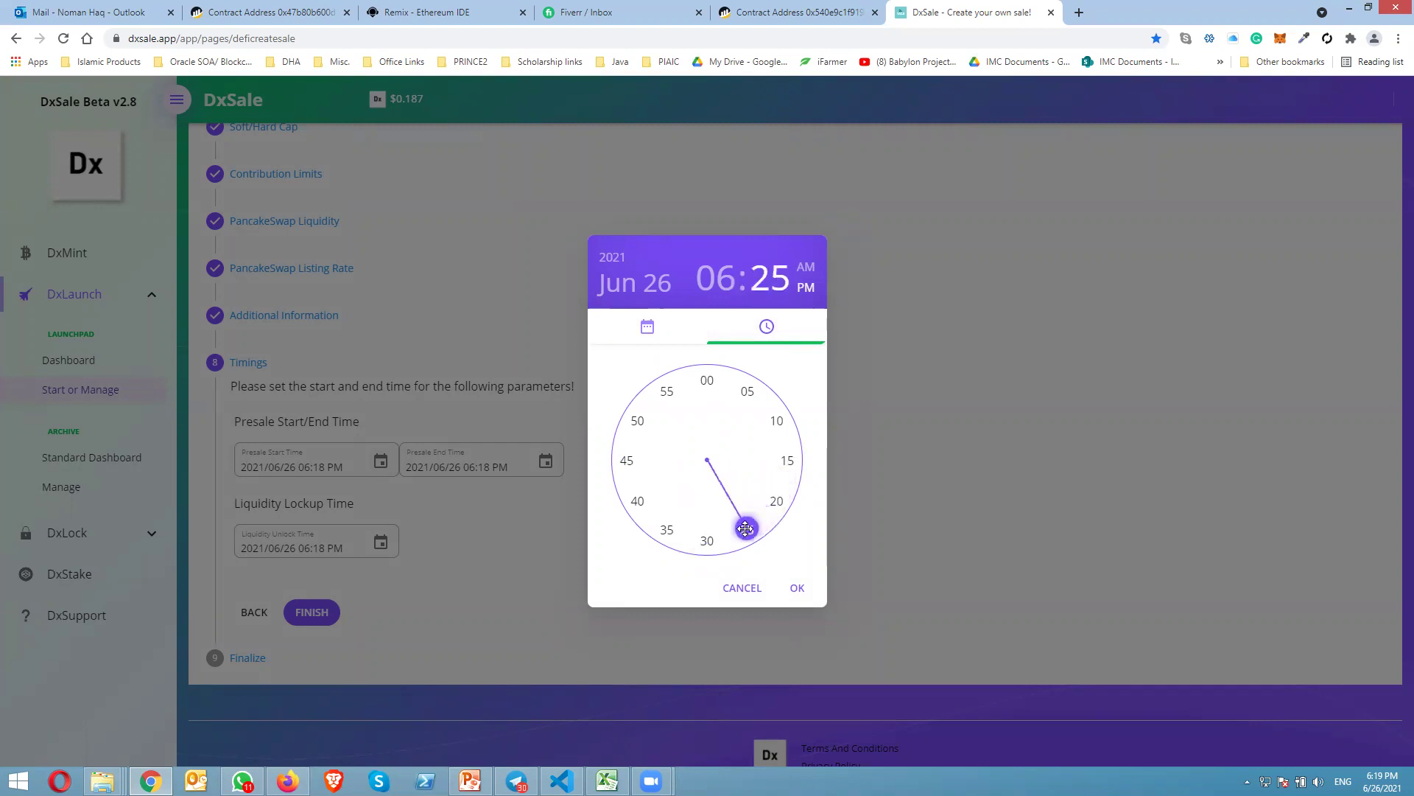
left_click(797, 588)
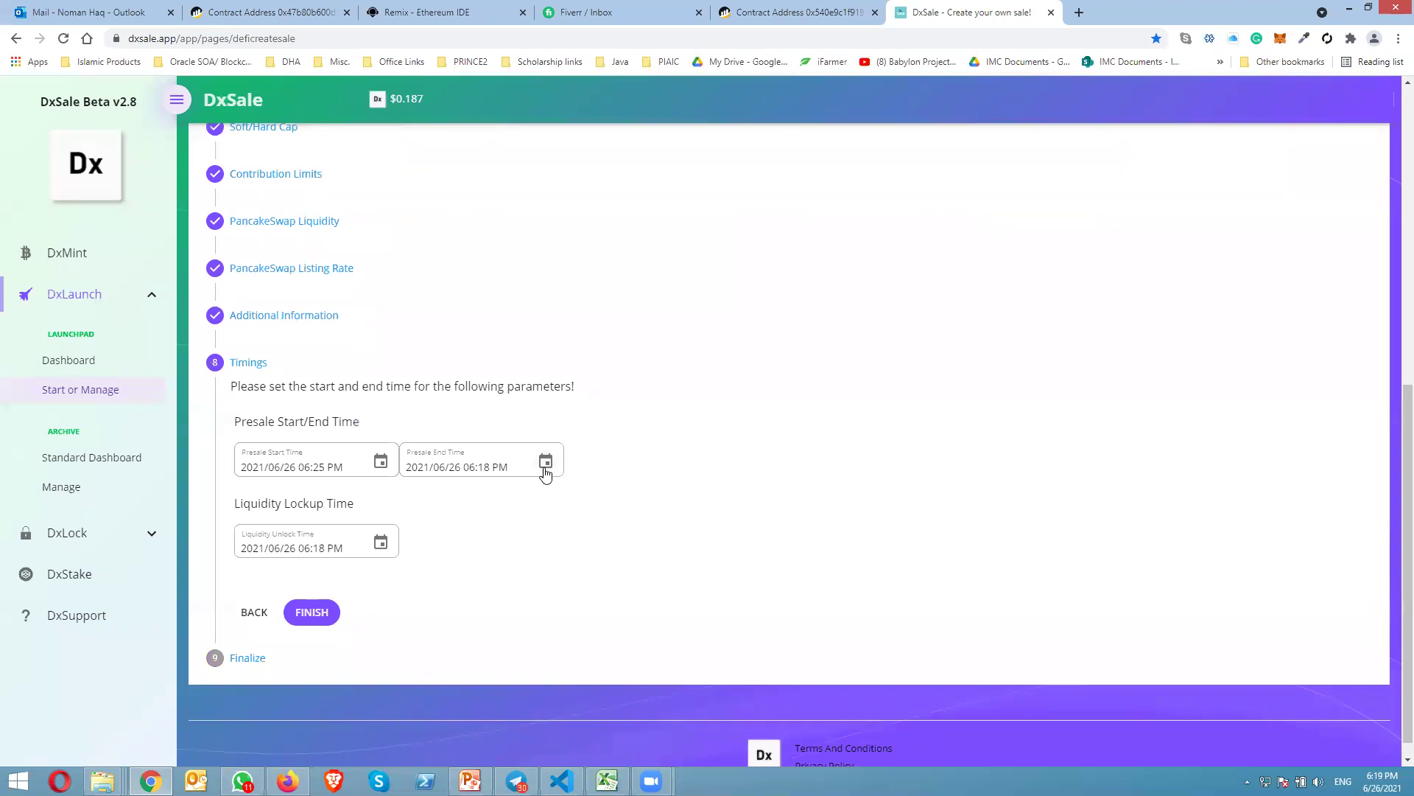
- Set the presale end time to June 26, 2021 at 07:30 PM
left_click(546, 461)
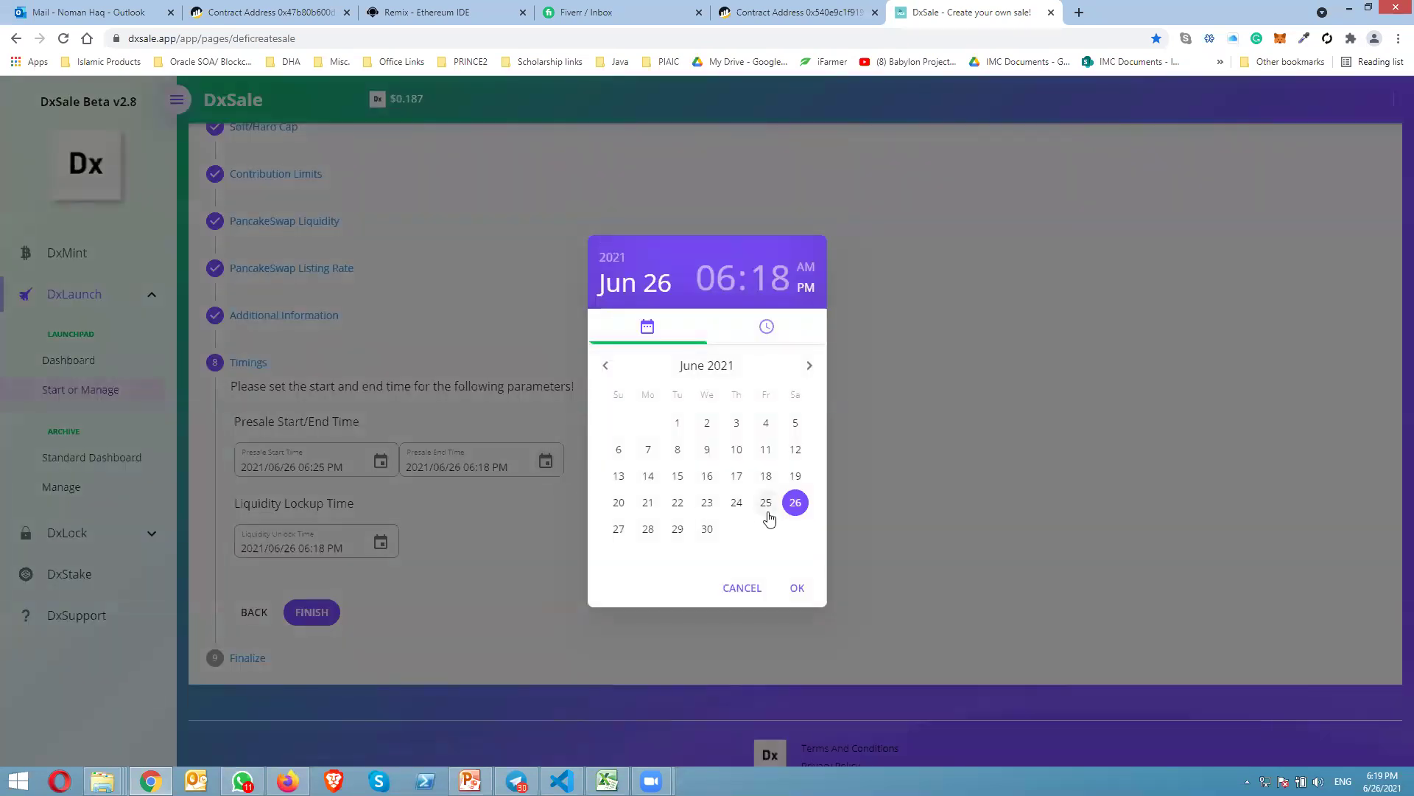
left_click(767, 327)
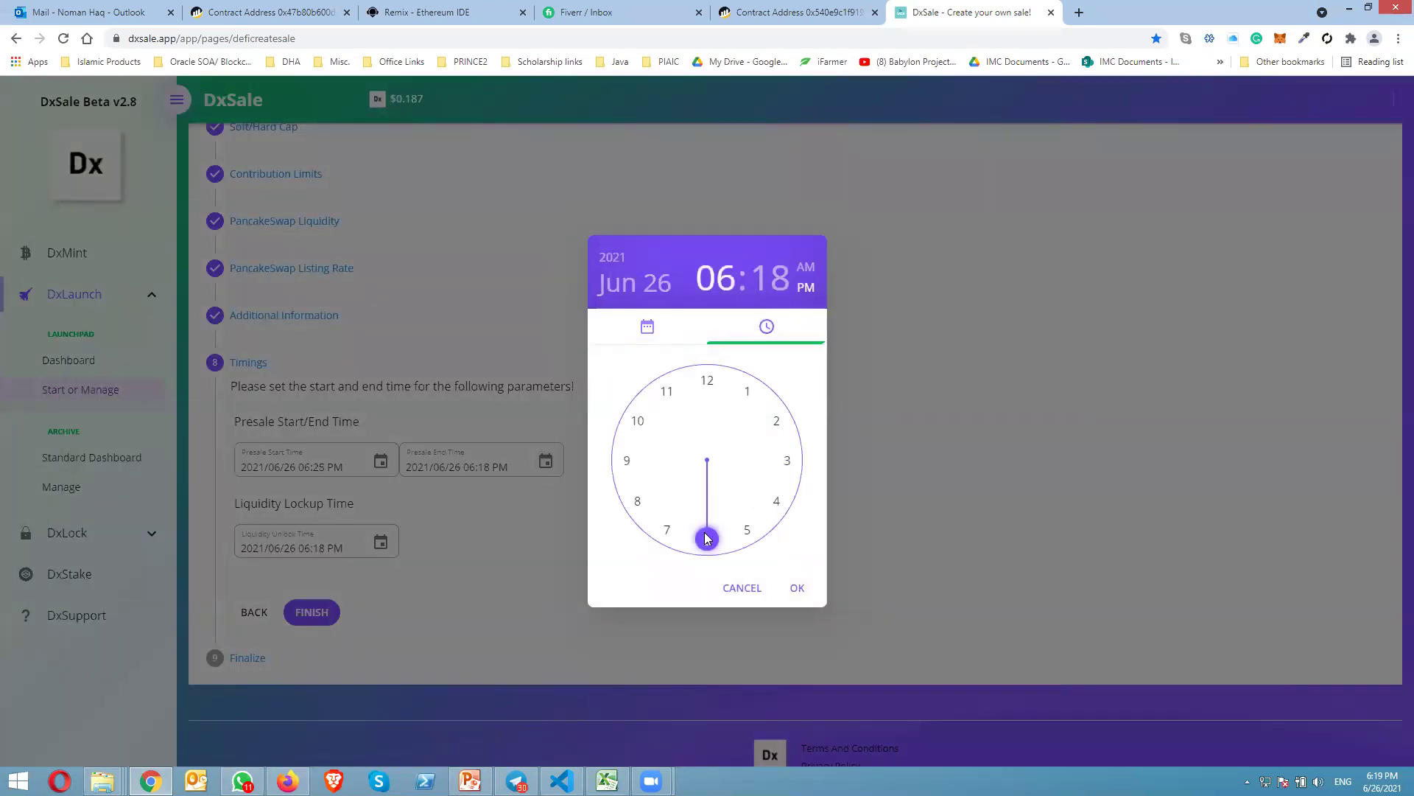
left_click_drag(678, 527, 707, 542)
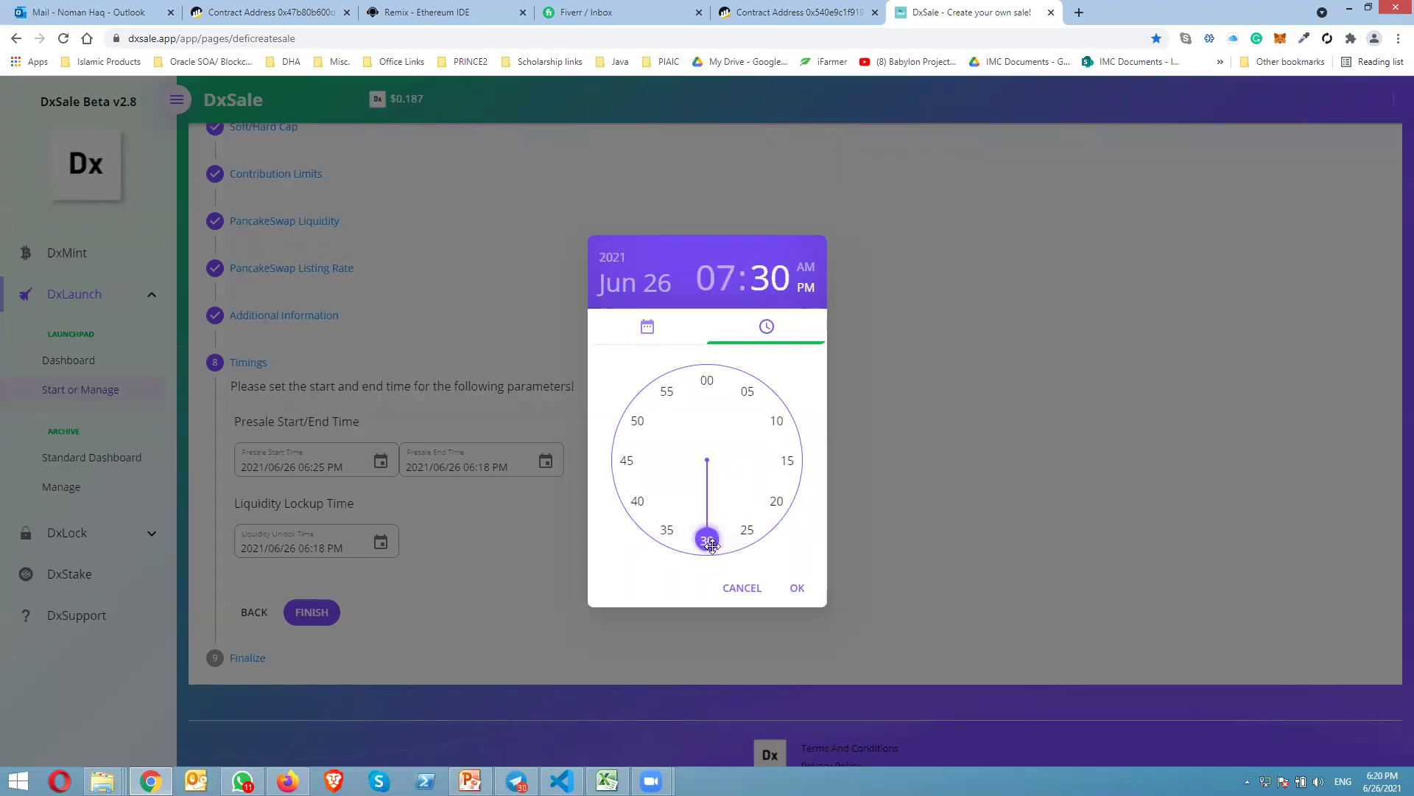
left_click(795, 587)
- Set the liquidity unlock date to September 27, 2021 and finish the timings section
left_click(382, 545)
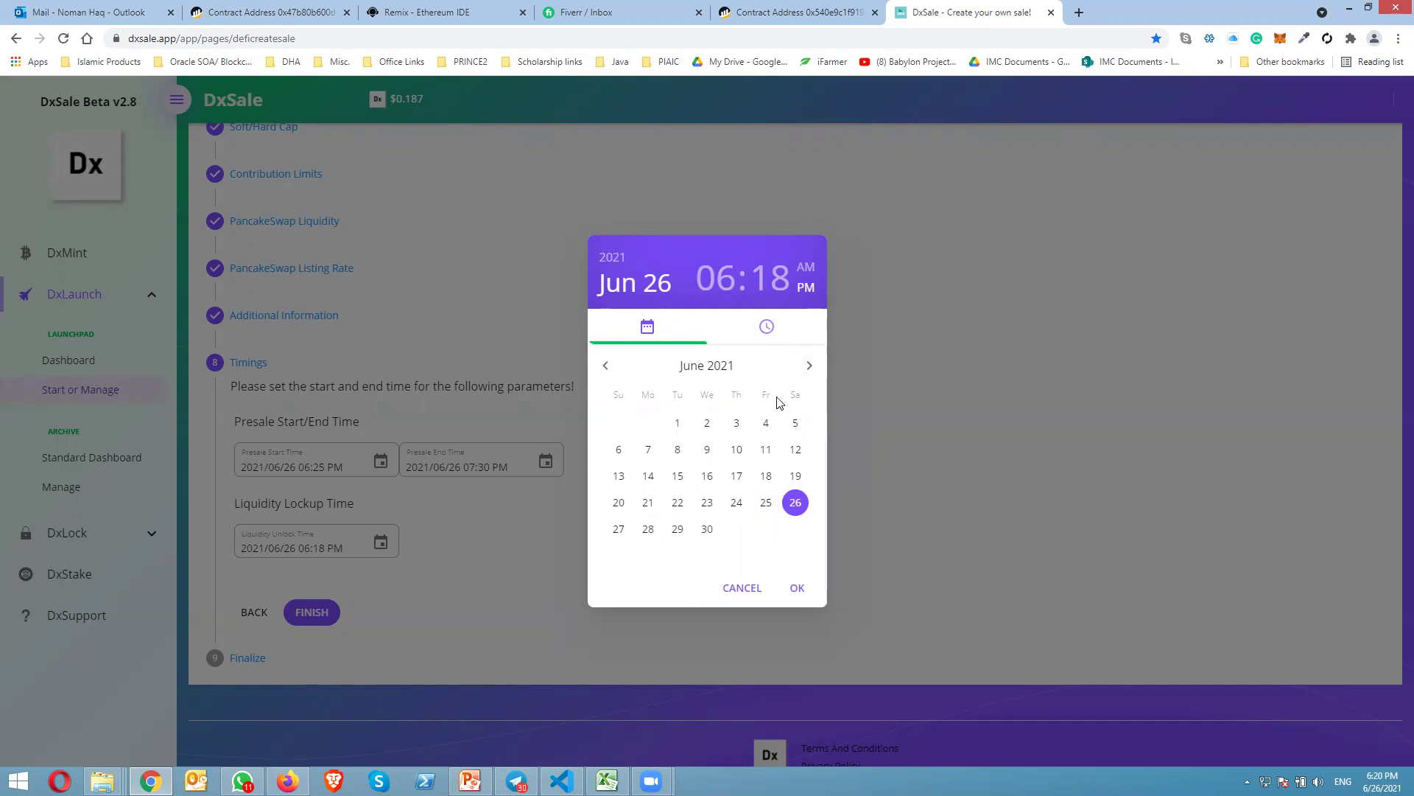
left_click(809, 374)
left_click(809, 374)
left_click(809, 374)
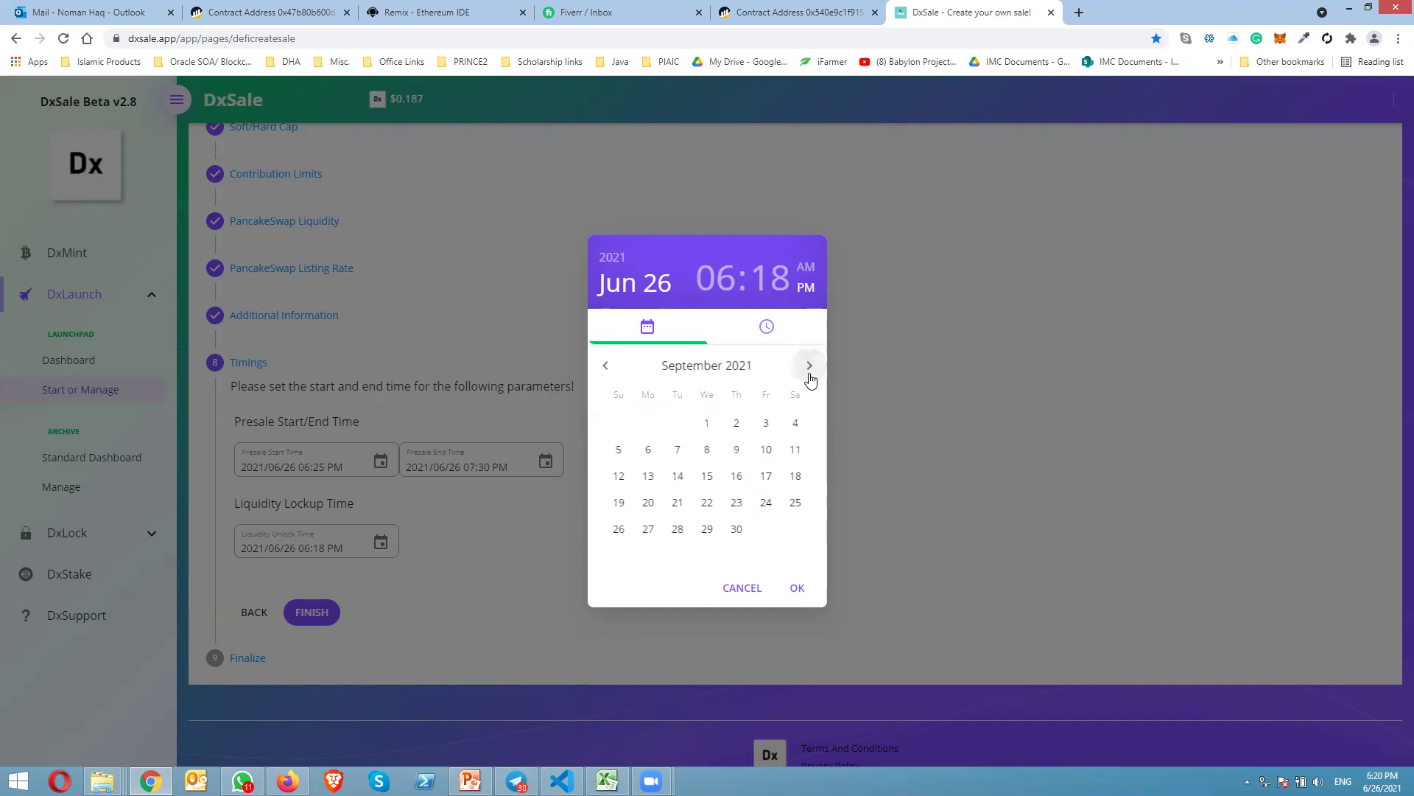
left_click(648, 529)
left_click(797, 587)
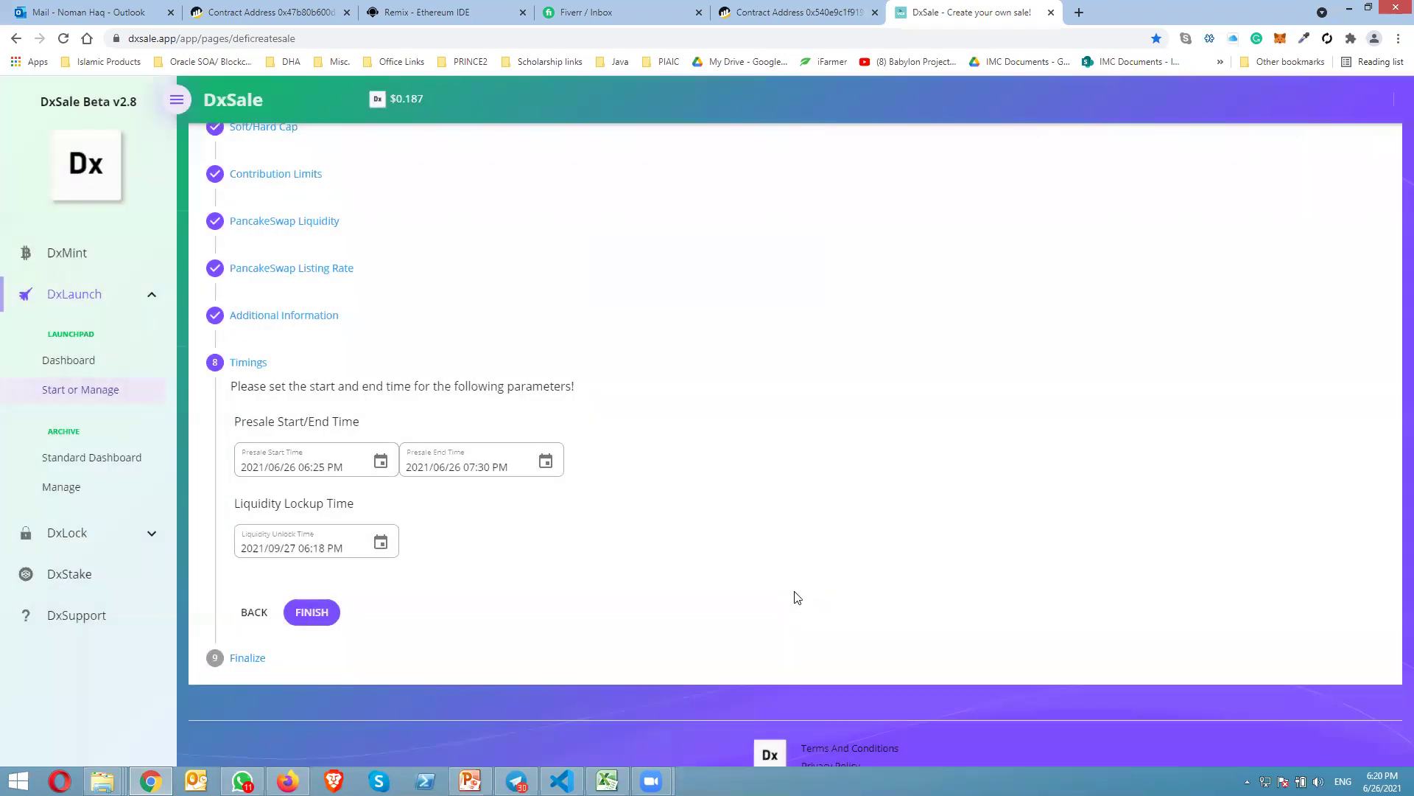
left_click(311, 613)
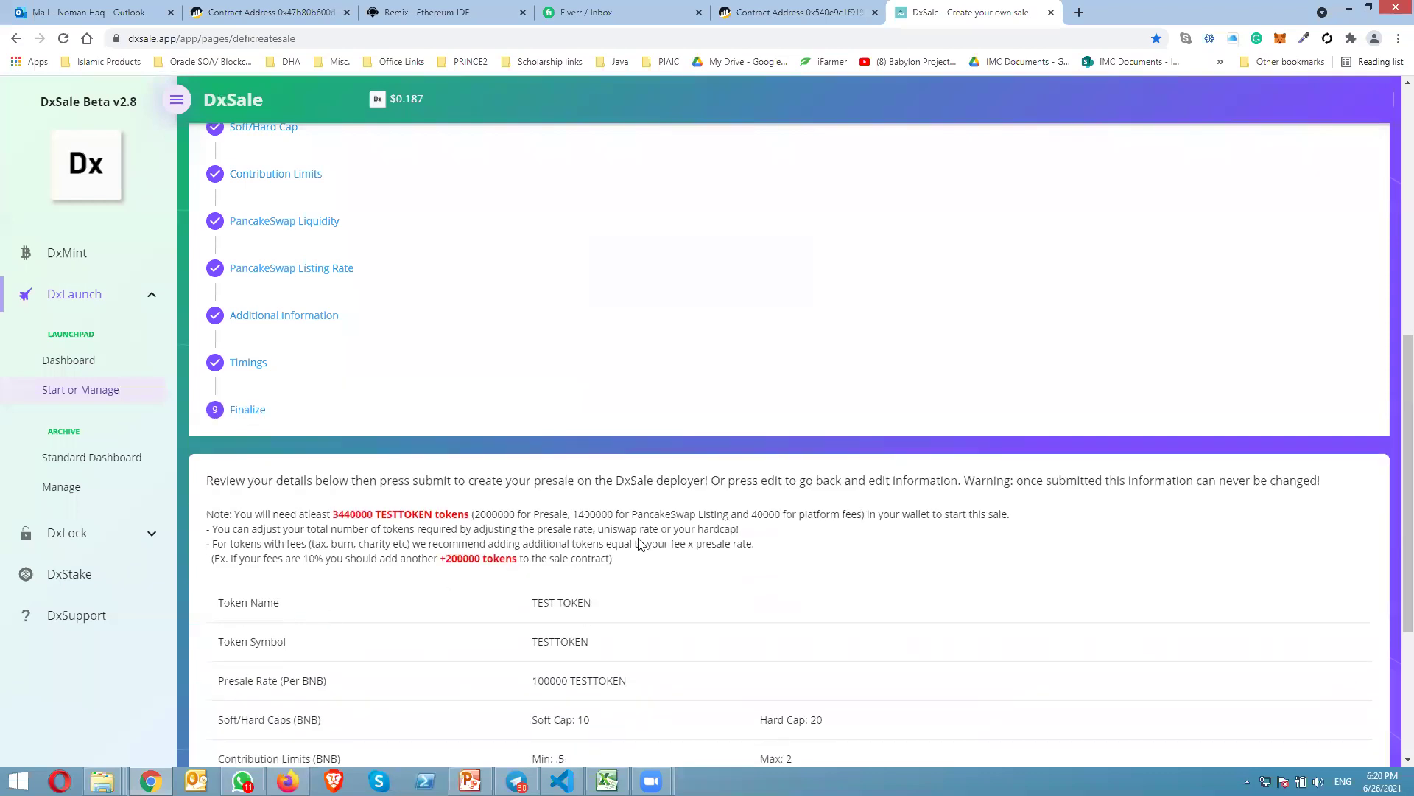
- Submit the reviewed presale details and confirm the presale creation transaction in MetaMask
scroll(640, 545, "down", 4)
left_click(291, 651)
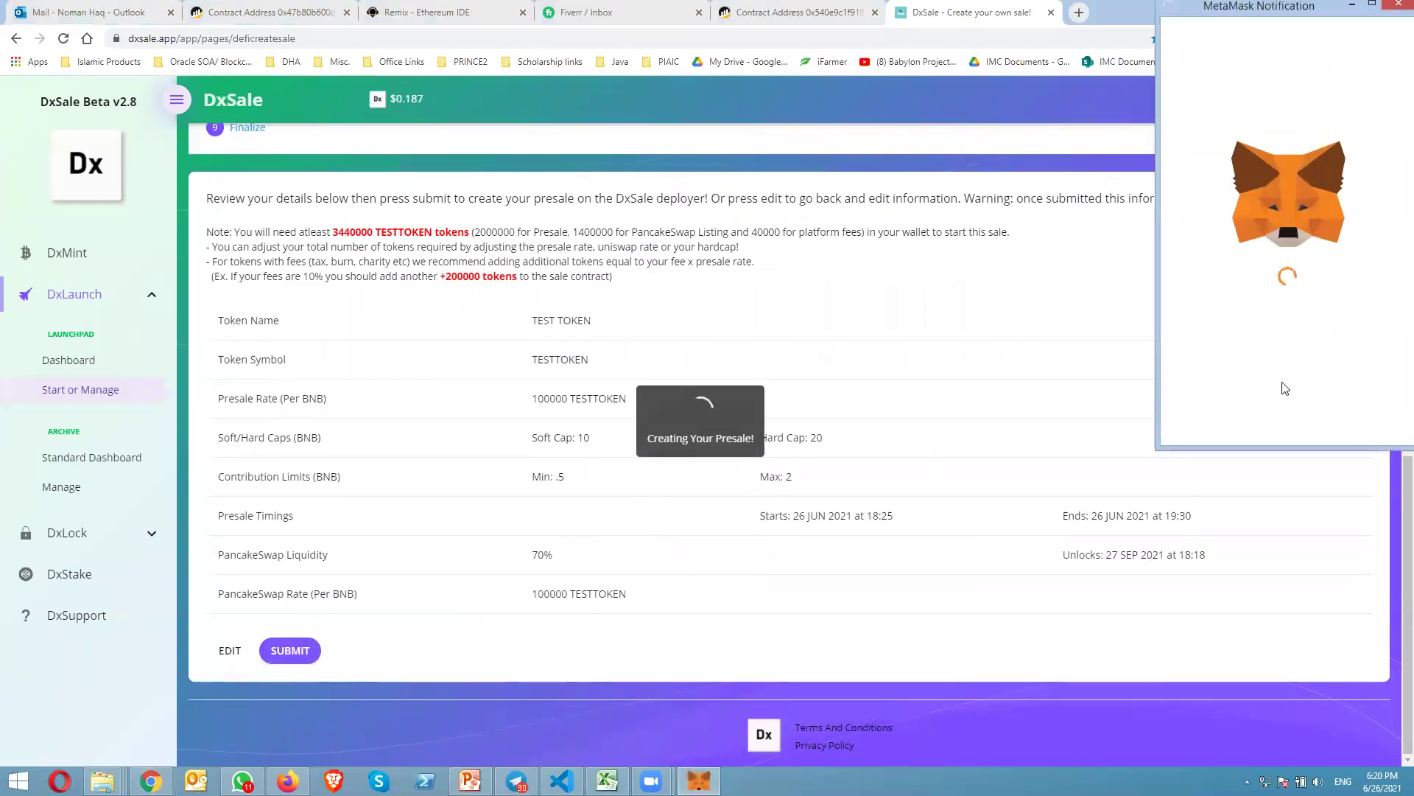
left_click(1362, 417)
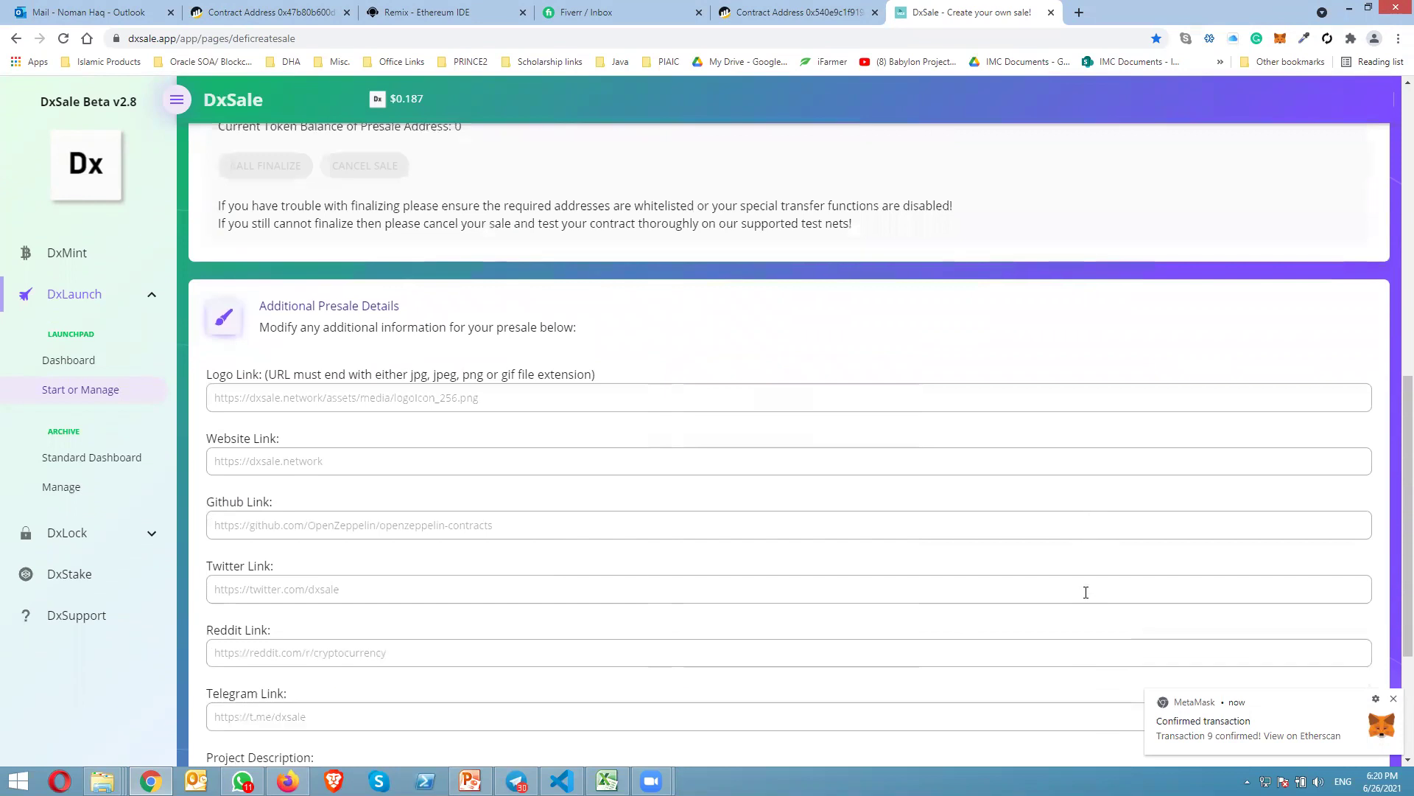
- Deposit the required 3440000 TESTTOKEN into the presale and confirm the transfer in MetaMask
scroll(1086, 592, "down", 2)
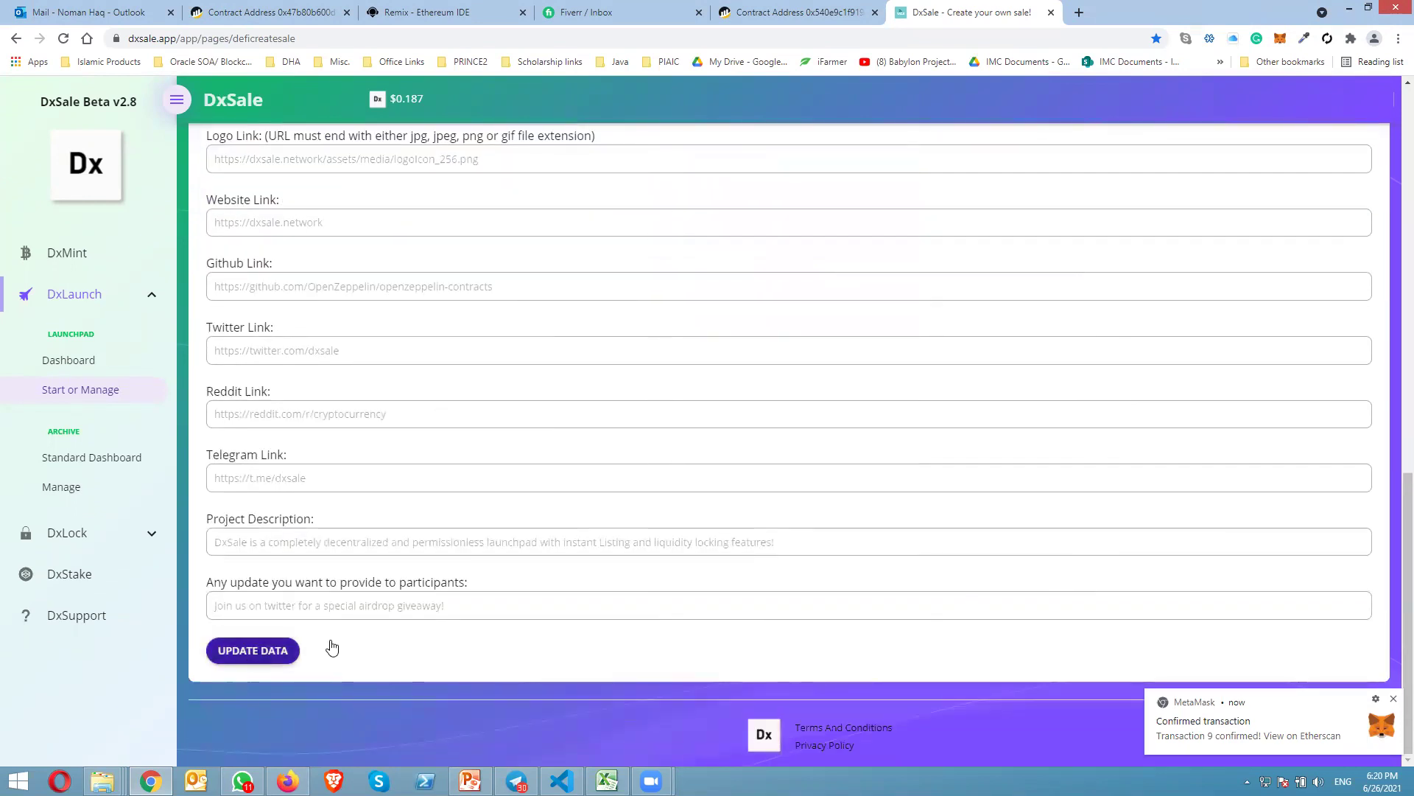
scroll(520, 629, "up", 6)
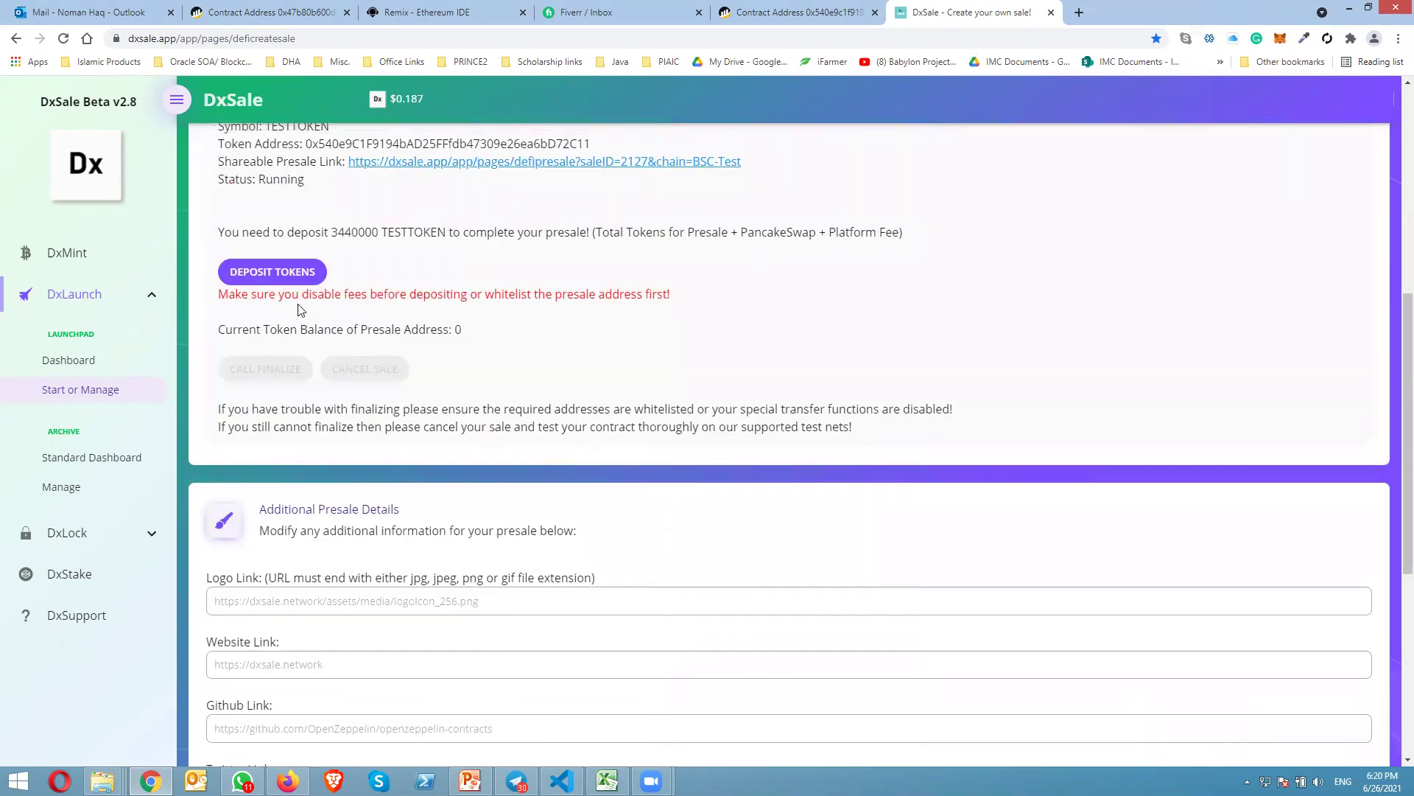
left_click(308, 279)
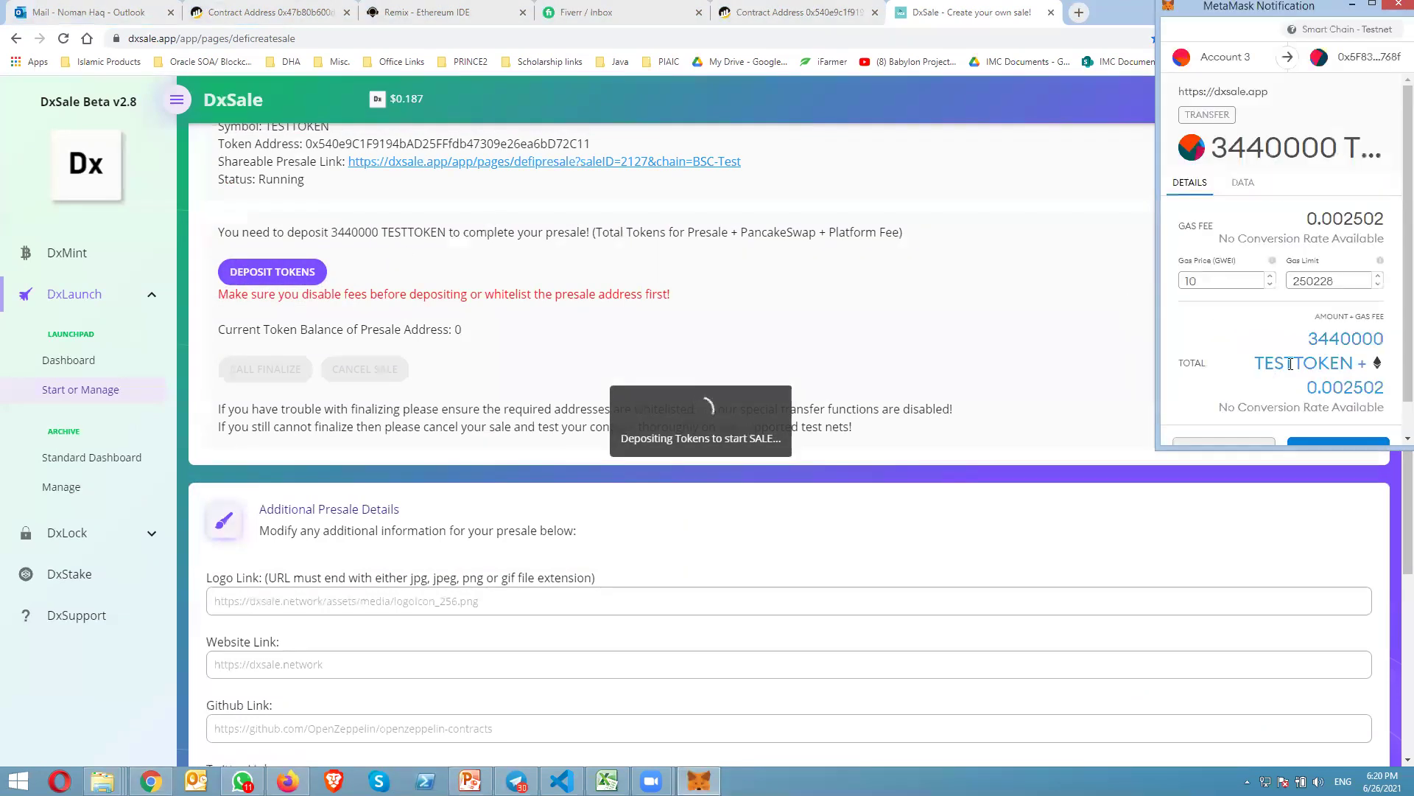
scroll(1310, 368, "down", 1)
left_click(1339, 414)
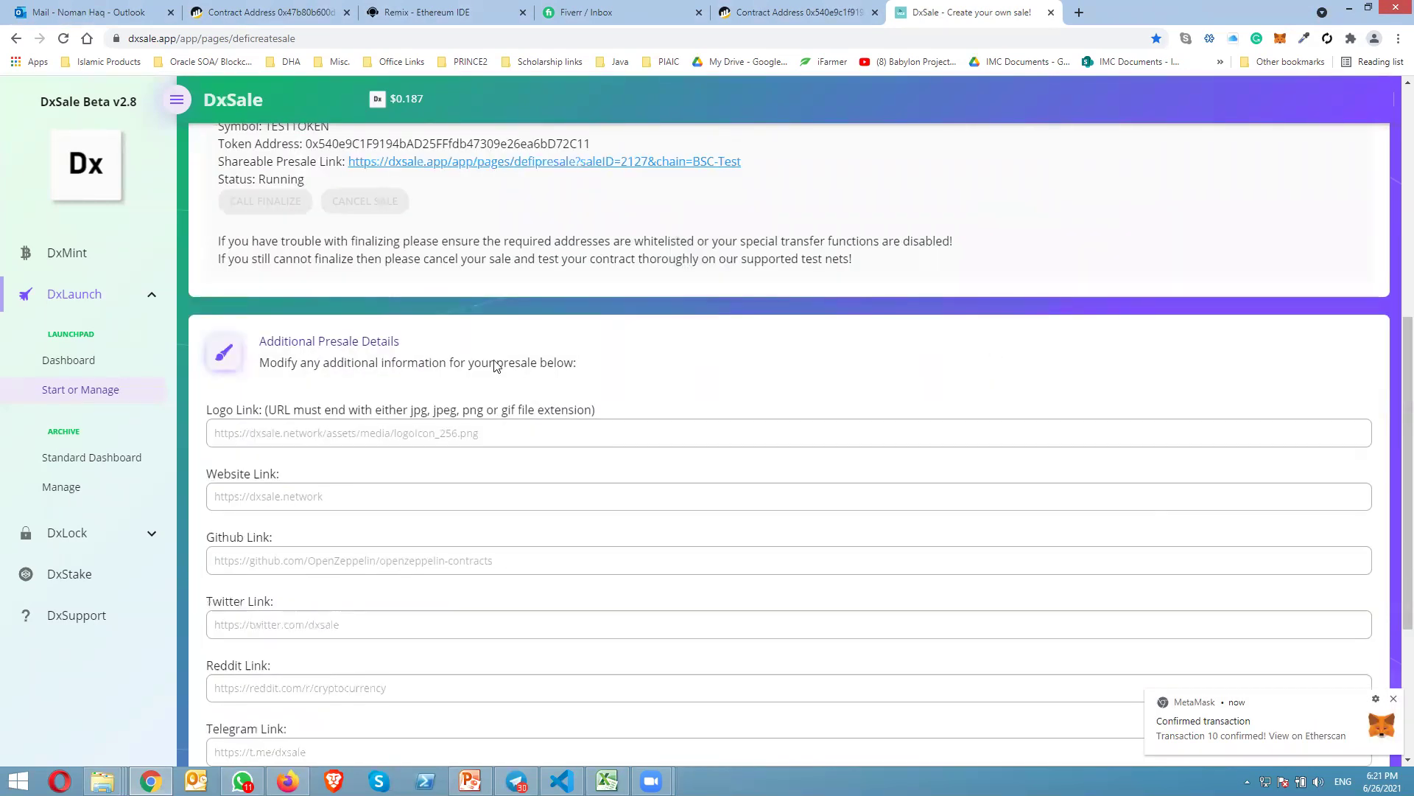
- Open the shareable presale link and accept the disclaimer's terms and conditions
scroll(503, 361, "up", 3)
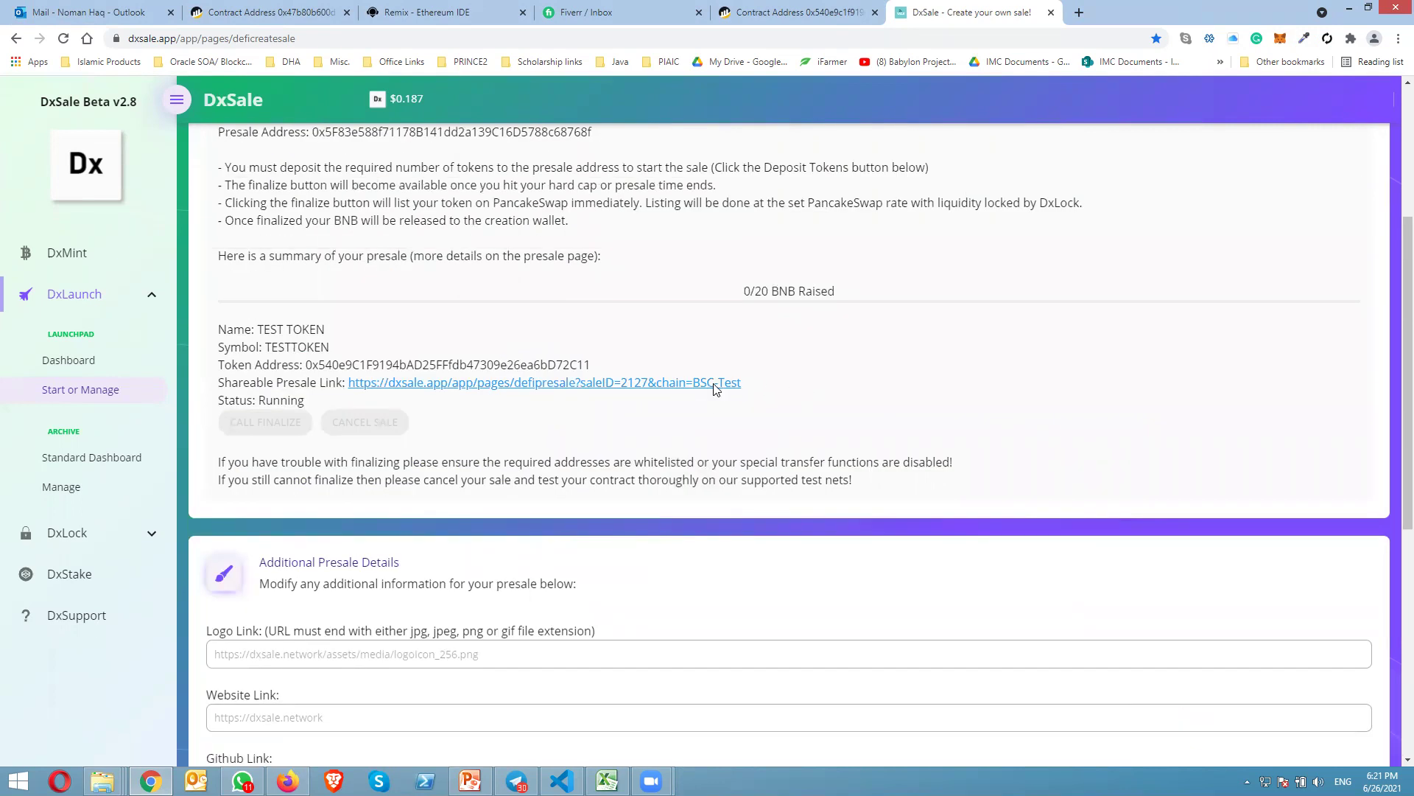
left_click(715, 382)
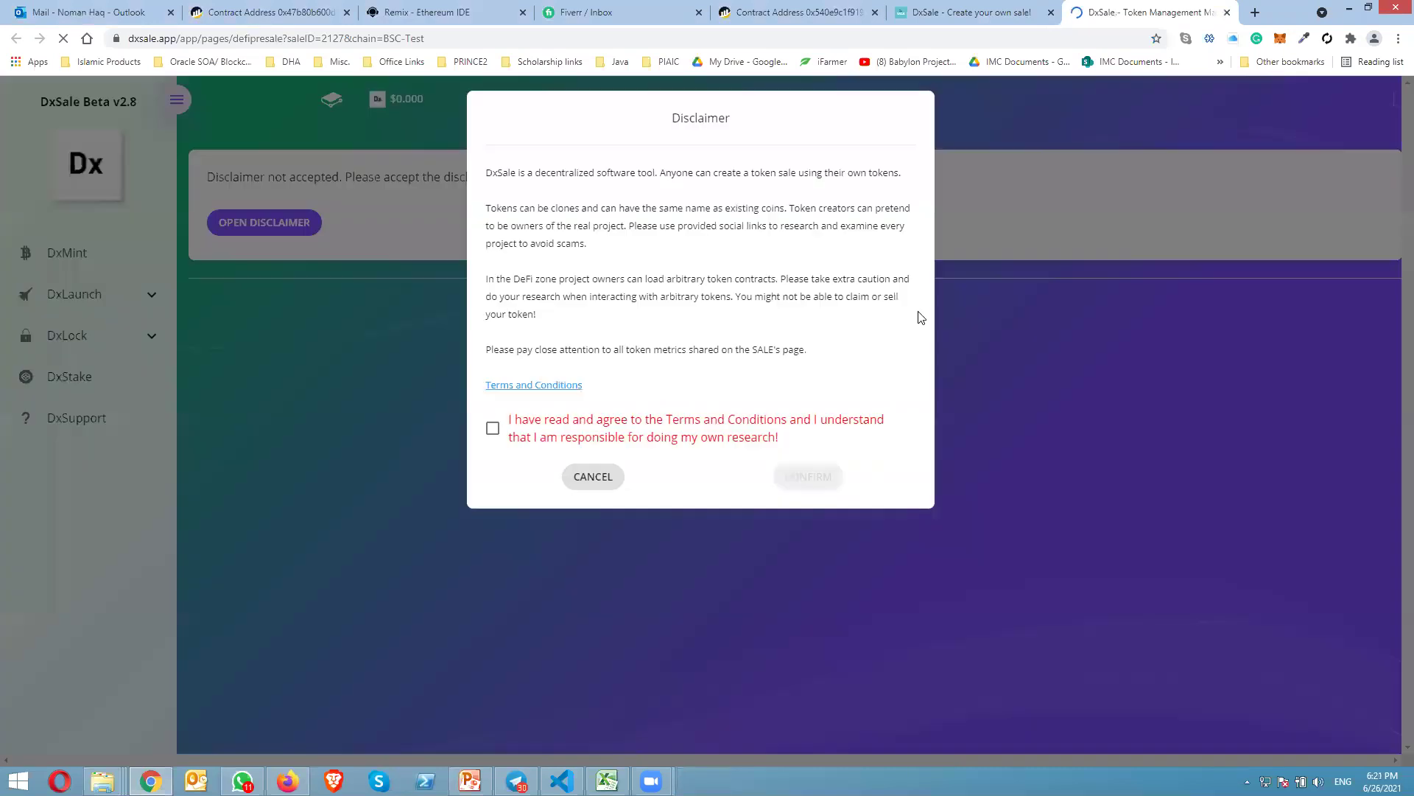
left_click(492, 429)
left_click(794, 477)
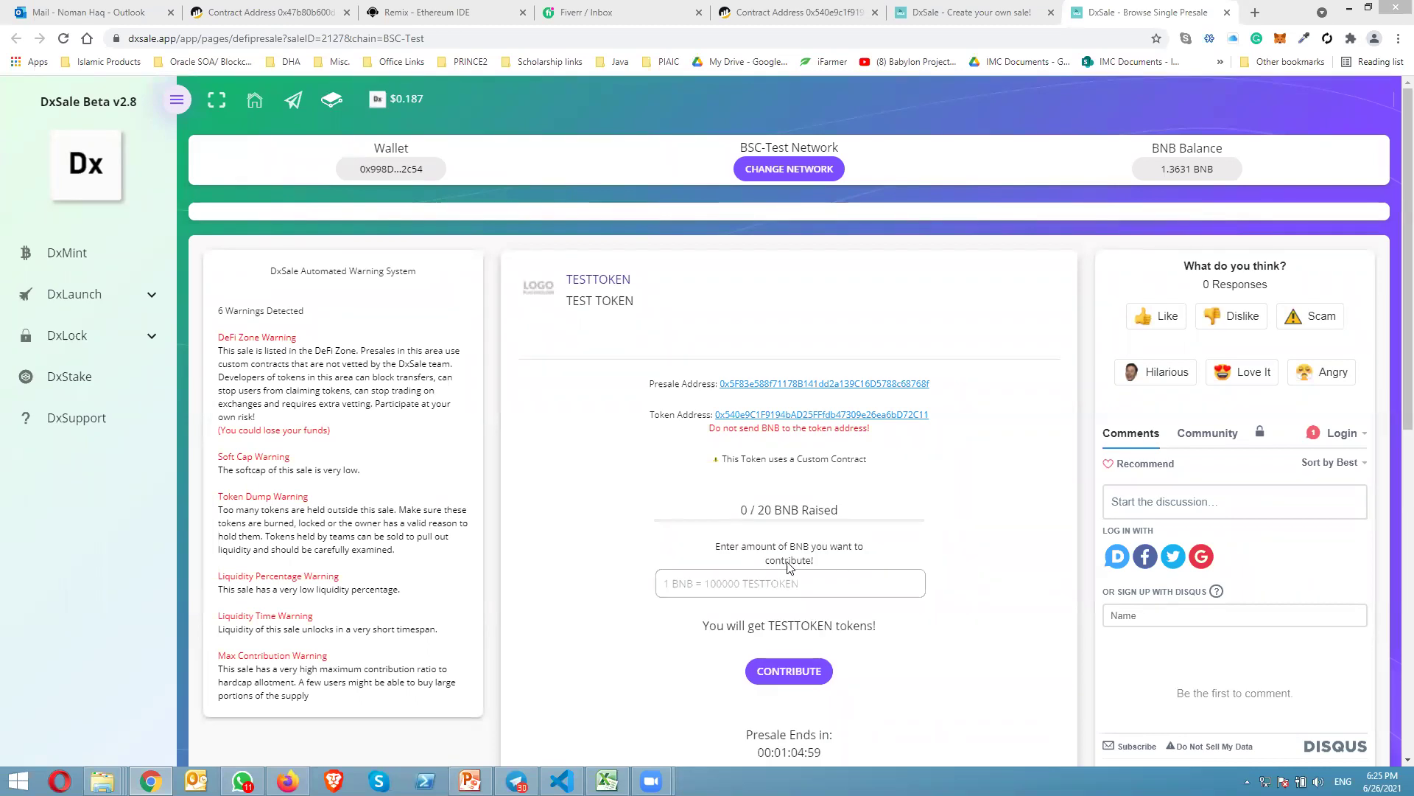
- Contribute 1 BNB to the TESTTOKEN presale, confirm the transaction in MetaMask and dismiss its notification
left_click(735, 581)
type("1")
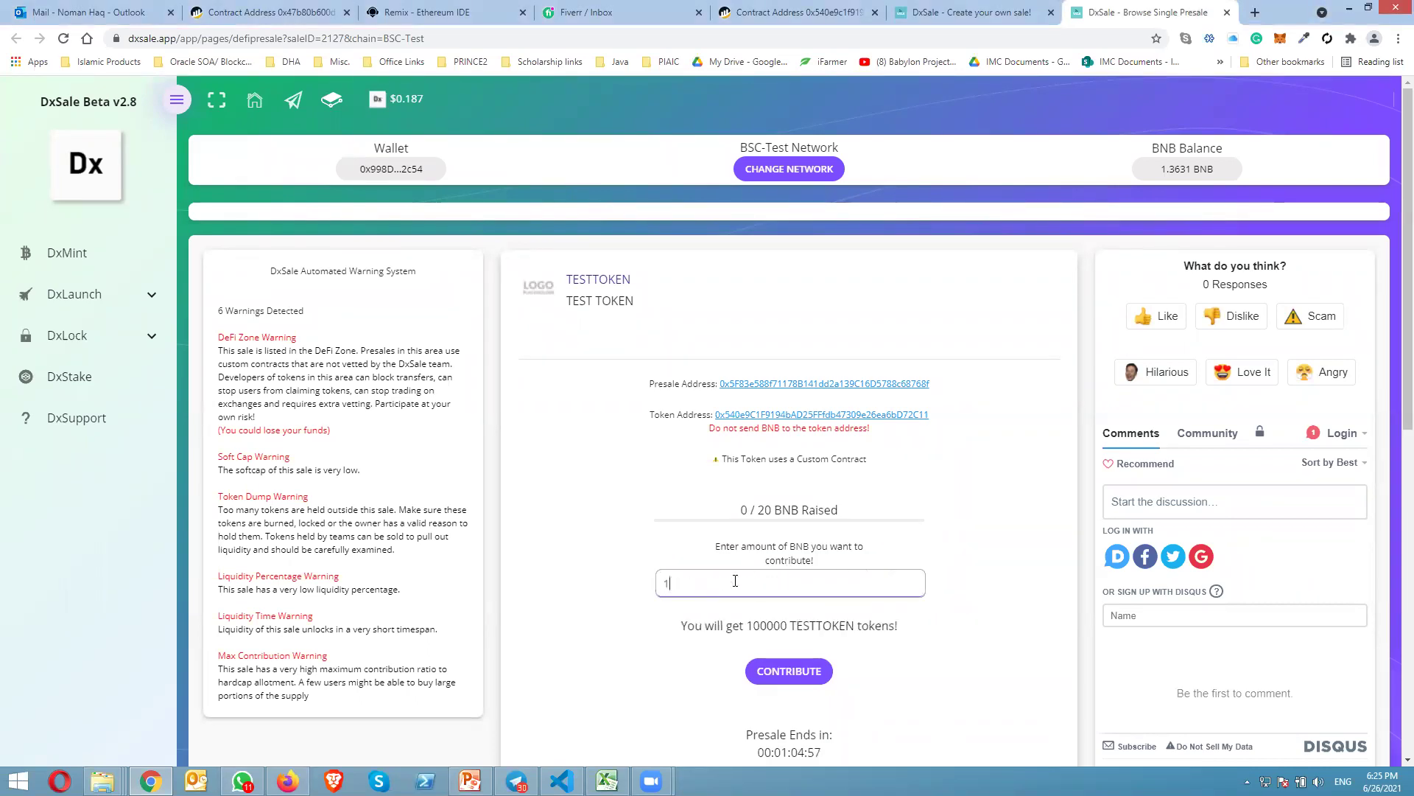
left_click(772, 664)
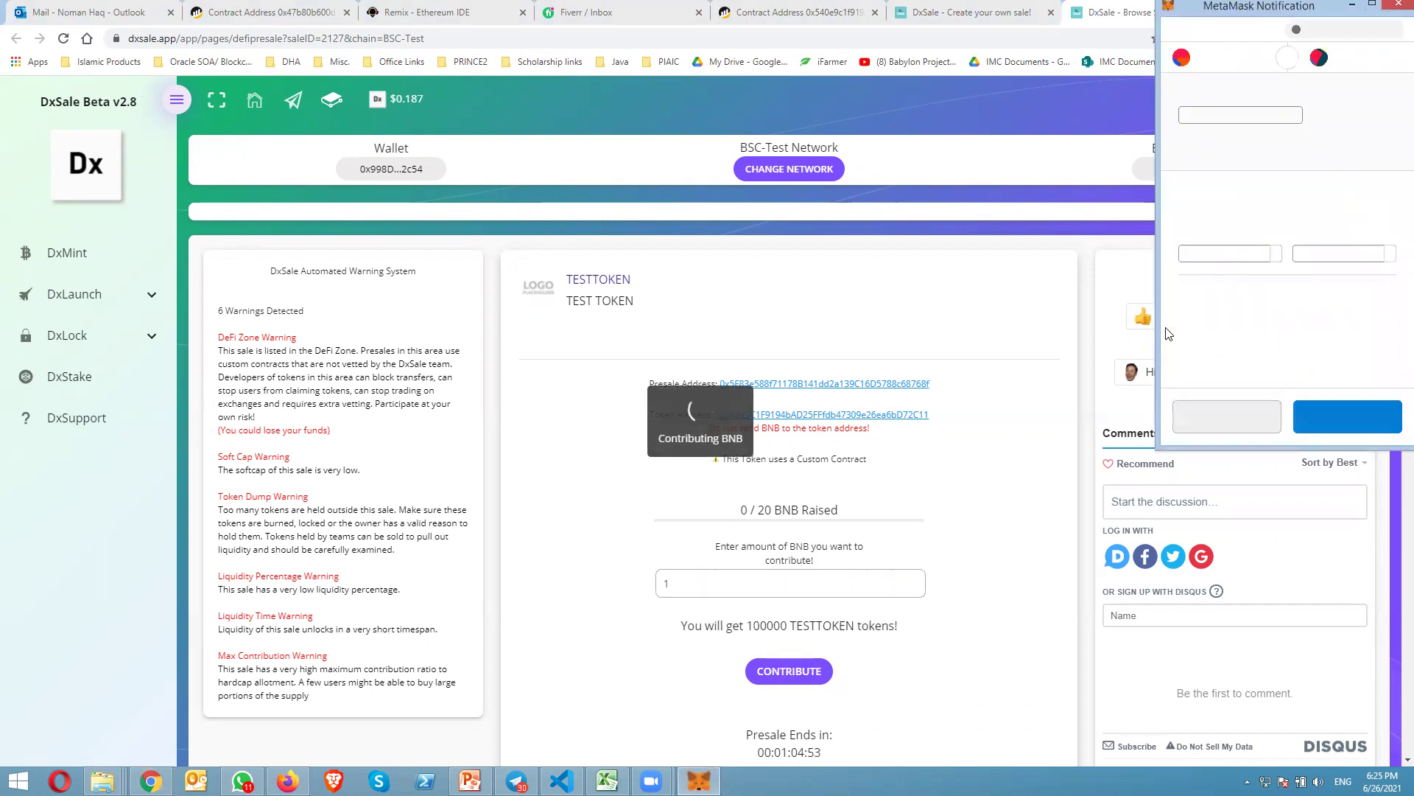
left_click(1341, 416)
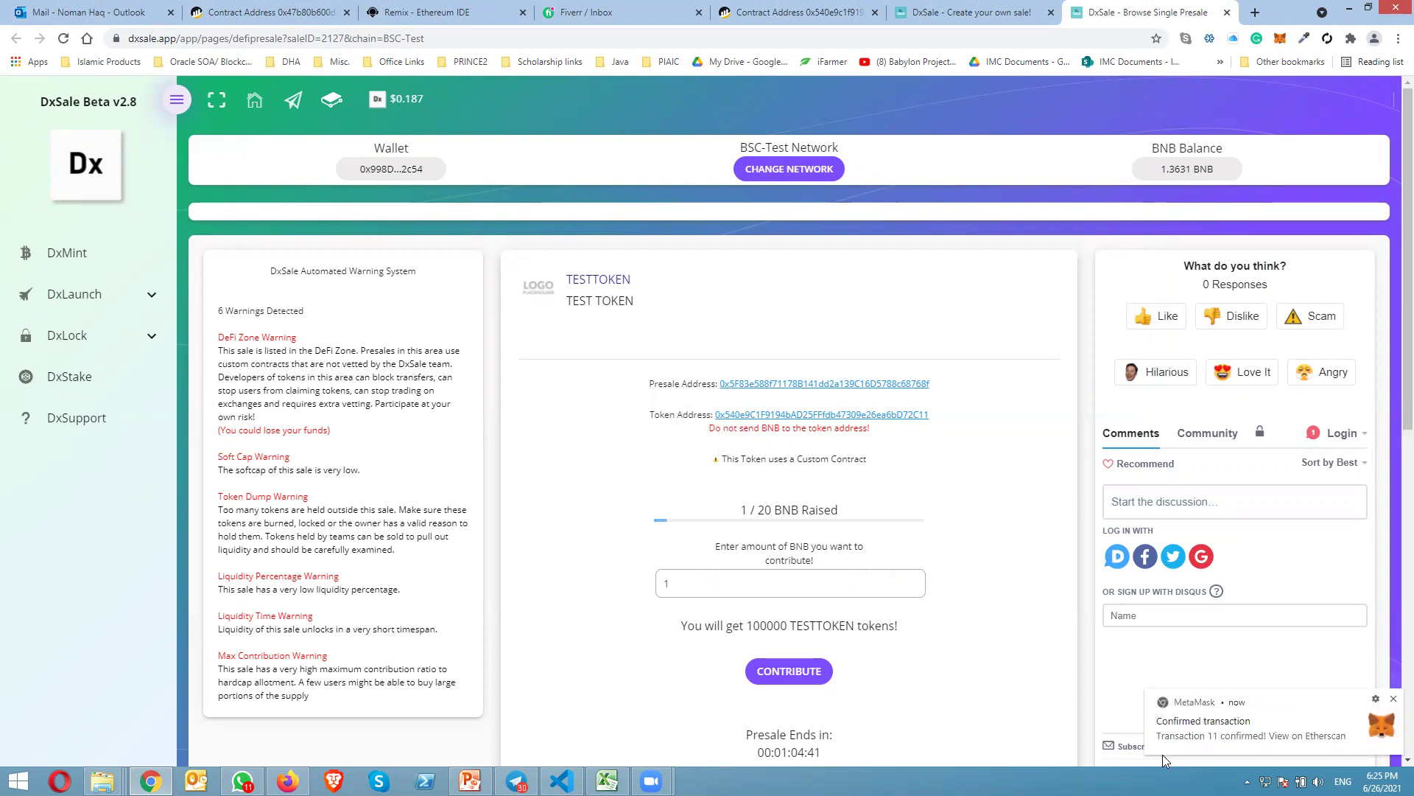
left_click(1392, 700)
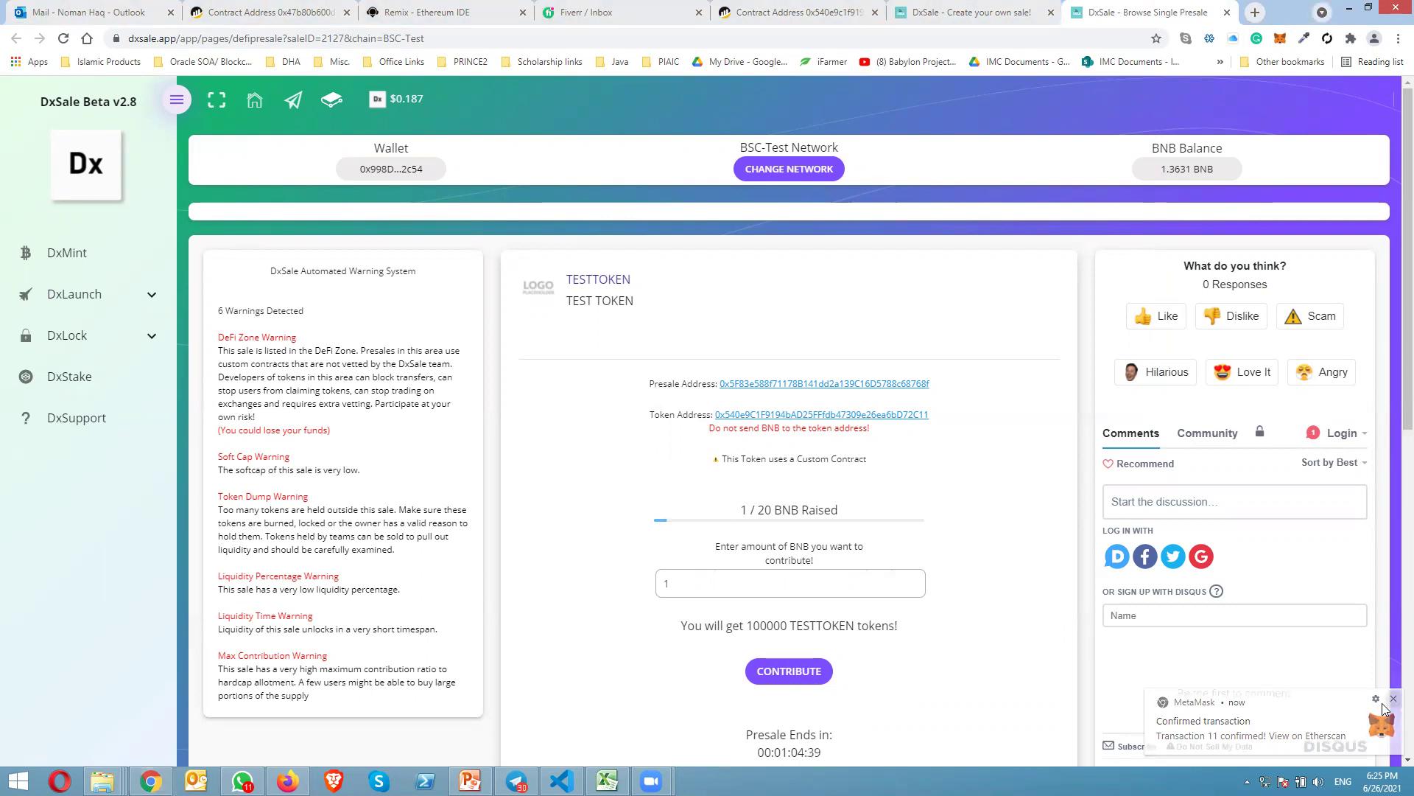